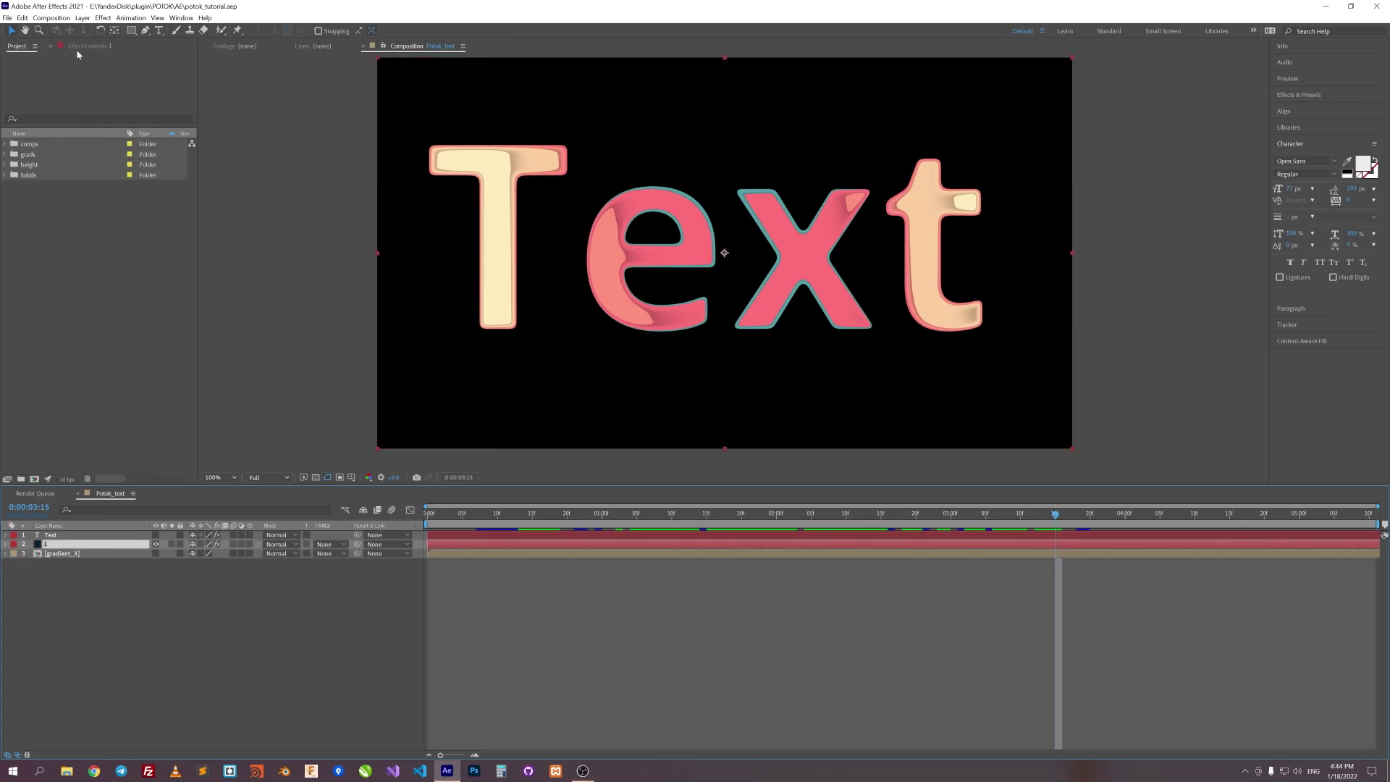
# Step: Review the Potok effect's parameters for the Text composition, then open the Composition menu
pyautogui.click(80, 47)
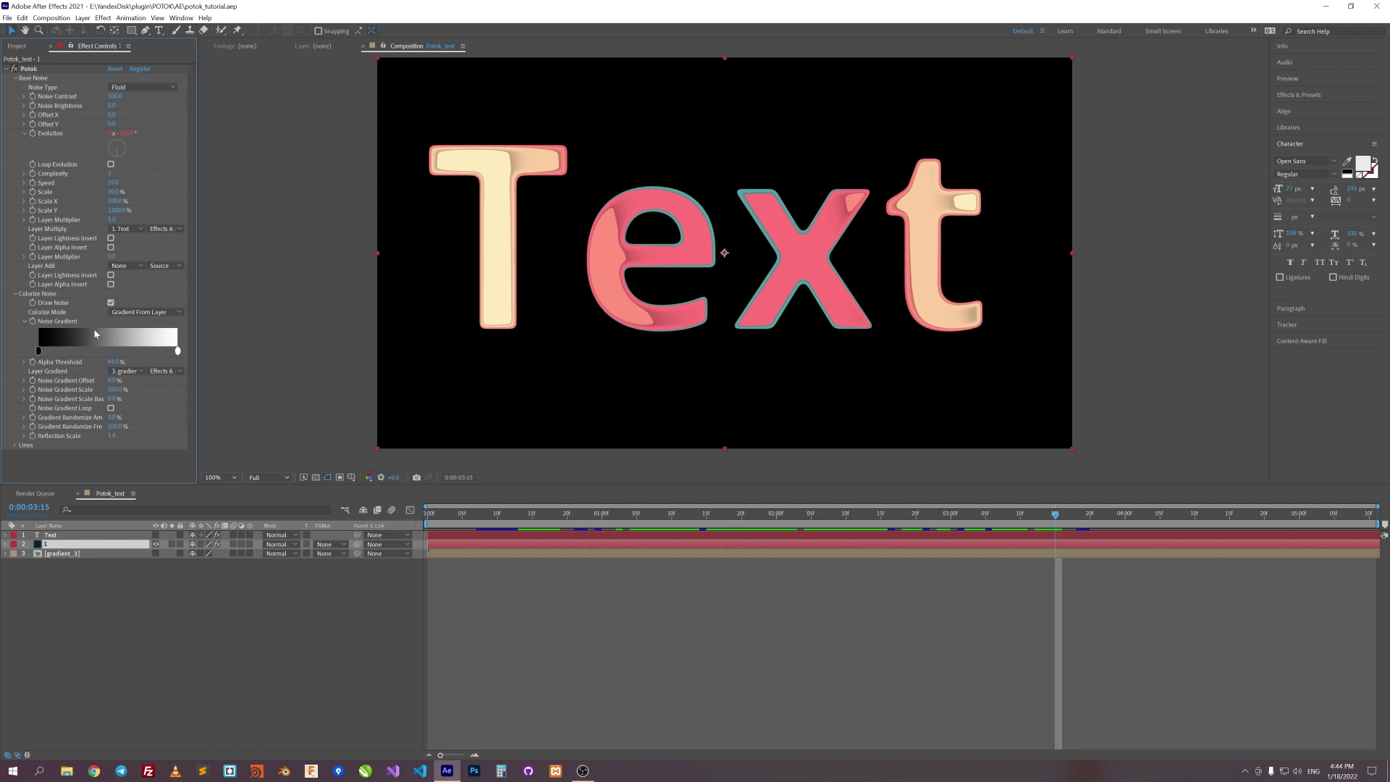
pyautogui.click(17, 46)
# Step: Make a 1000 × 1000 px composition called Gradient_layer
pyautogui.click(51, 18)
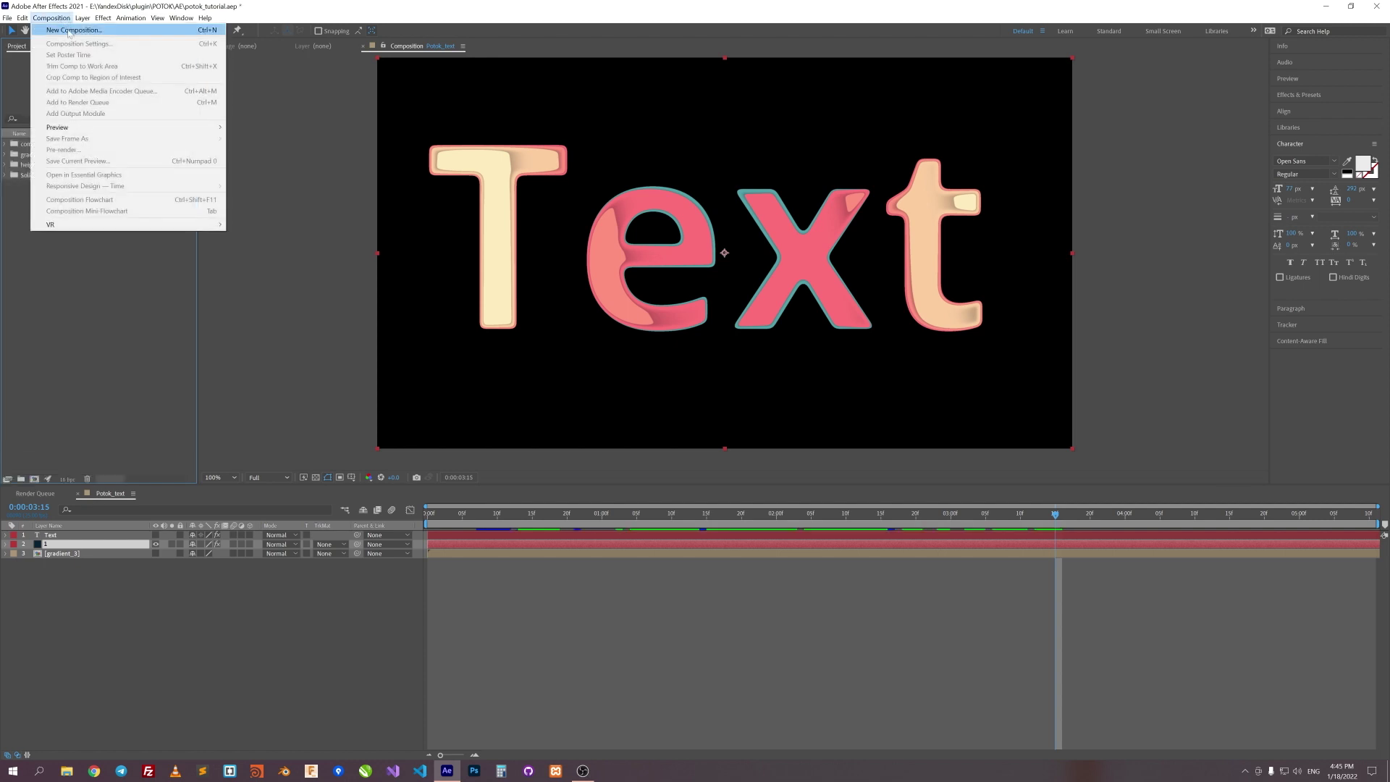
pyautogui.click(71, 33)
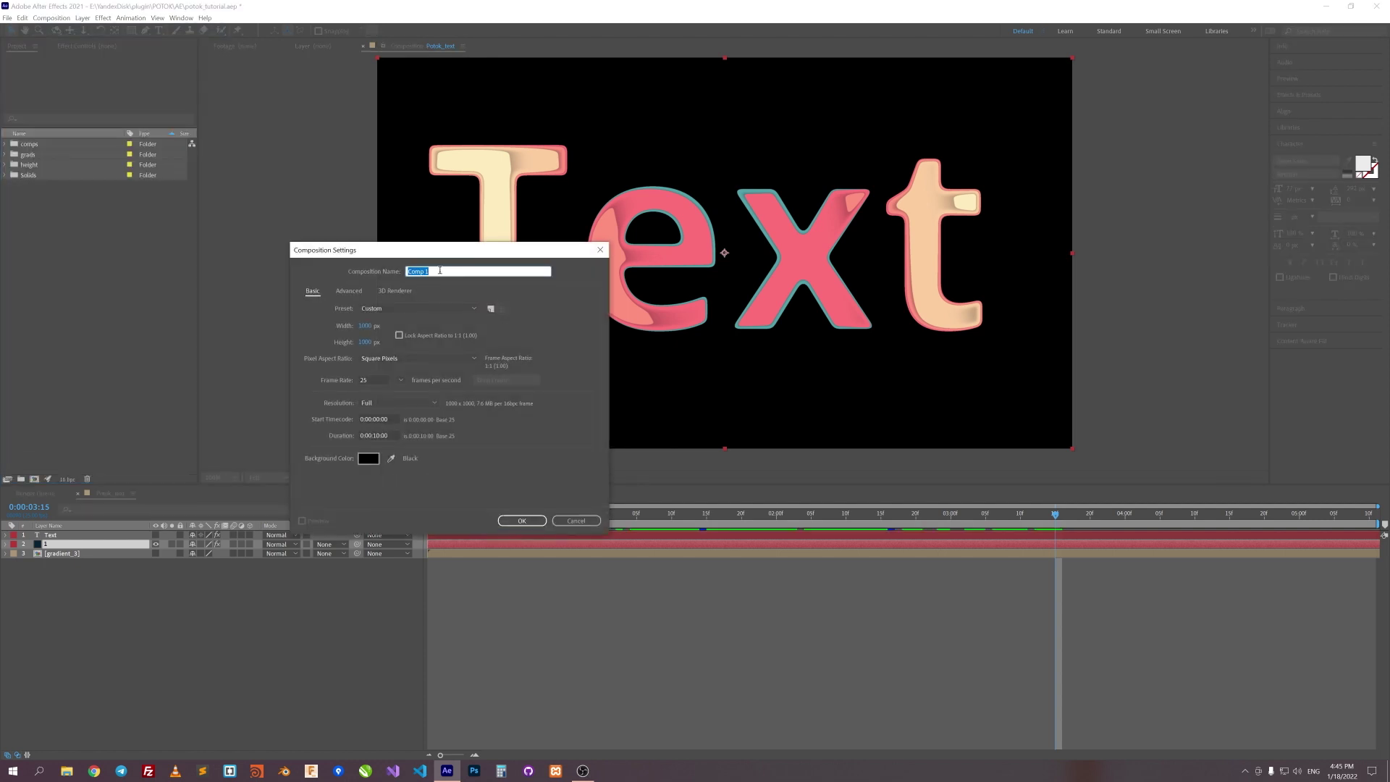
pyautogui.press('Tab')
pyautogui.press('Tab')
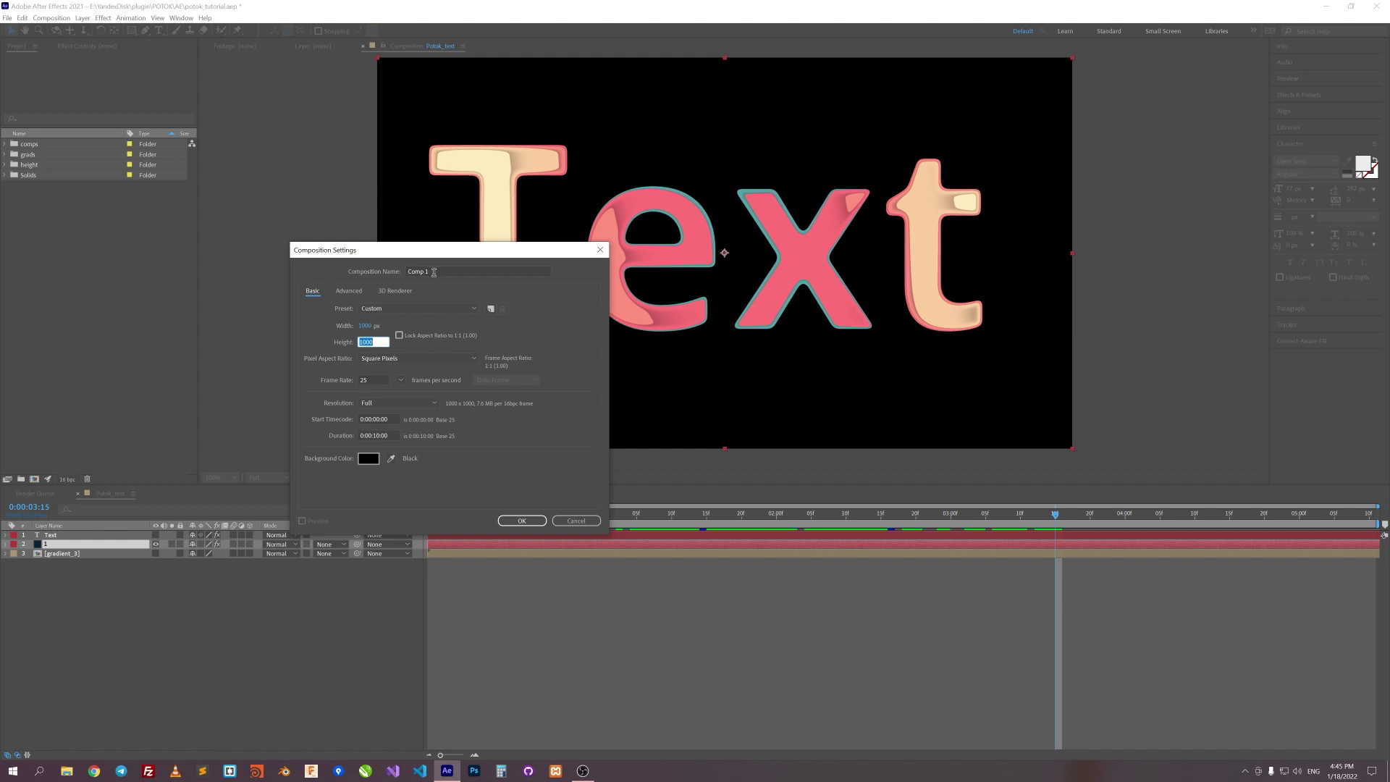
pyautogui.click(433, 271)
pyautogui.hotkey('ctrl', 'a')
pyautogui.write('G')
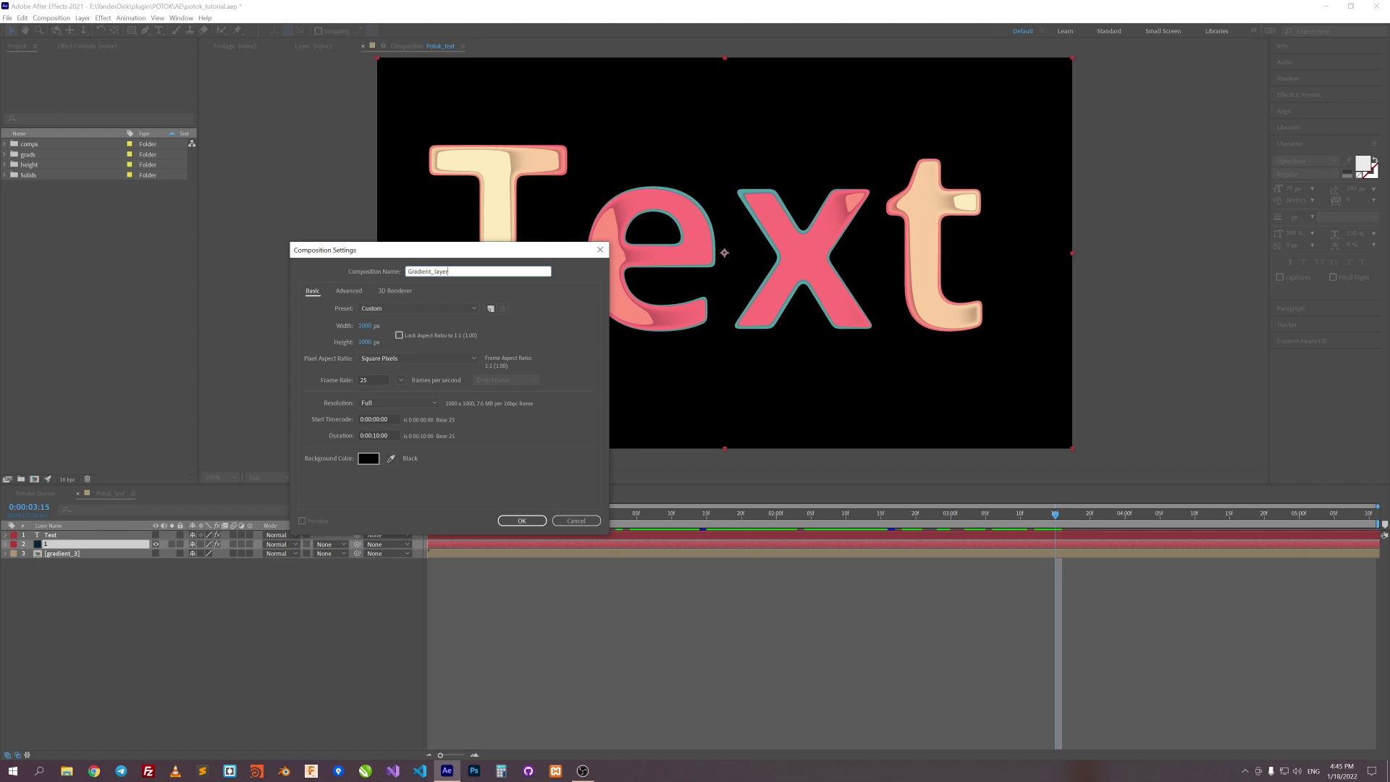
pyautogui.click(521, 521)
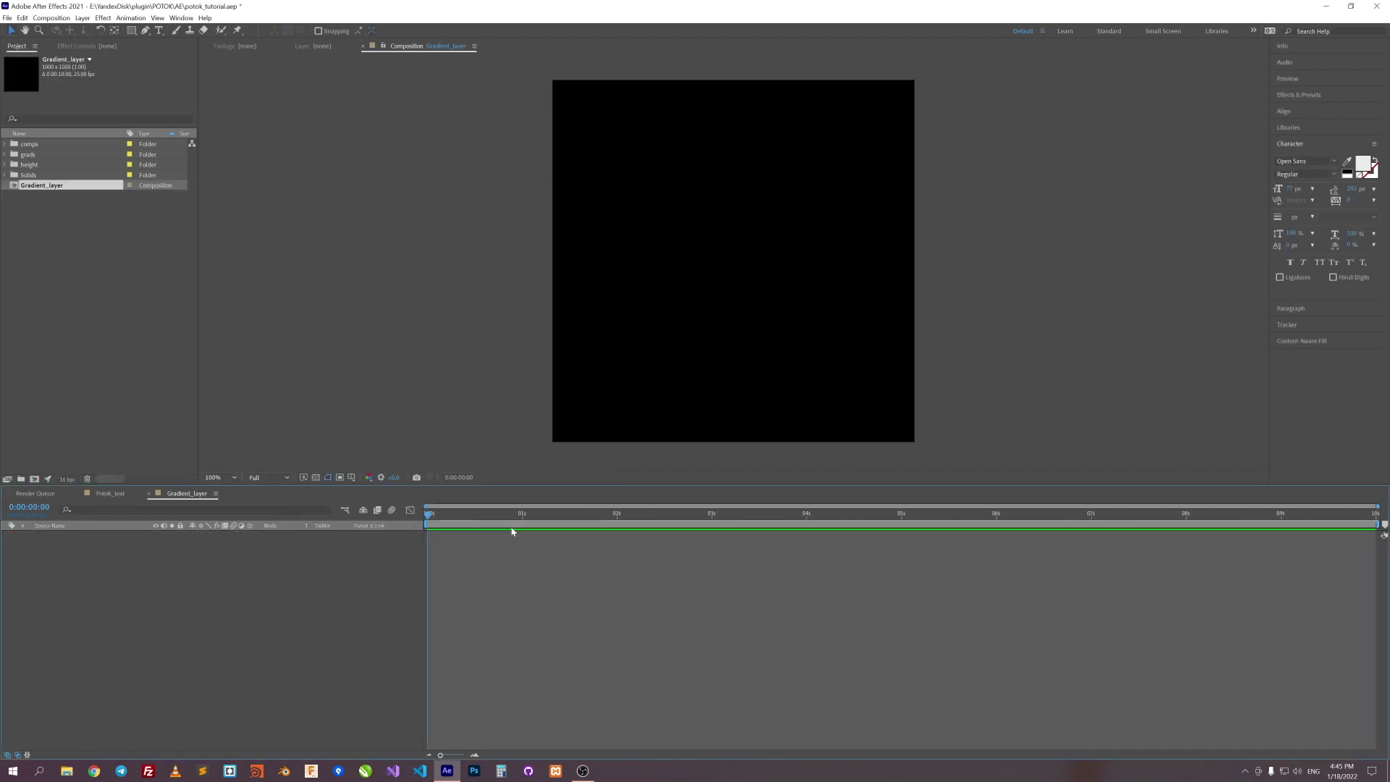
# Step: Add a new solid layer and apply a Fill effect to it
pyautogui.rightClick(465, 548)
pyautogui.moveTo(507, 553)
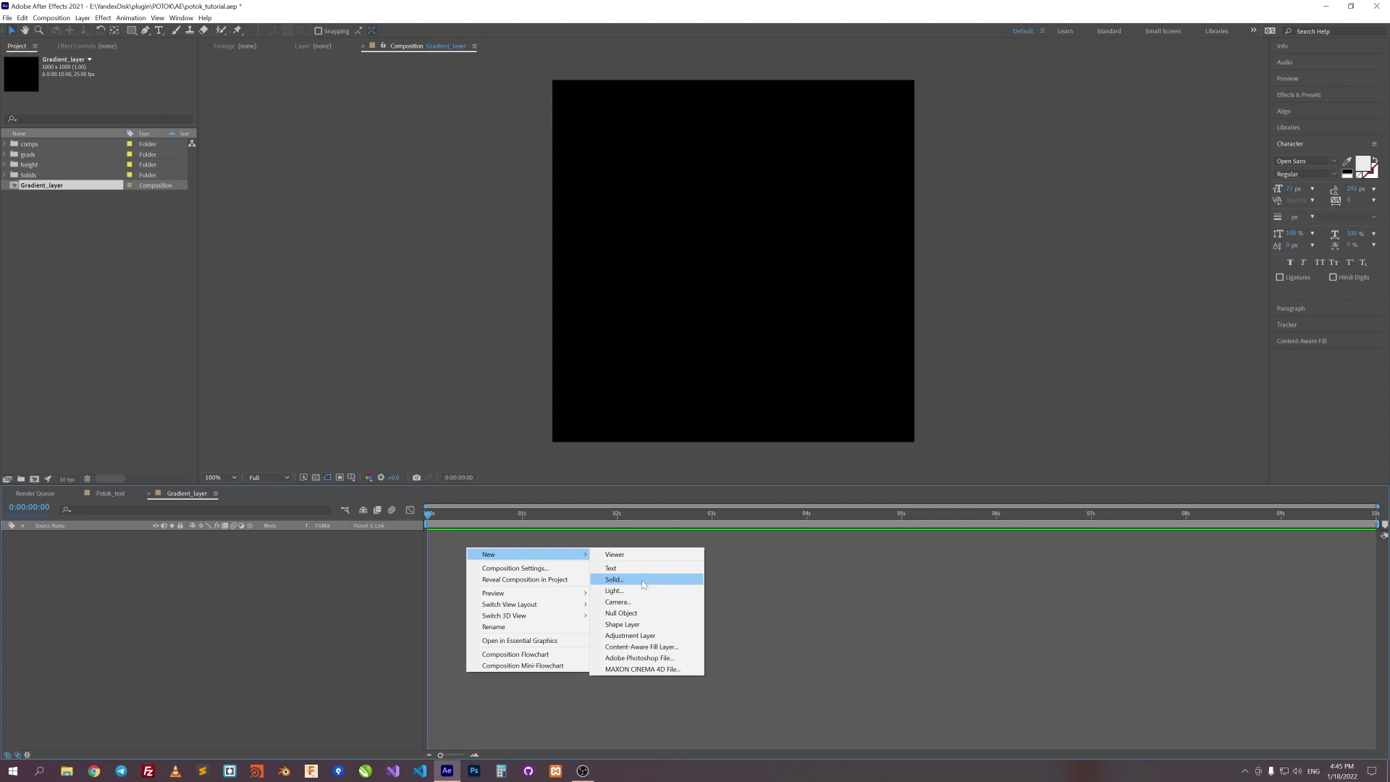
pyautogui.click(642, 581)
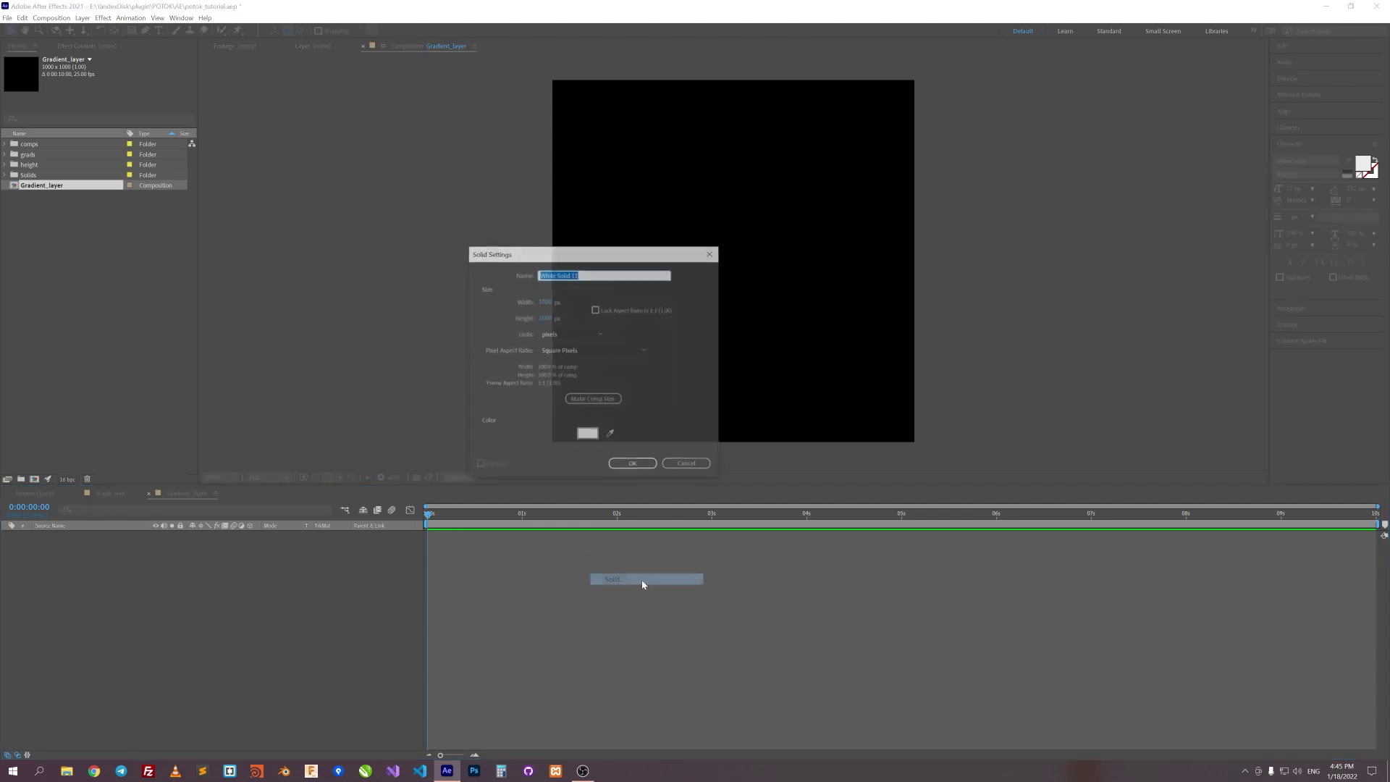
pyautogui.click(632, 464)
pyautogui.click(115, 46)
pyautogui.rightClick(112, 117)
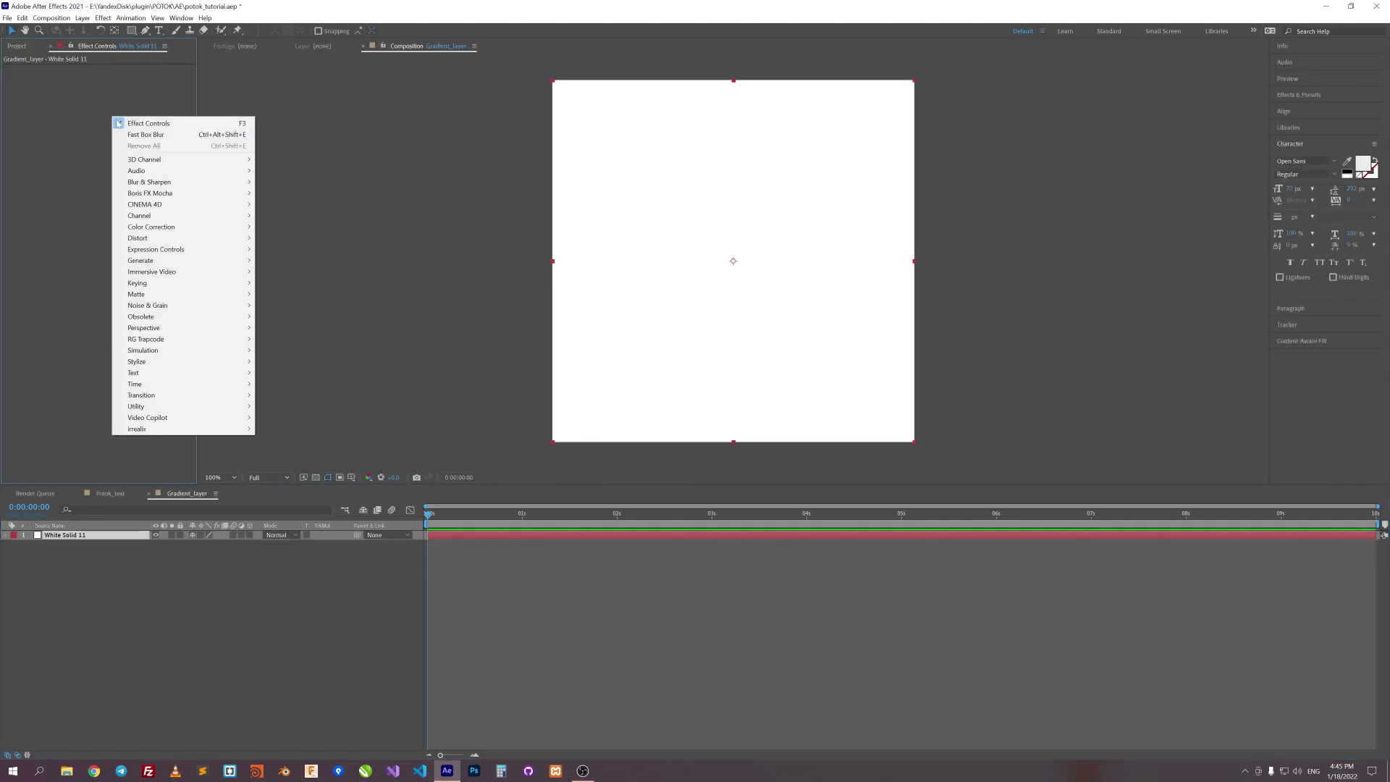
pyautogui.moveTo(154, 261)
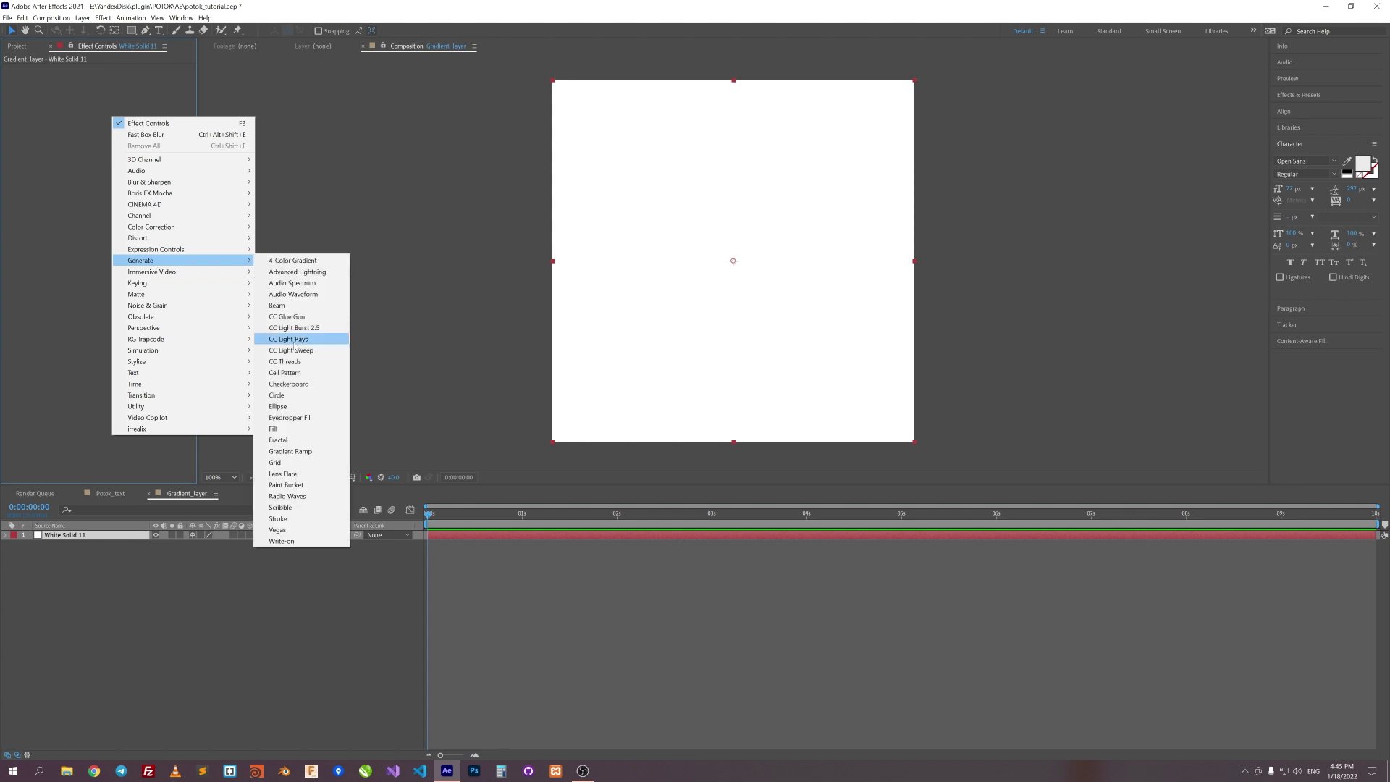
pyautogui.click(289, 430)
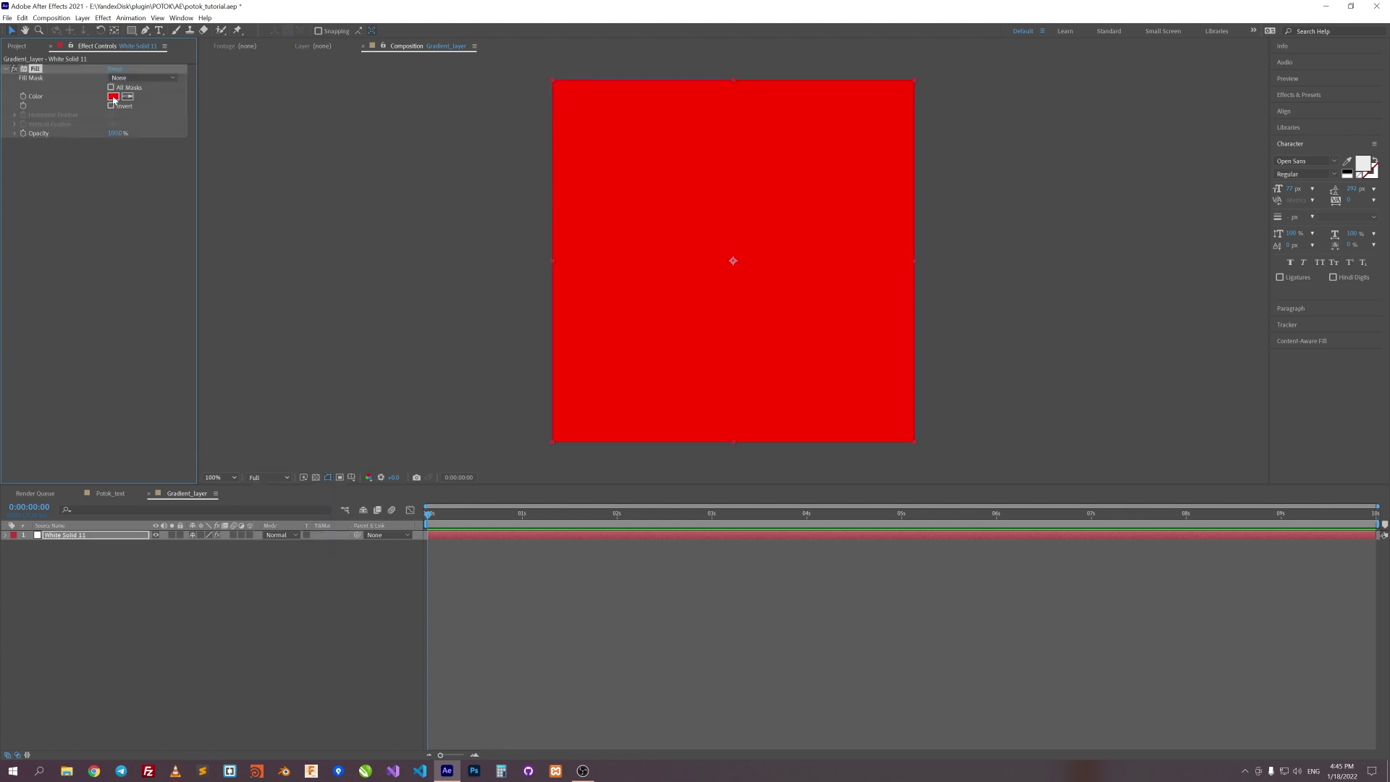
# Step: Set the Fill colour to 3a8a9e, then to light teal 53A1A8
pyautogui.click(112, 96)
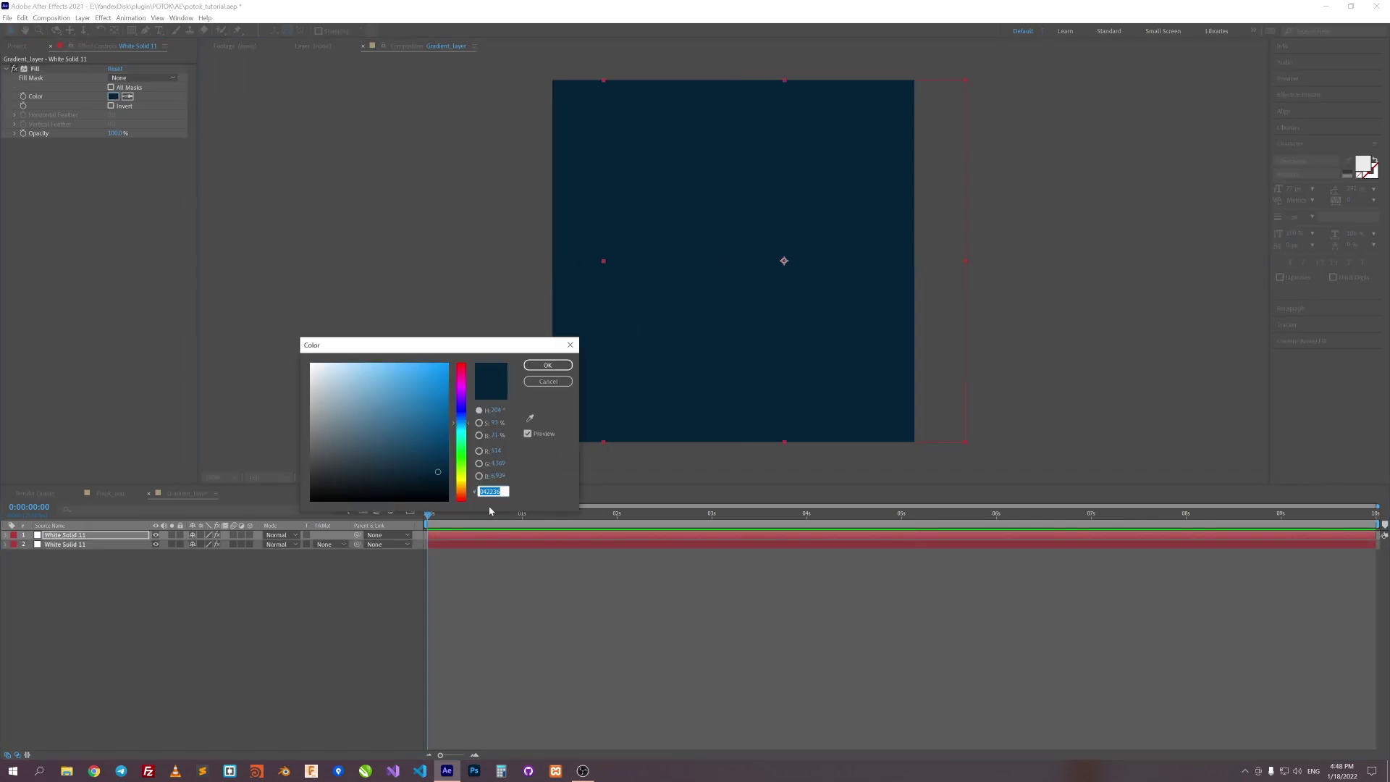
pyautogui.write('3a8a9e')
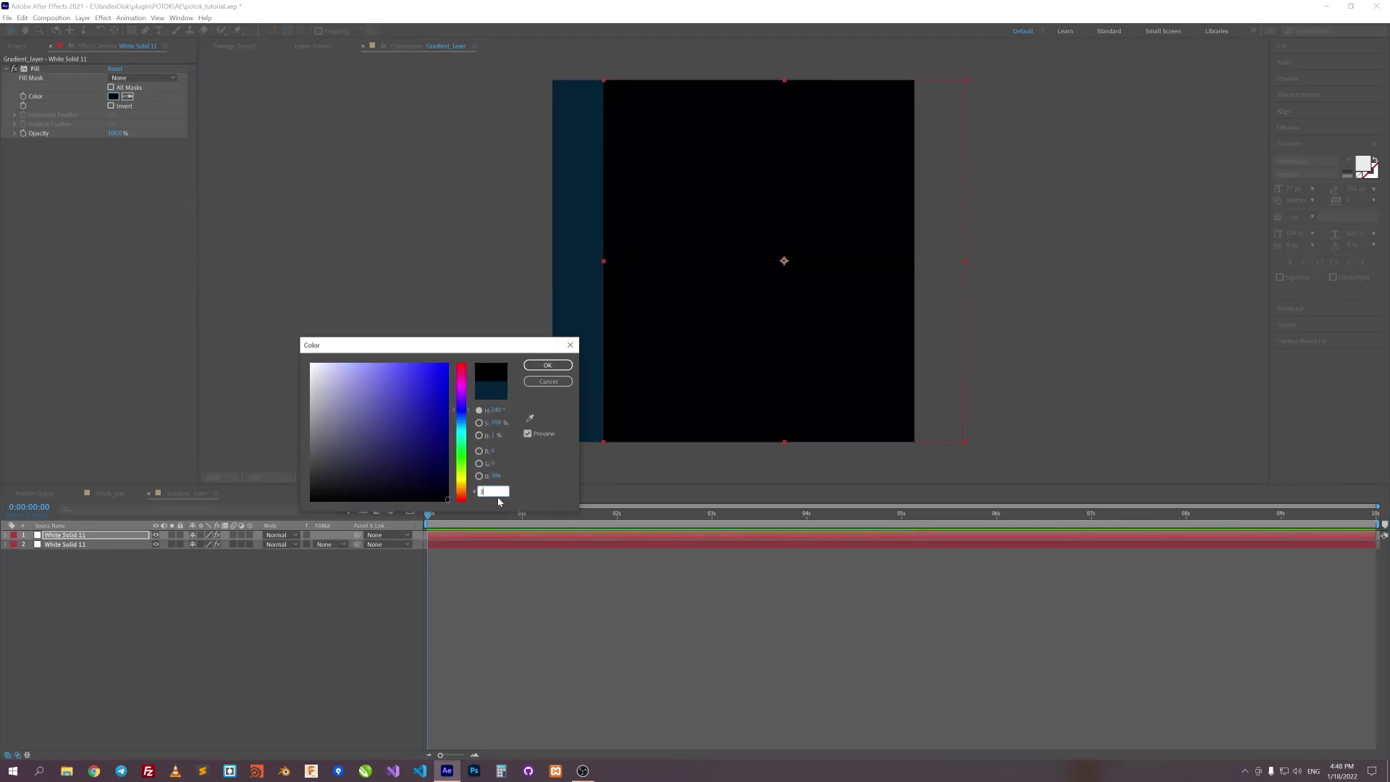
pyautogui.press('Return')
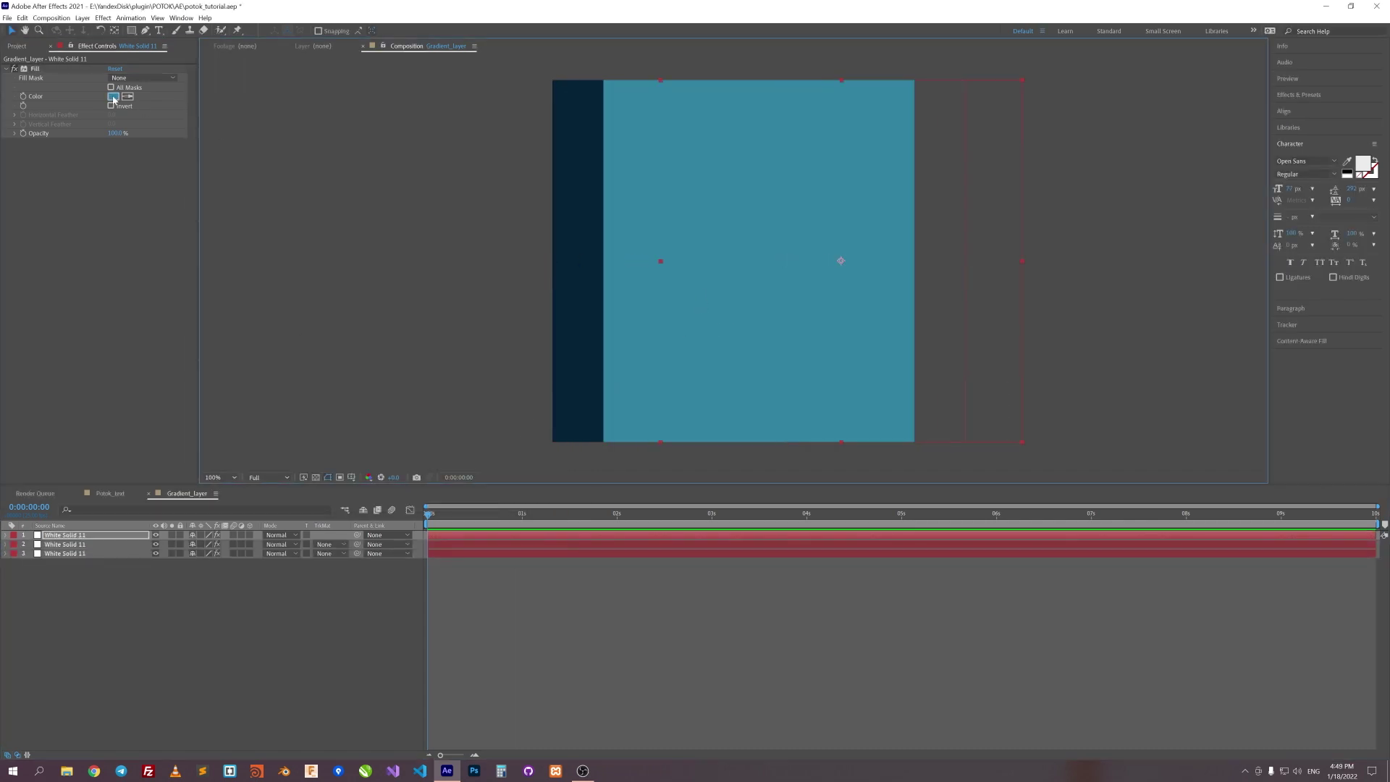
pyautogui.click(113, 96)
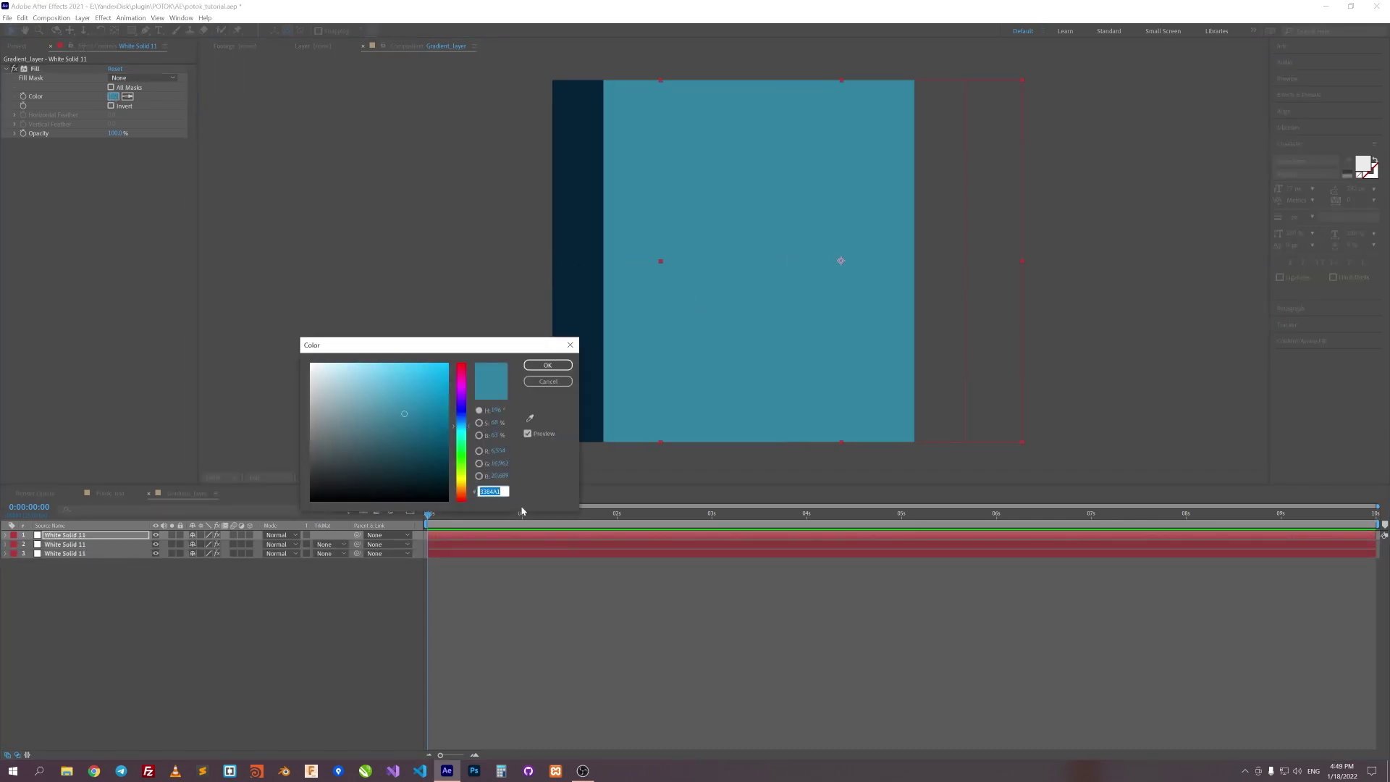
pyautogui.write('53A1A8')
pyautogui.click(547, 365)
# Step: Add two shifted duplicate bars coloured pink FE5F75 and salmon f4877e
pyautogui.hotkey('ctrl', 'd')
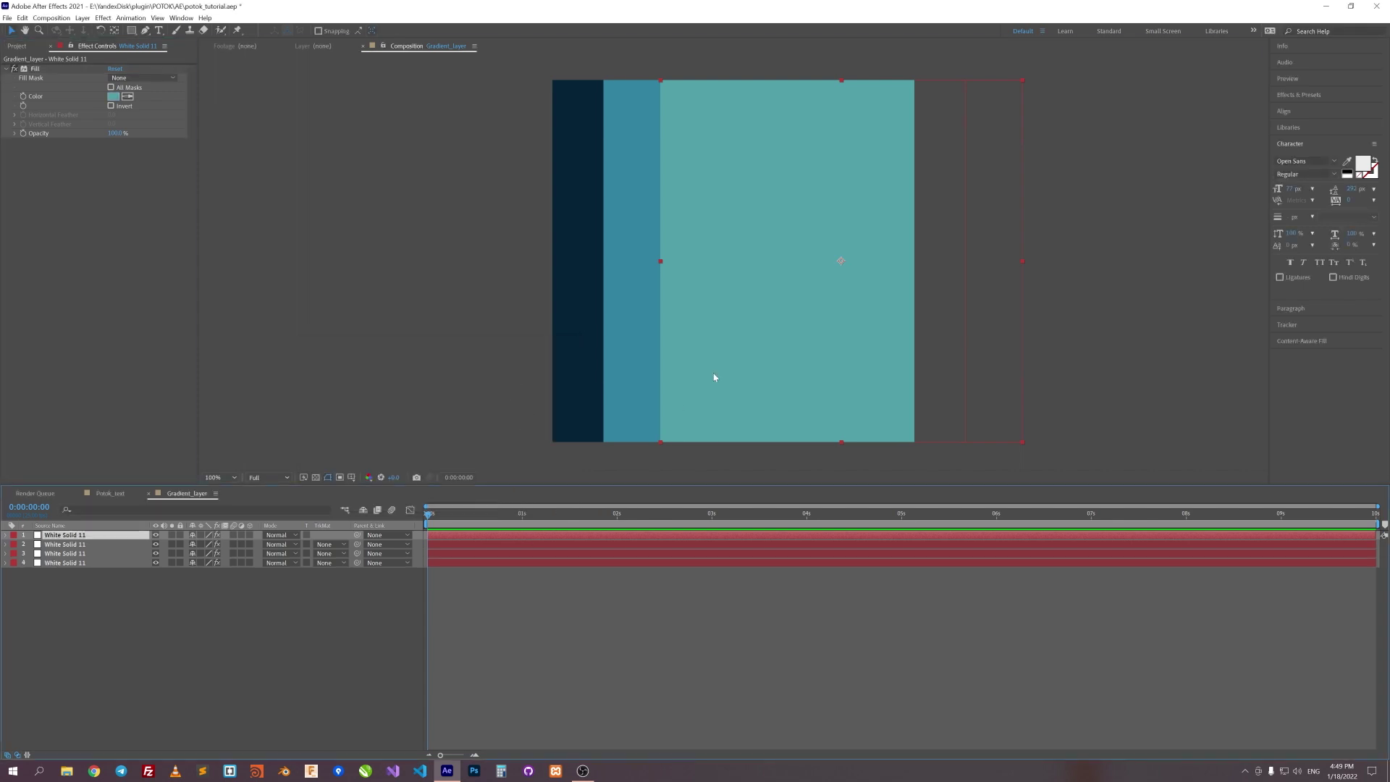
pyautogui.moveTo(659, 261); pyautogui.dragTo(710, 260)
pyautogui.click(113, 97)
pyautogui.write('FE5F75')
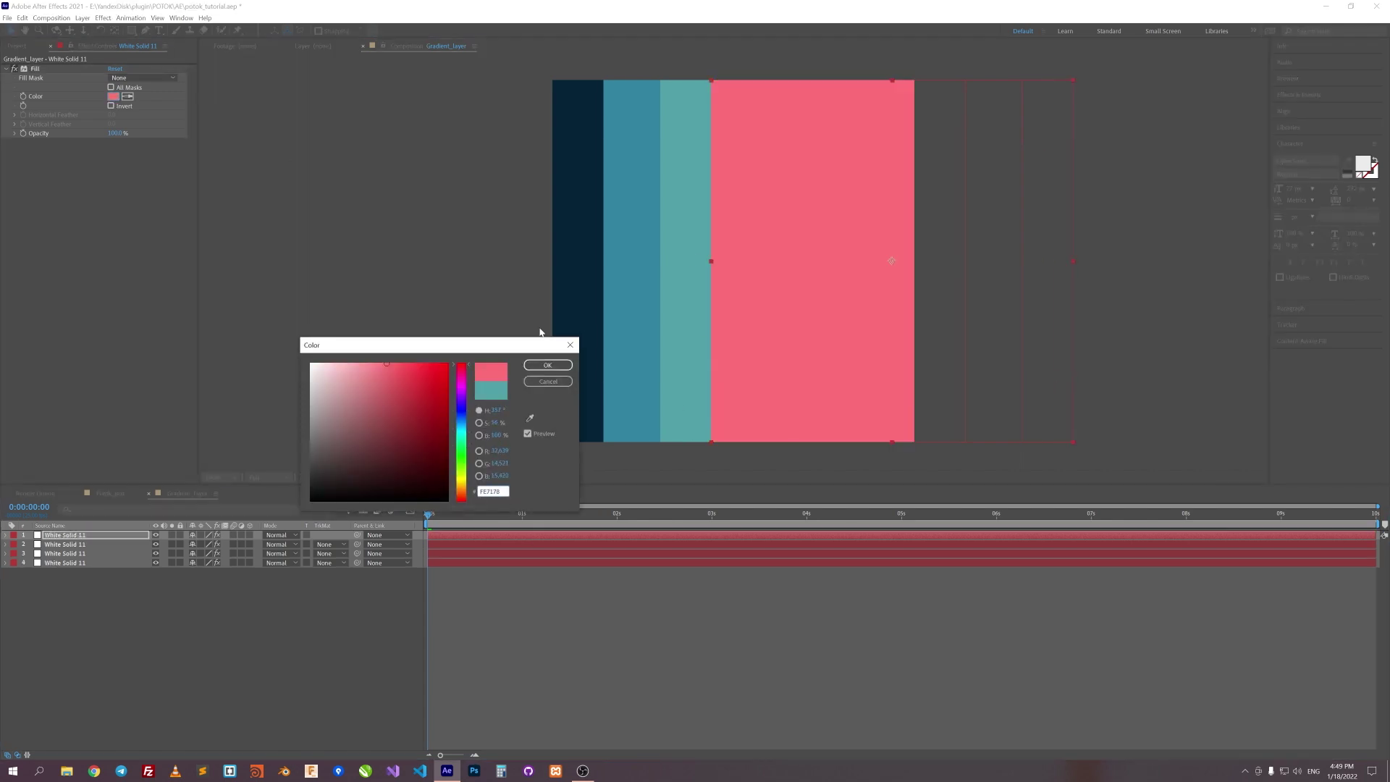
pyautogui.click(548, 365)
pyautogui.hotkey('ctrl', 'd')
pyautogui.moveTo(728, 311); pyautogui.dragTo(785, 311)
pyautogui.click(113, 97)
pyautogui.write('f4877e')
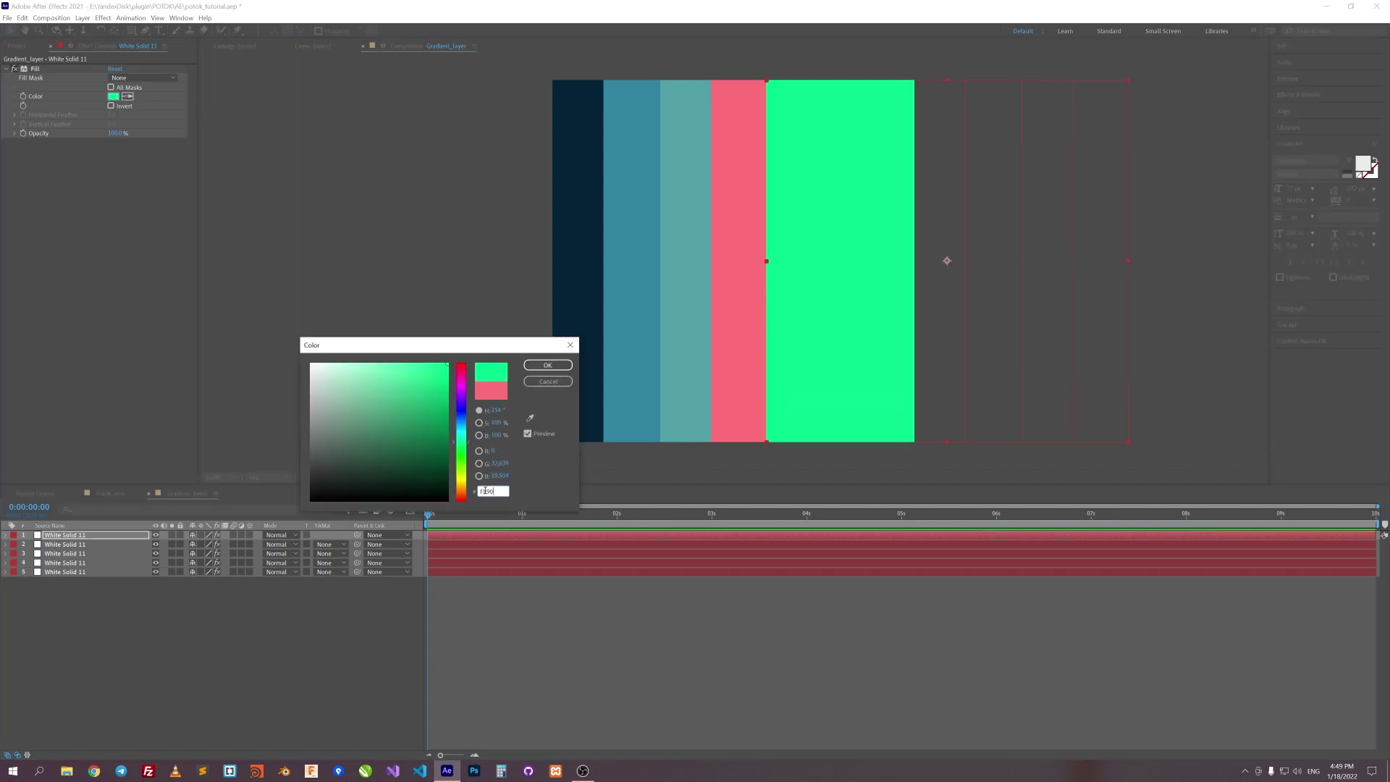
pyautogui.press('Return')
# Step: Add two more duplicate bars coloured peach FBCEA0 and cream FDECBE
pyautogui.hotkey('ctrl', 'd')
pyautogui.moveTo(796, 289); pyautogui.dragTo(897, 336)
pyautogui.click(113, 96)
pyautogui.write('FBCEA0')
pyautogui.click(547, 364)
pyautogui.hotkey('ctrl', 'd')
pyautogui.click(113, 96)
pyautogui.write('FDECBE')
pyautogui.press('Return')
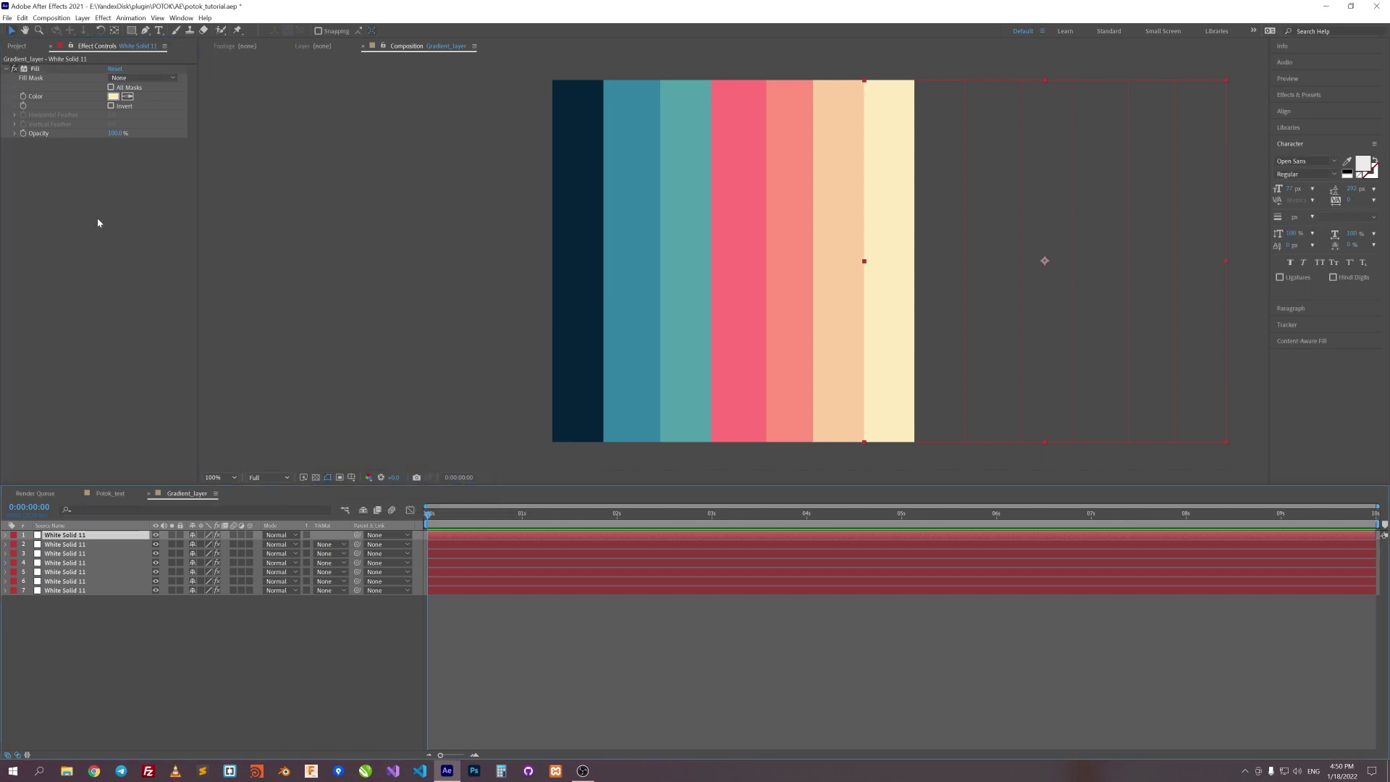
# Step: Add a Drop Shadow with Softness 130 to the cream bar
pyautogui.rightClick(99, 193)
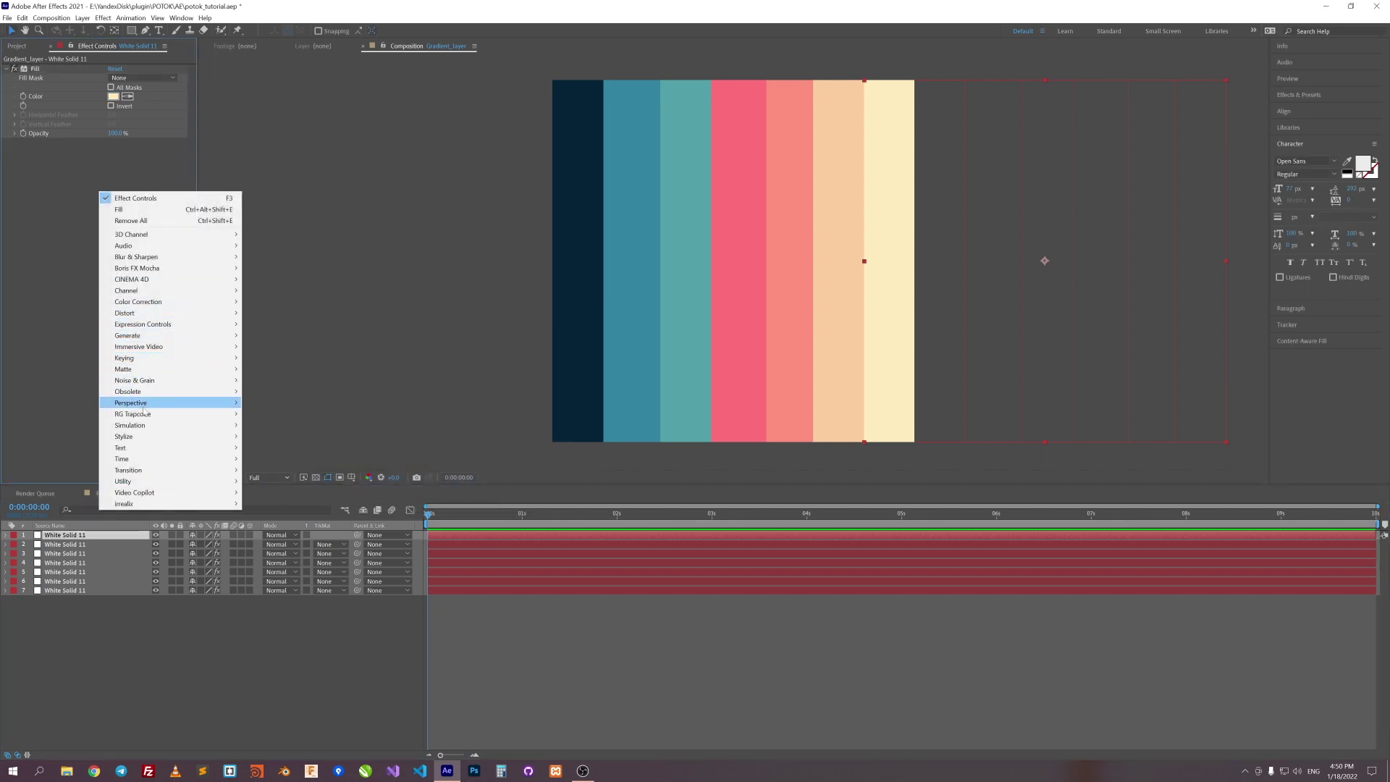
pyautogui.click(288, 493)
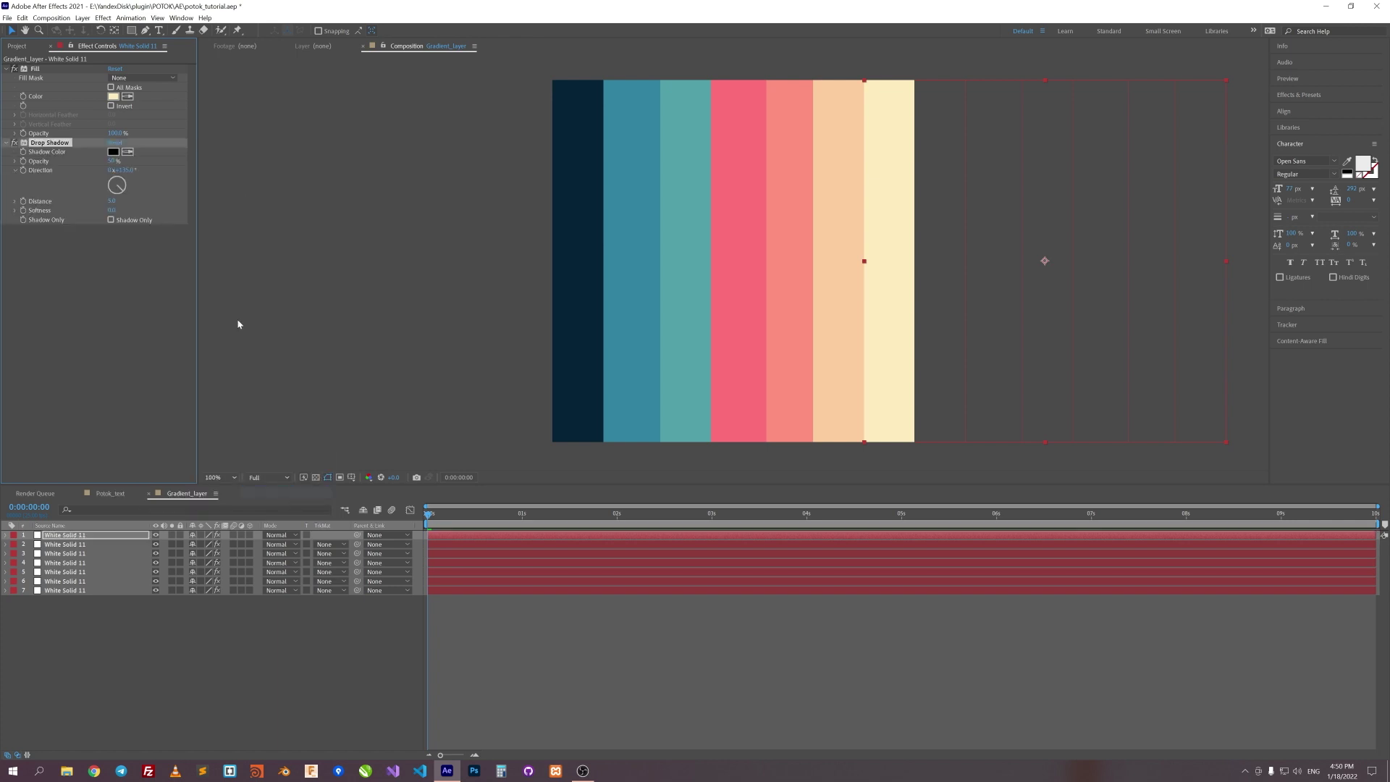
pyautogui.click(110, 211)
pyautogui.press('Return')
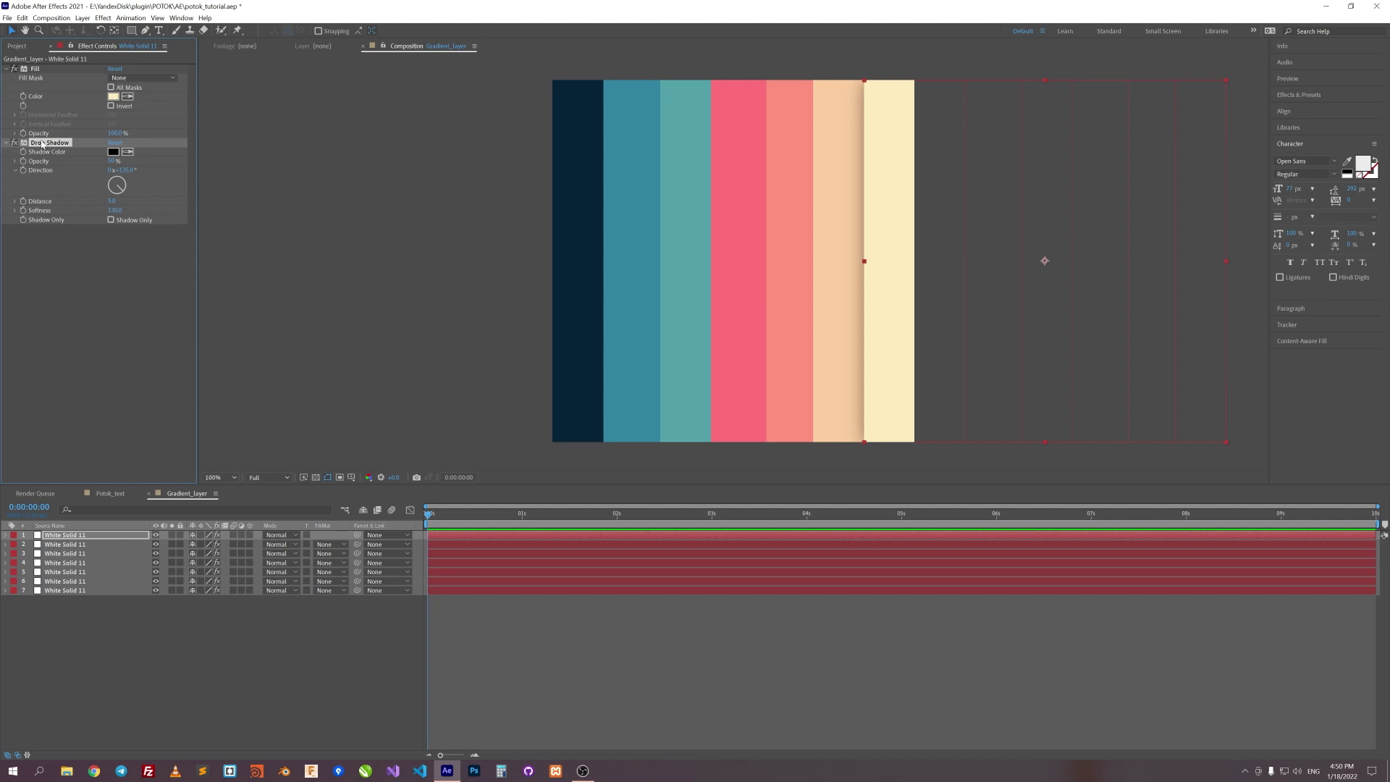
# Step: Paste the drop shadow onto bar layers 2–6
pyautogui.click(127, 542)
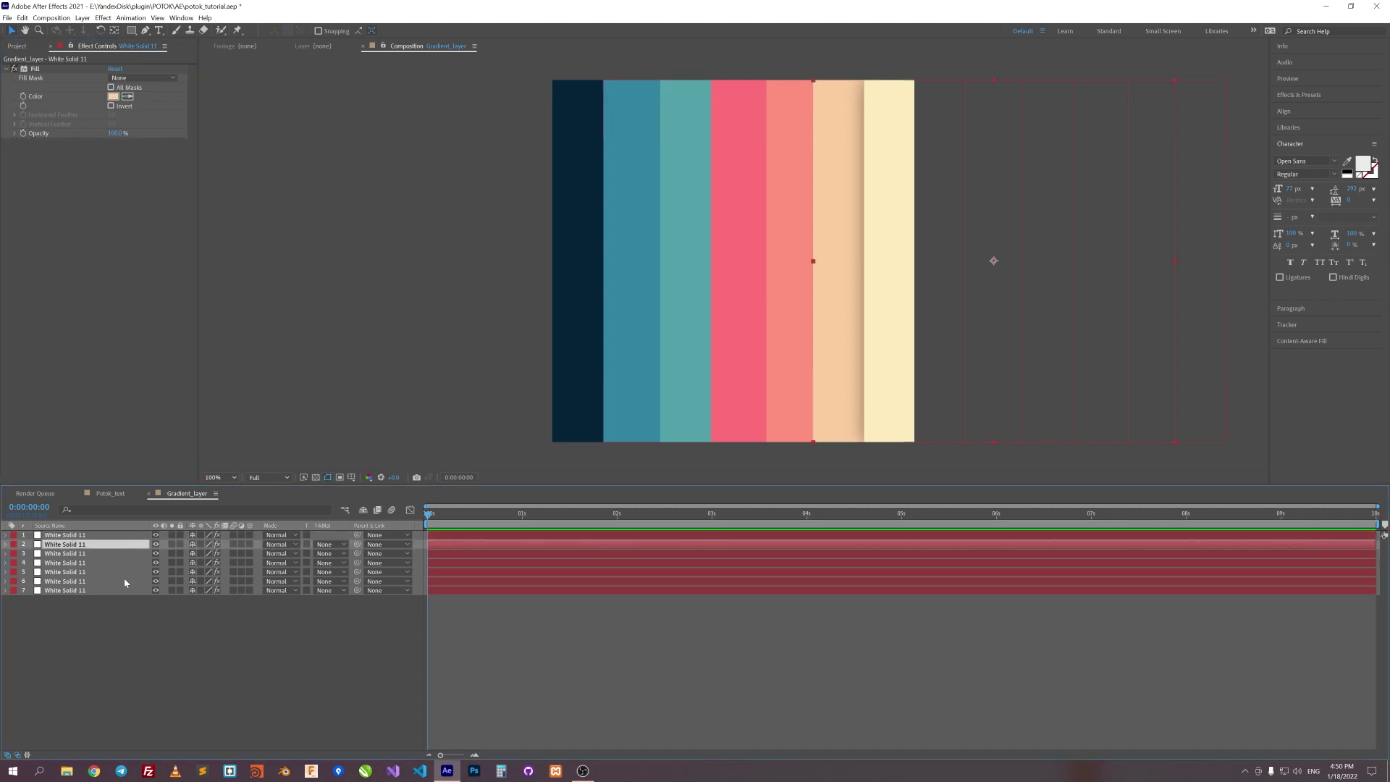
pyautogui.keyDown('shift'); pyautogui.click(125, 581); pyautogui.keyUp('shift')
pyautogui.hotkey('ctrl', 'v')
pyautogui.click(616, 662)
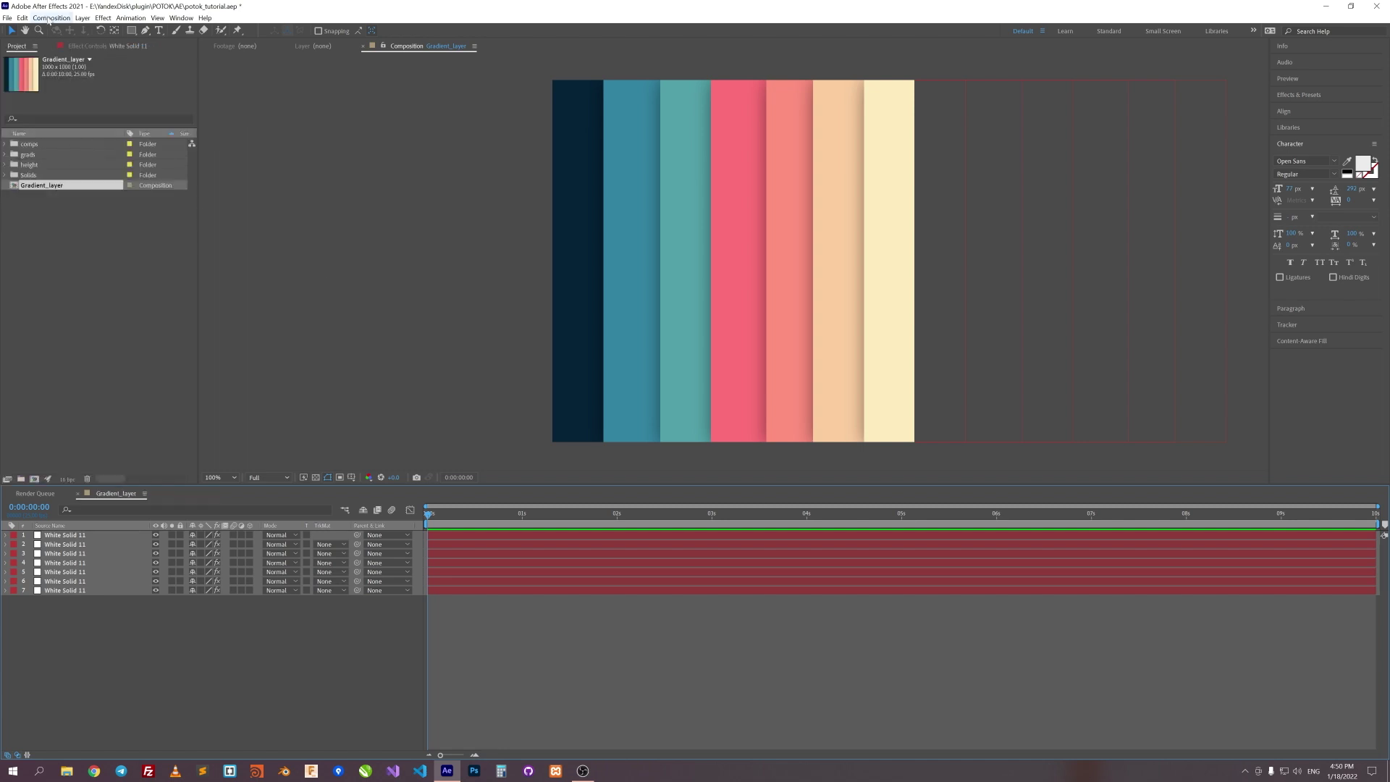
# Step: Create an HDTV 1080 25 composition named potok_text_sample and place Gradient_layer in it
pyautogui.click(52, 17)
pyautogui.click(59, 30)
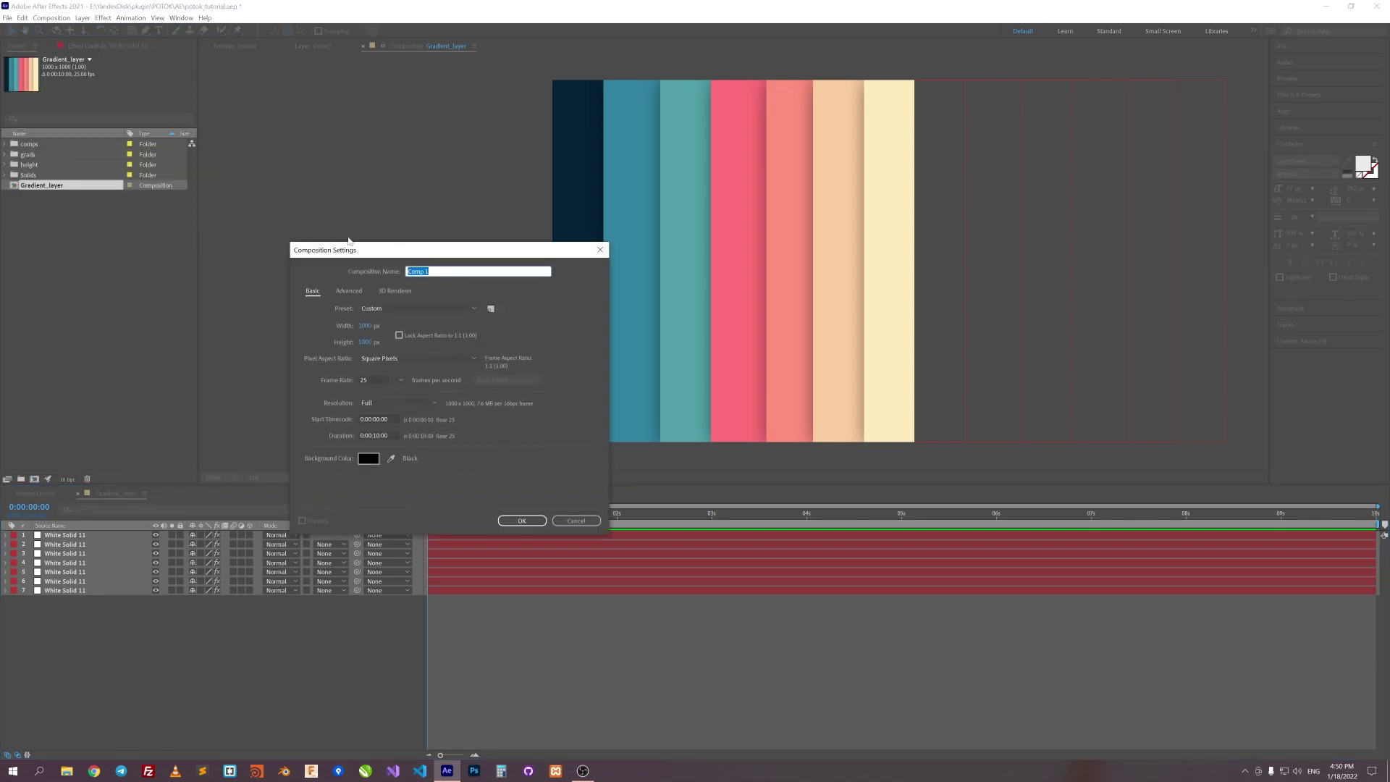
pyautogui.click(393, 309)
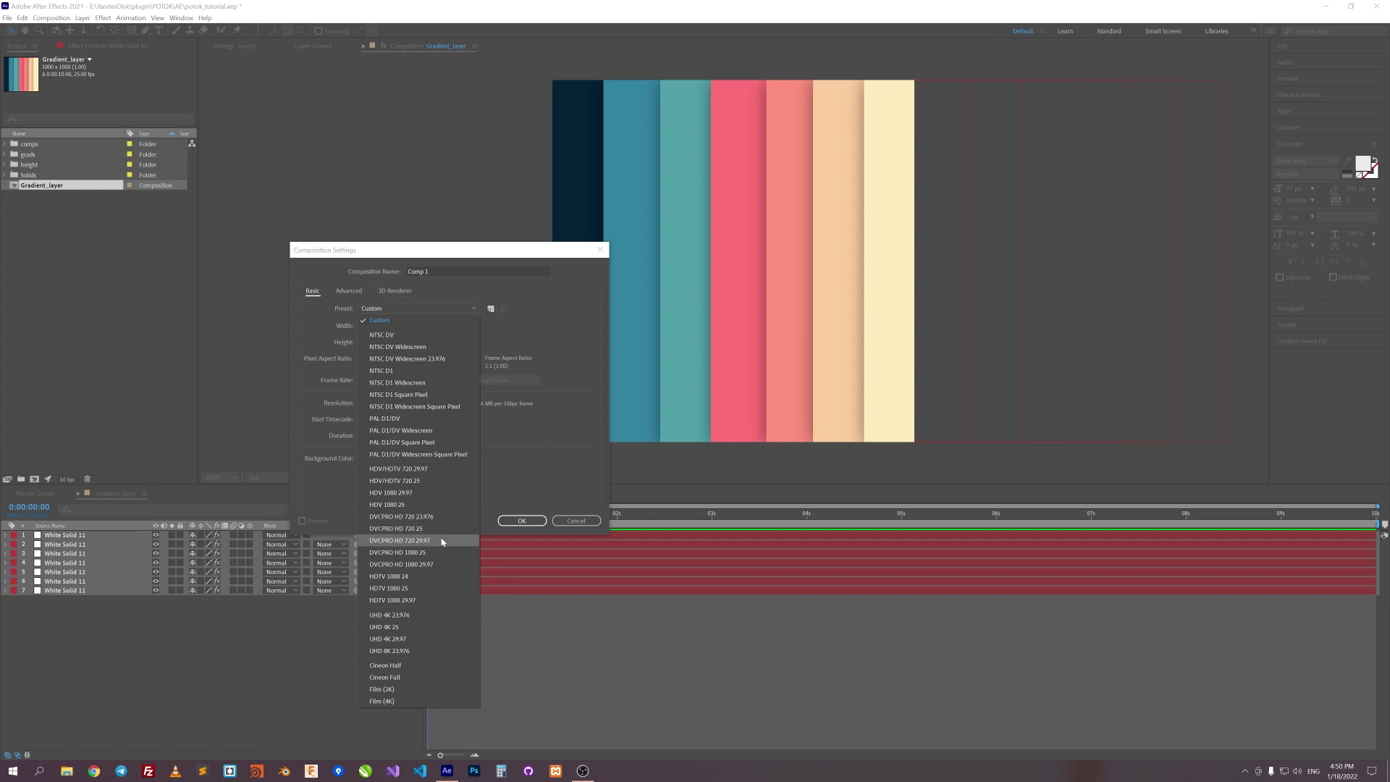
pyautogui.click(434, 587)
pyautogui.click(433, 270)
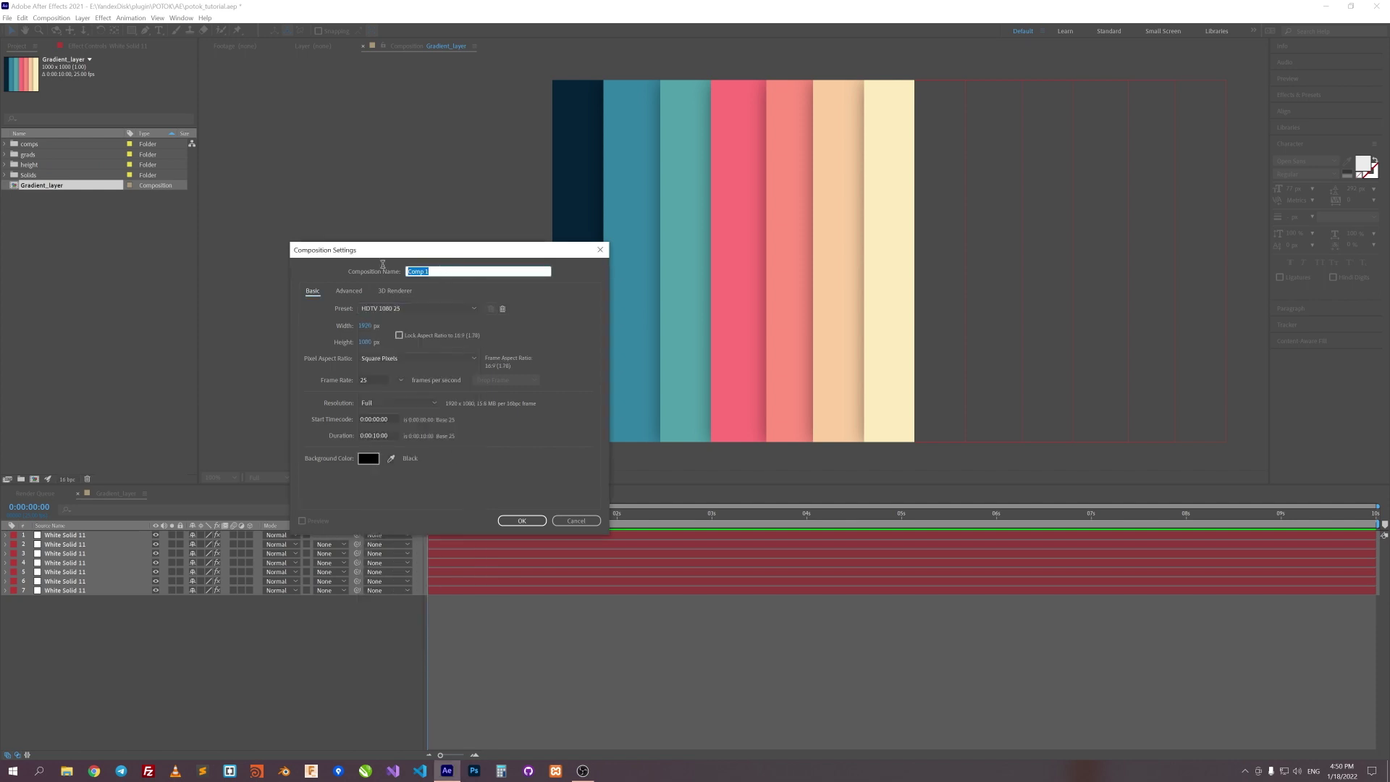
pyautogui.write('potok_text_sample')
pyautogui.press('Return')
pyautogui.moveTo(56, 189); pyautogui.dragTo(208, 615)
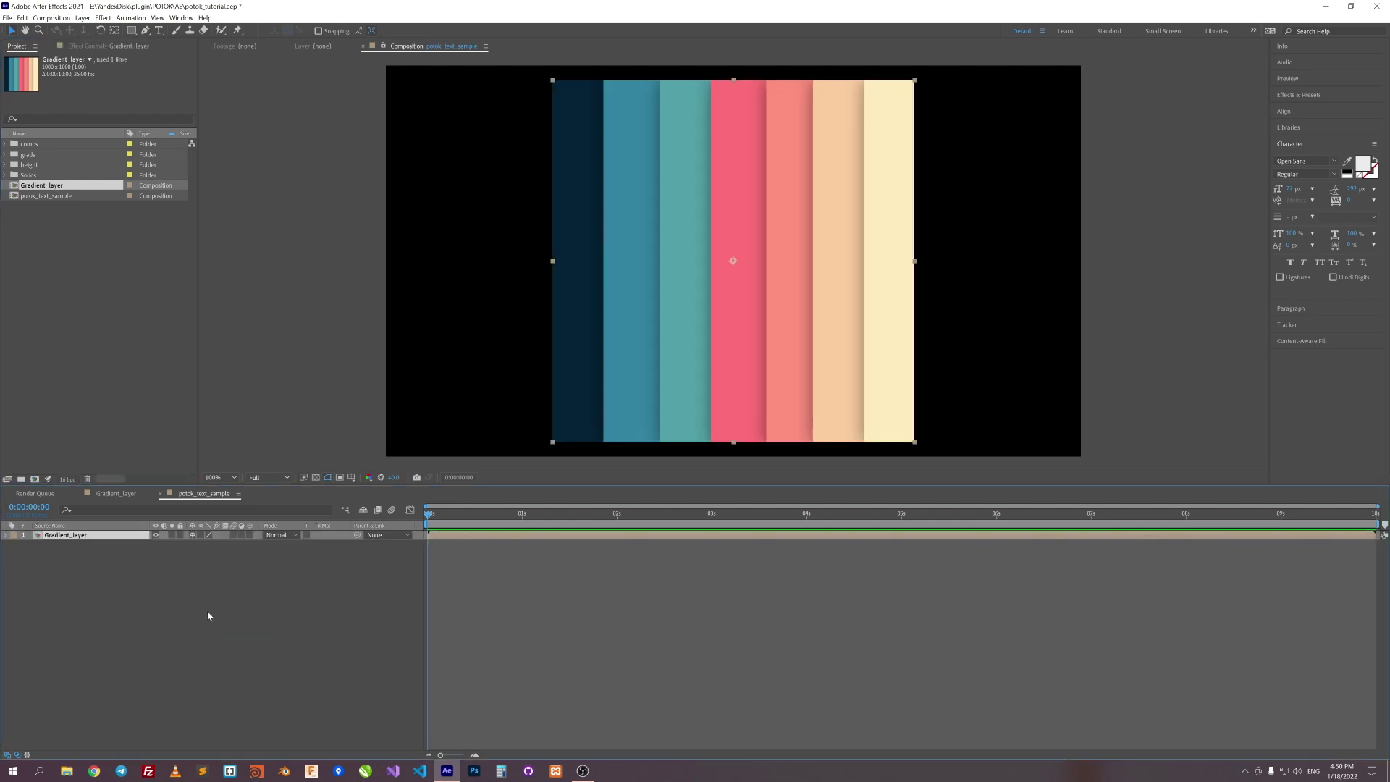
# Step: Hide Gradient_layer and add a text layer reading 'Text'
pyautogui.click(155, 535)
pyautogui.rightClick(642, 208)
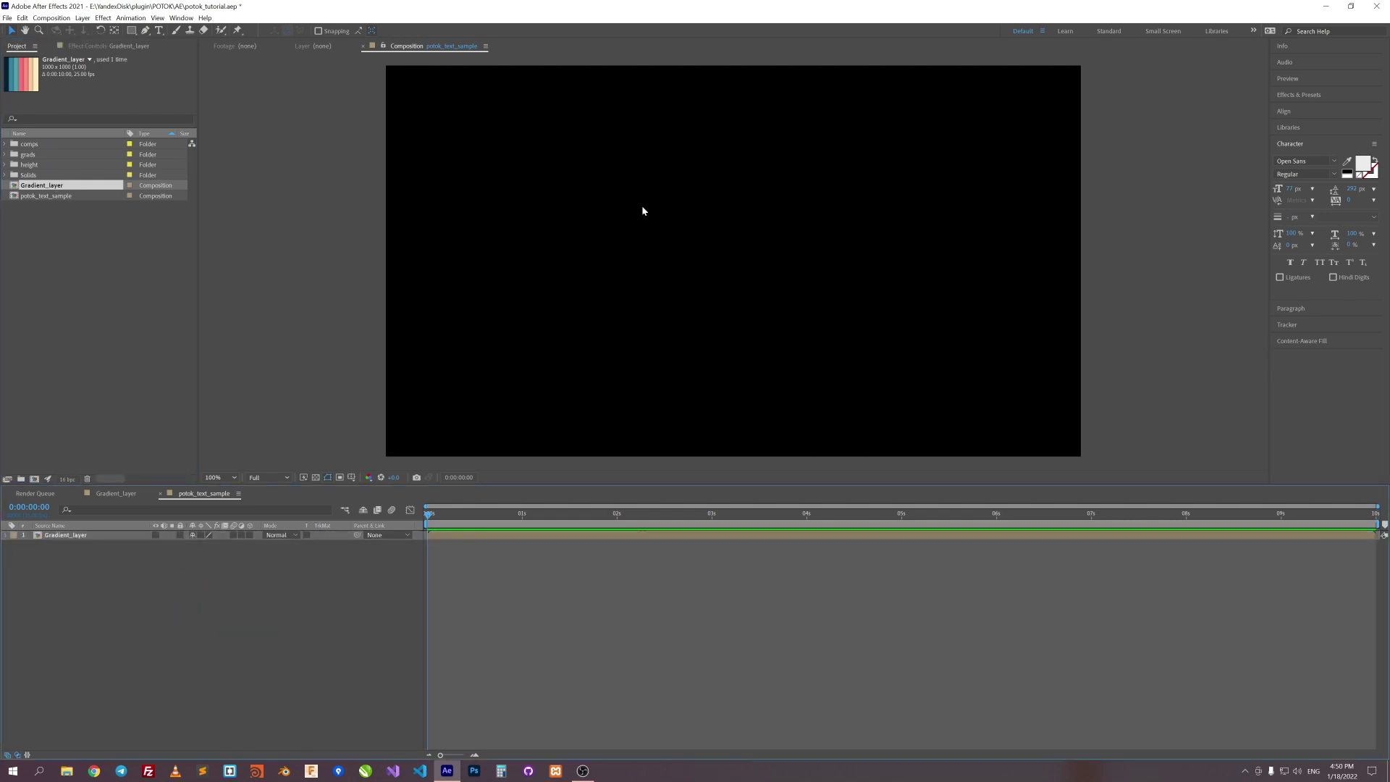
pyautogui.moveTo(663, 212)
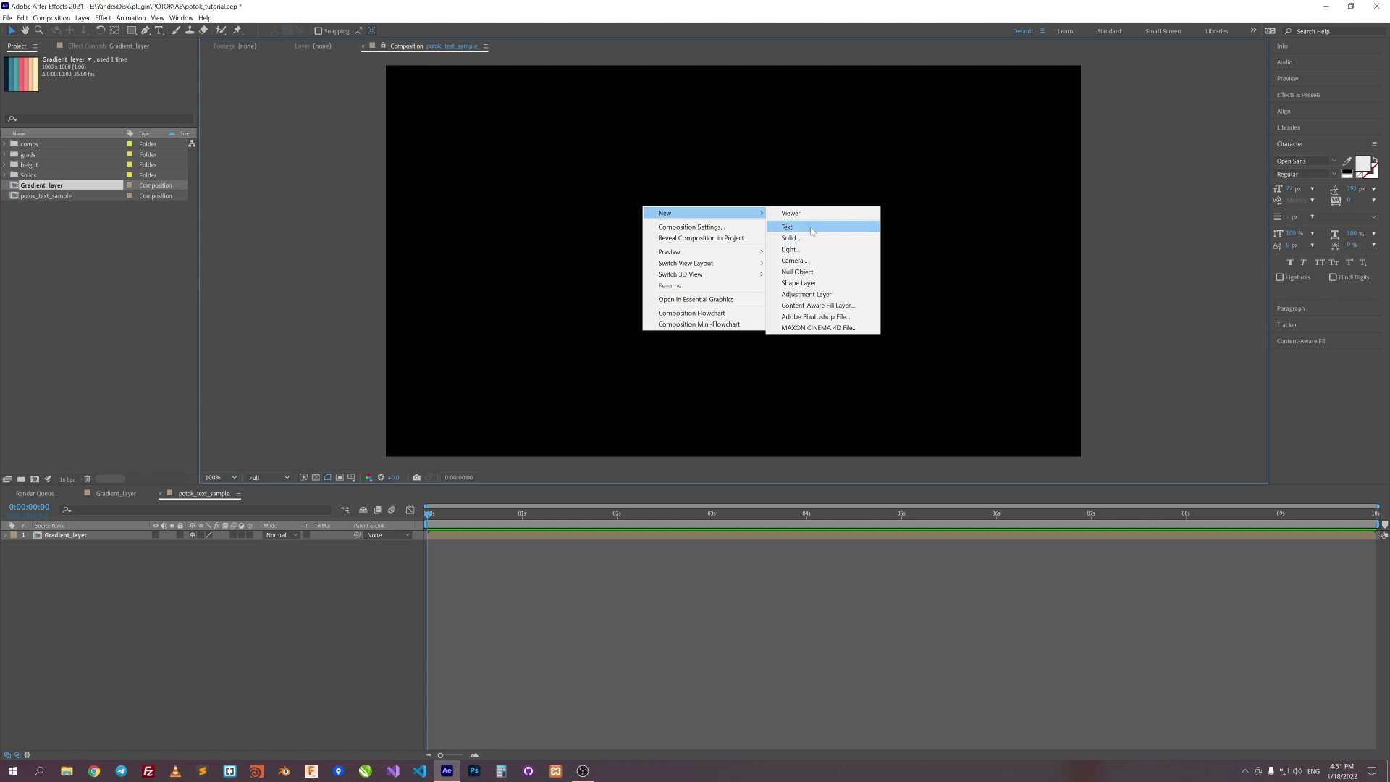
pyautogui.click(812, 230)
pyautogui.write('Te')
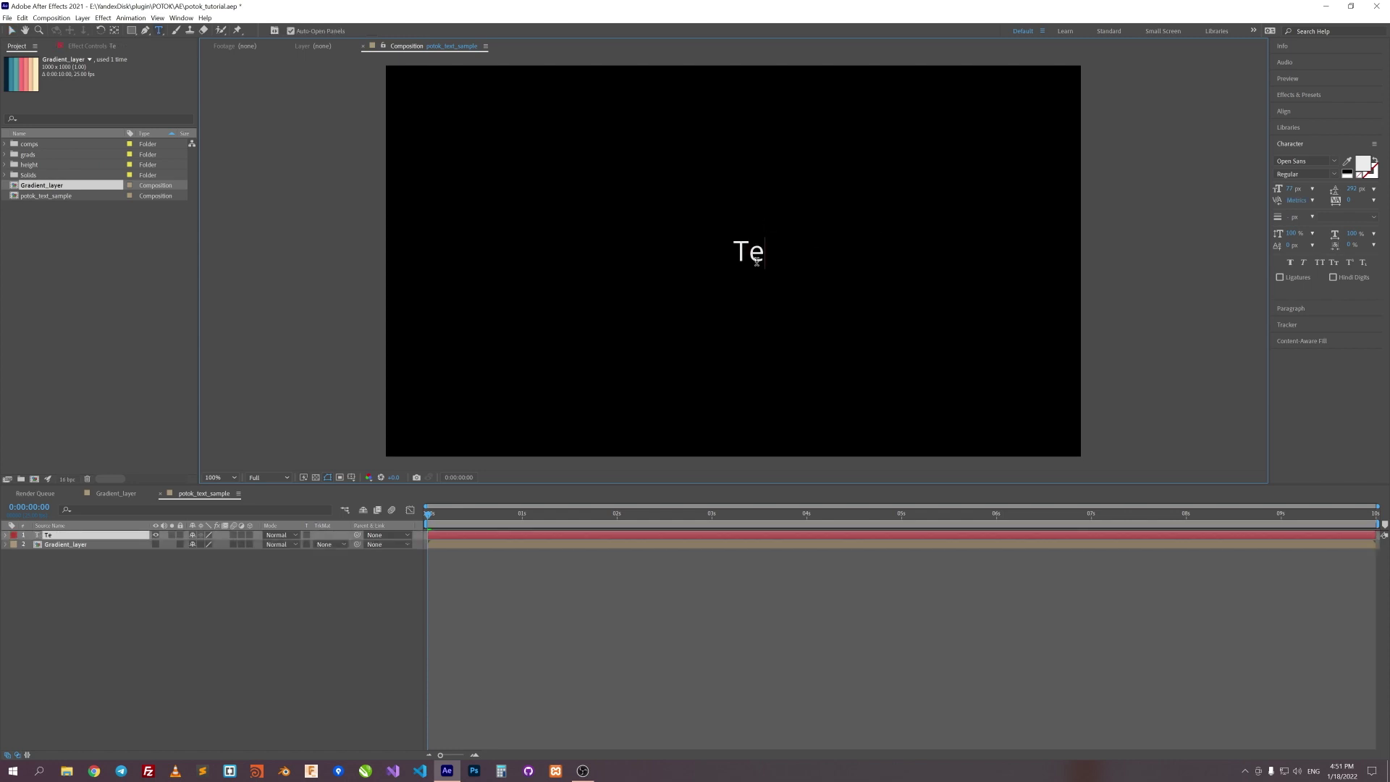
pyautogui.write('xt')
# Step: Enlarge the Text font to 250 px, then hide the Text layer
pyautogui.press('Escape')
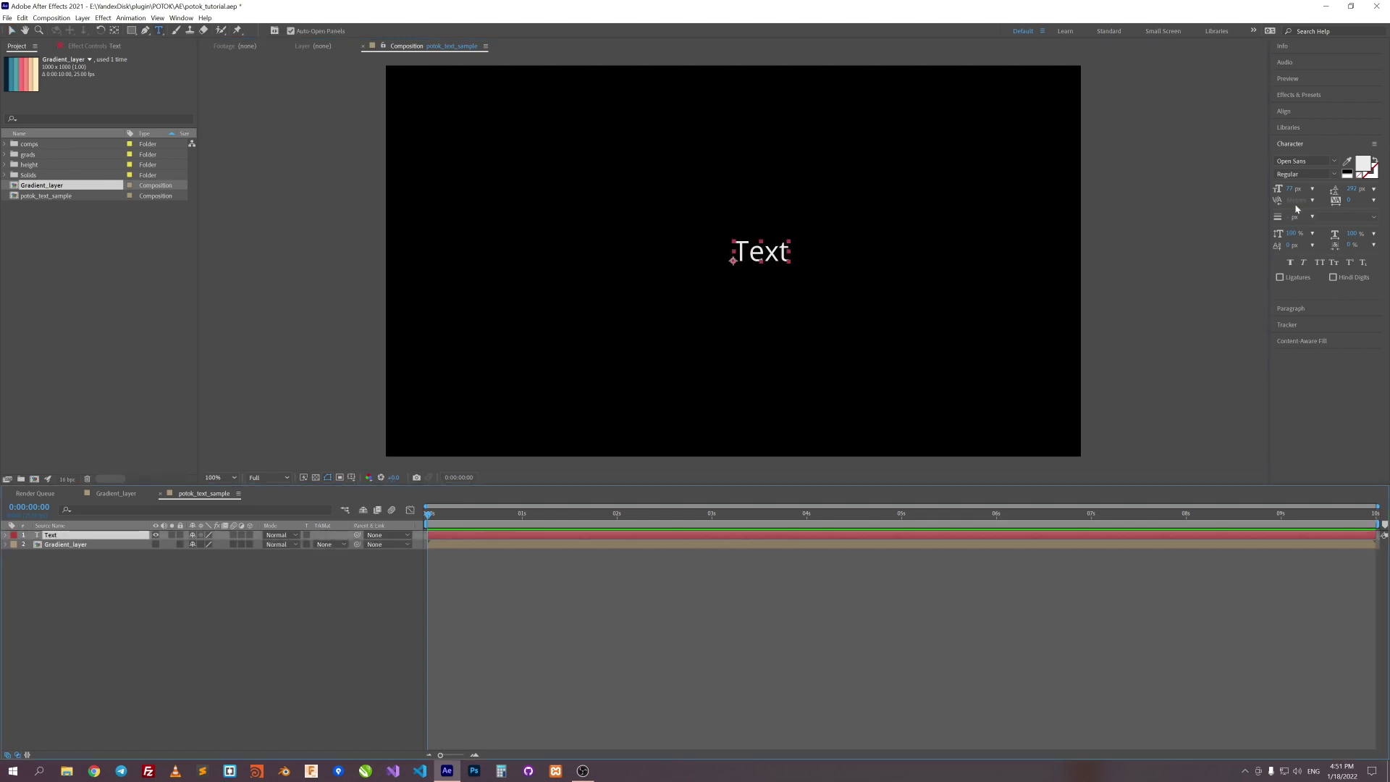
pyautogui.hotkey('ctrl', 'alt', 'shift', '.')
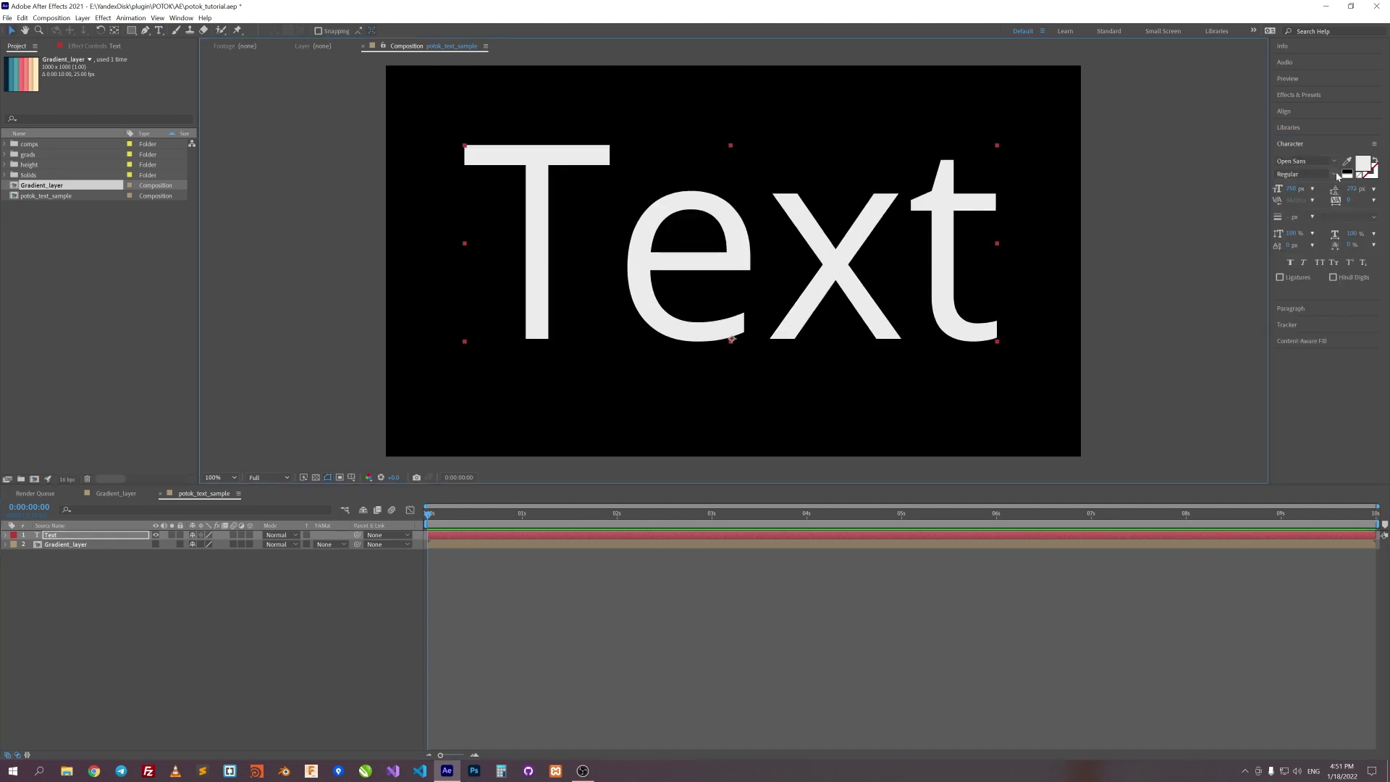
pyautogui.click(156, 535)
pyautogui.click(500, 585)
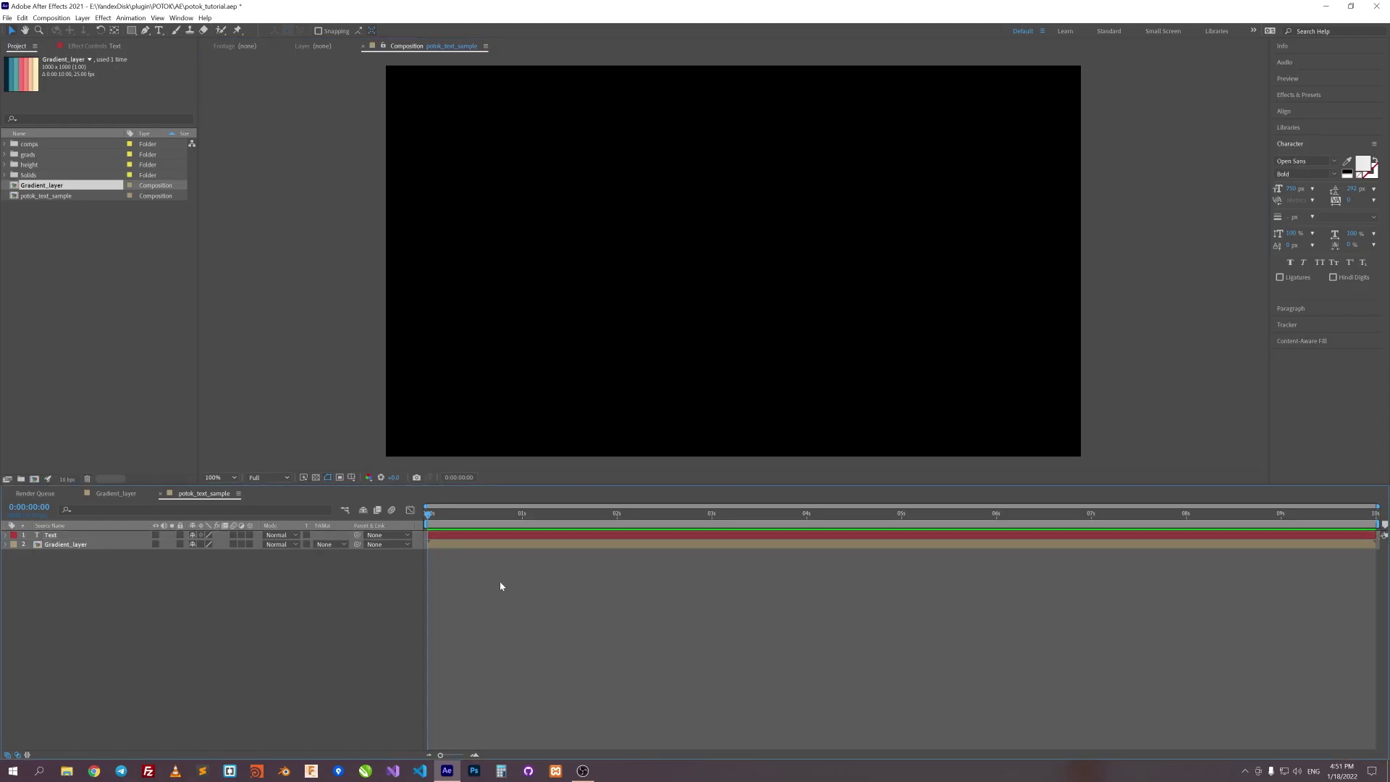
# Step: Add a new dark blue solid and apply the Potok effect to it
pyautogui.rightClick(418, 572)
pyautogui.moveTo(463, 572)
pyautogui.click(579, 595)
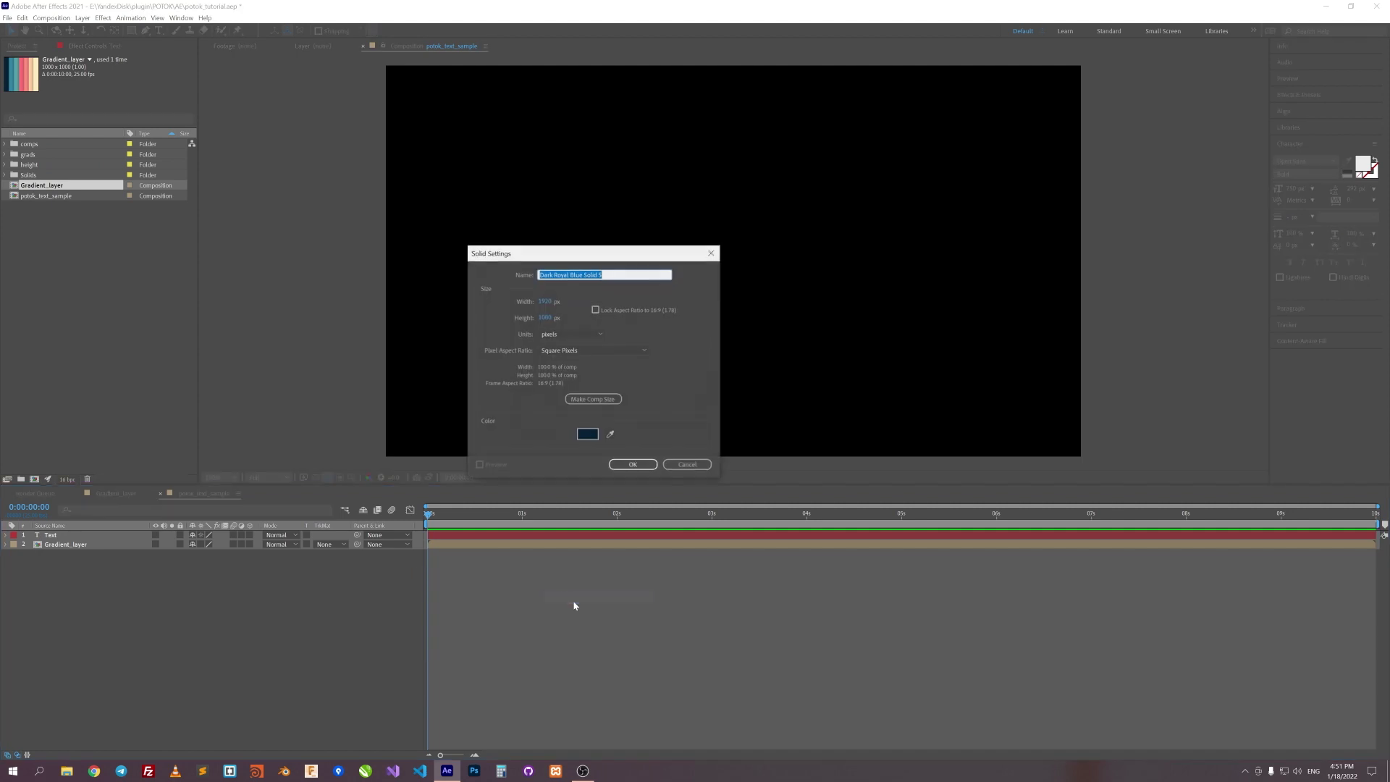
pyautogui.click(633, 464)
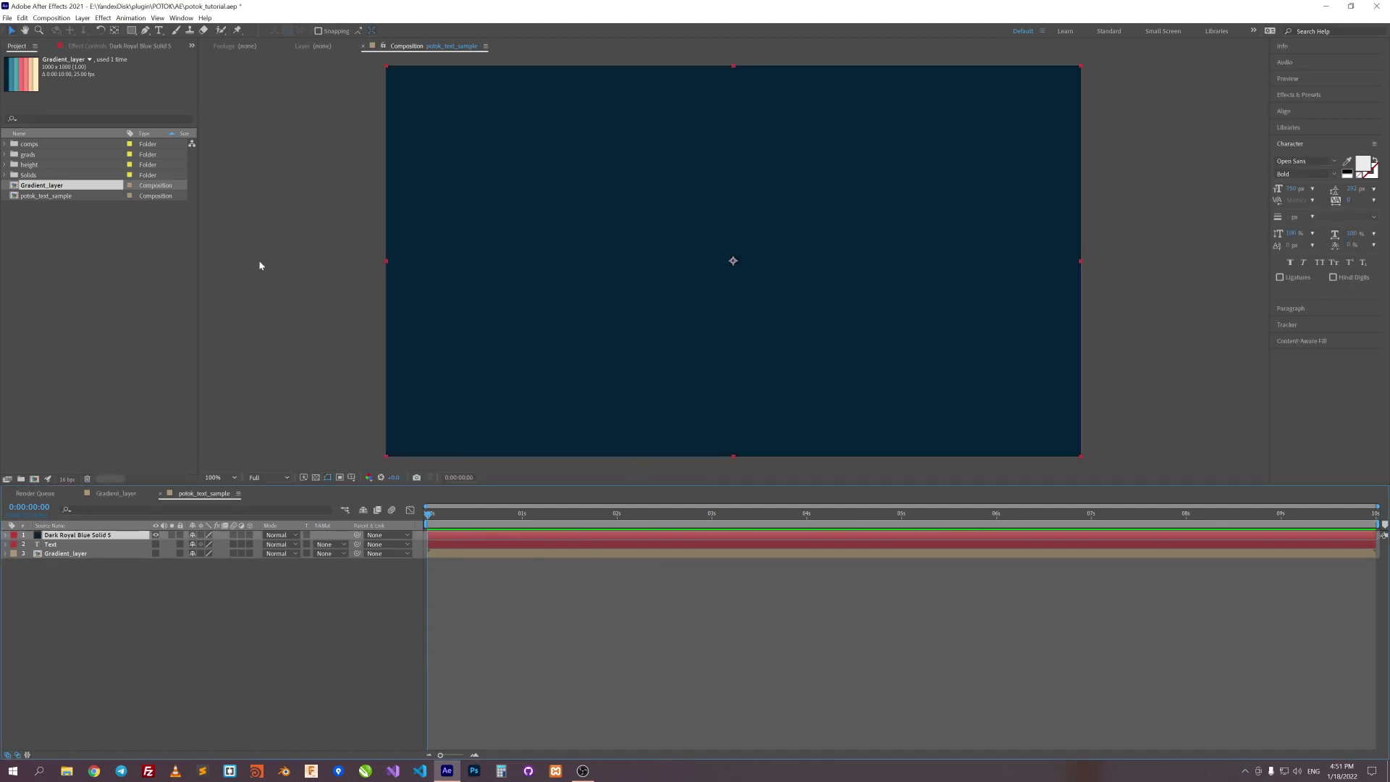
pyautogui.click(105, 47)
pyautogui.rightClick(92, 102)
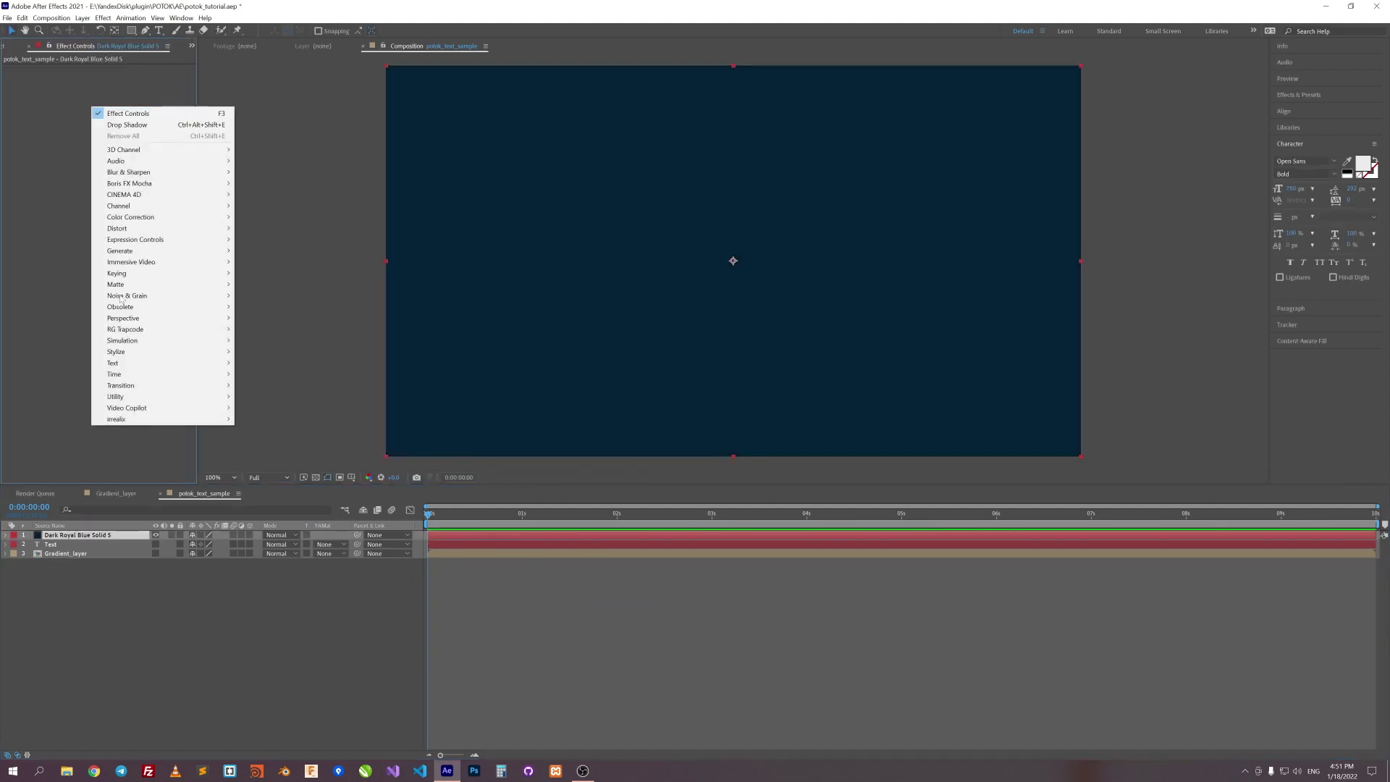
pyautogui.click(256, 419)
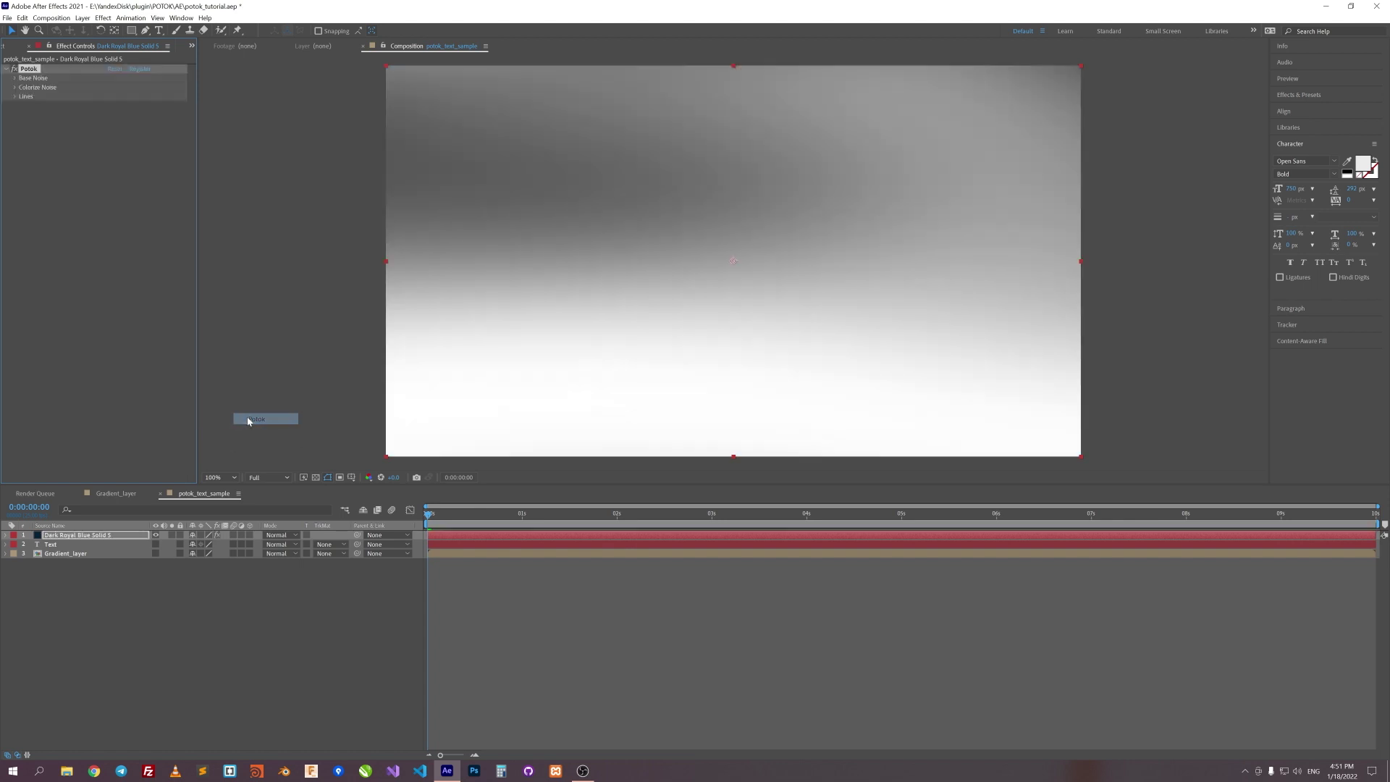
# Step: Set Potok's Colorize Mode to Gradient From Layer using Gradient_layer
pyautogui.click(15, 87)
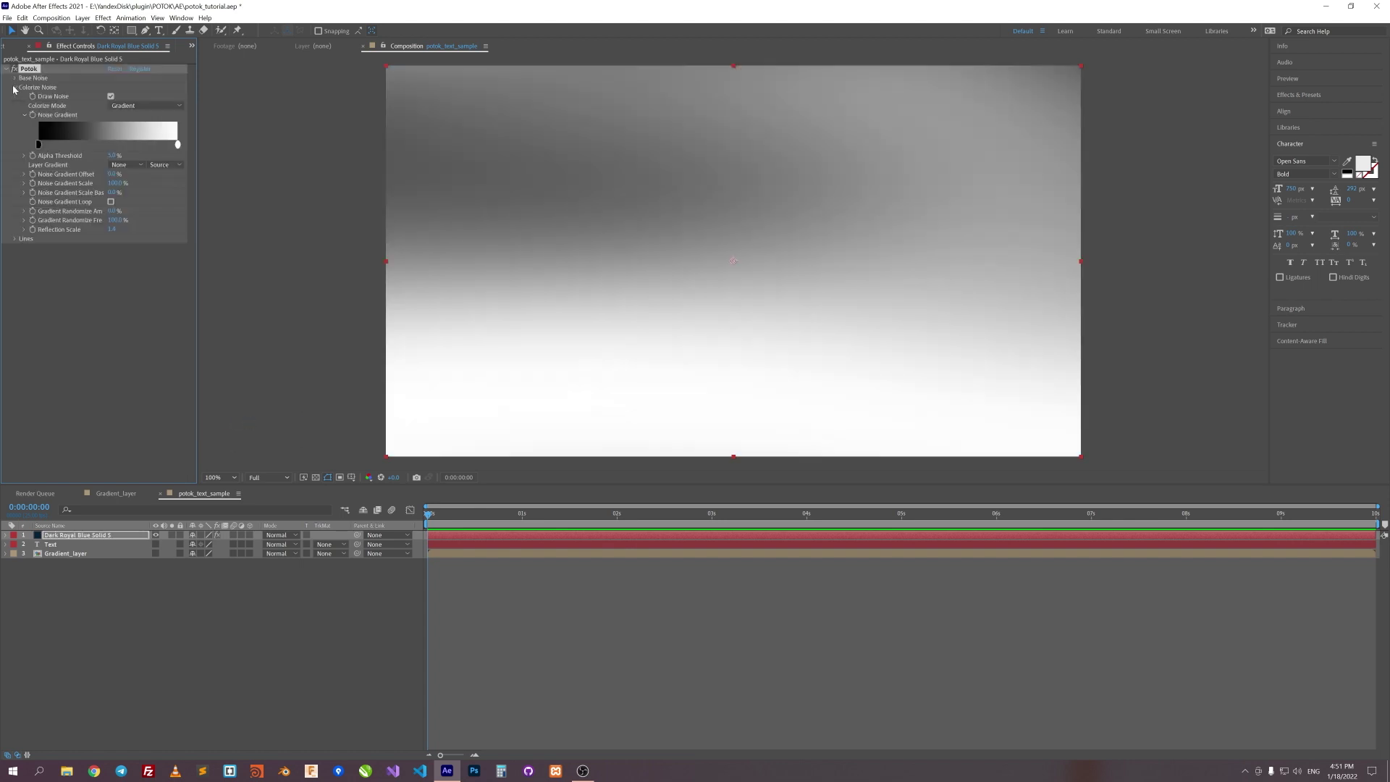
pyautogui.click(148, 106)
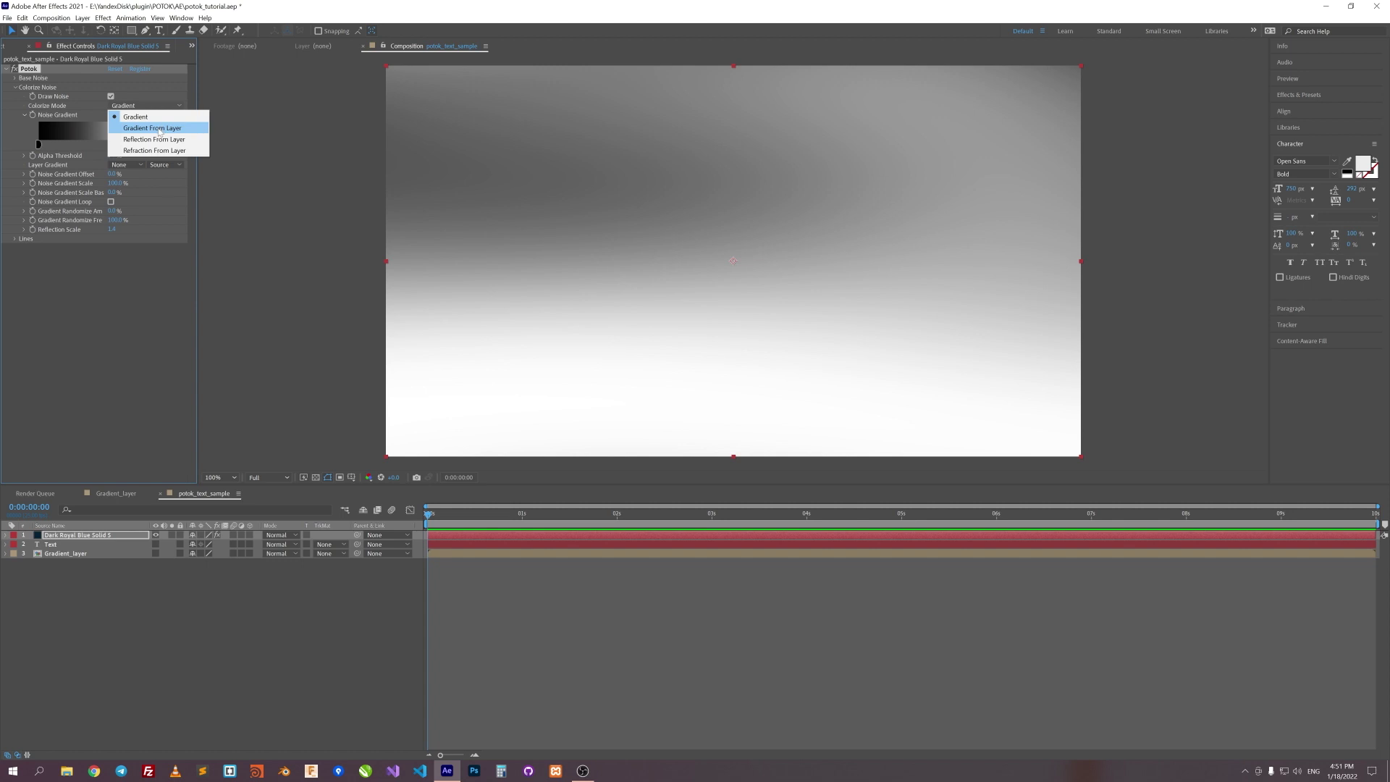
pyautogui.click(159, 128)
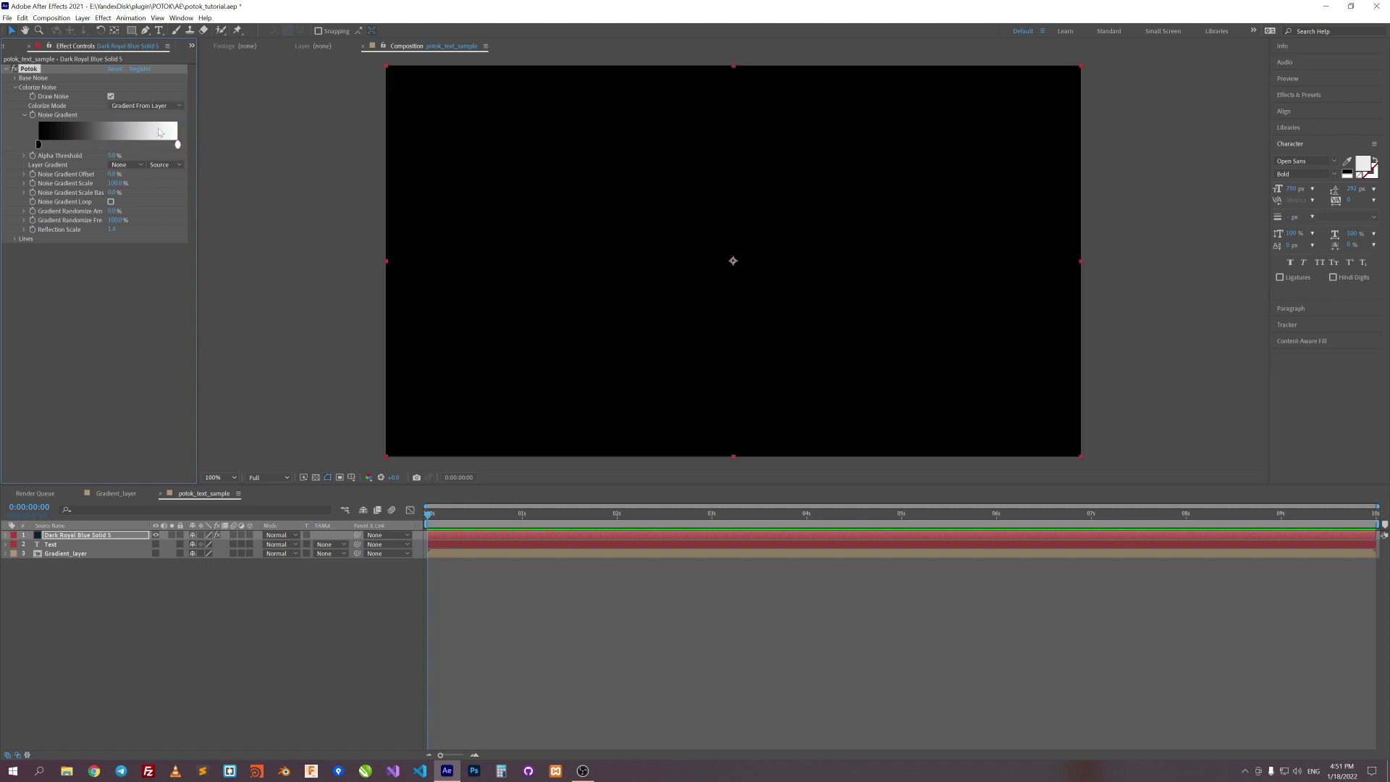
pyautogui.click(125, 165)
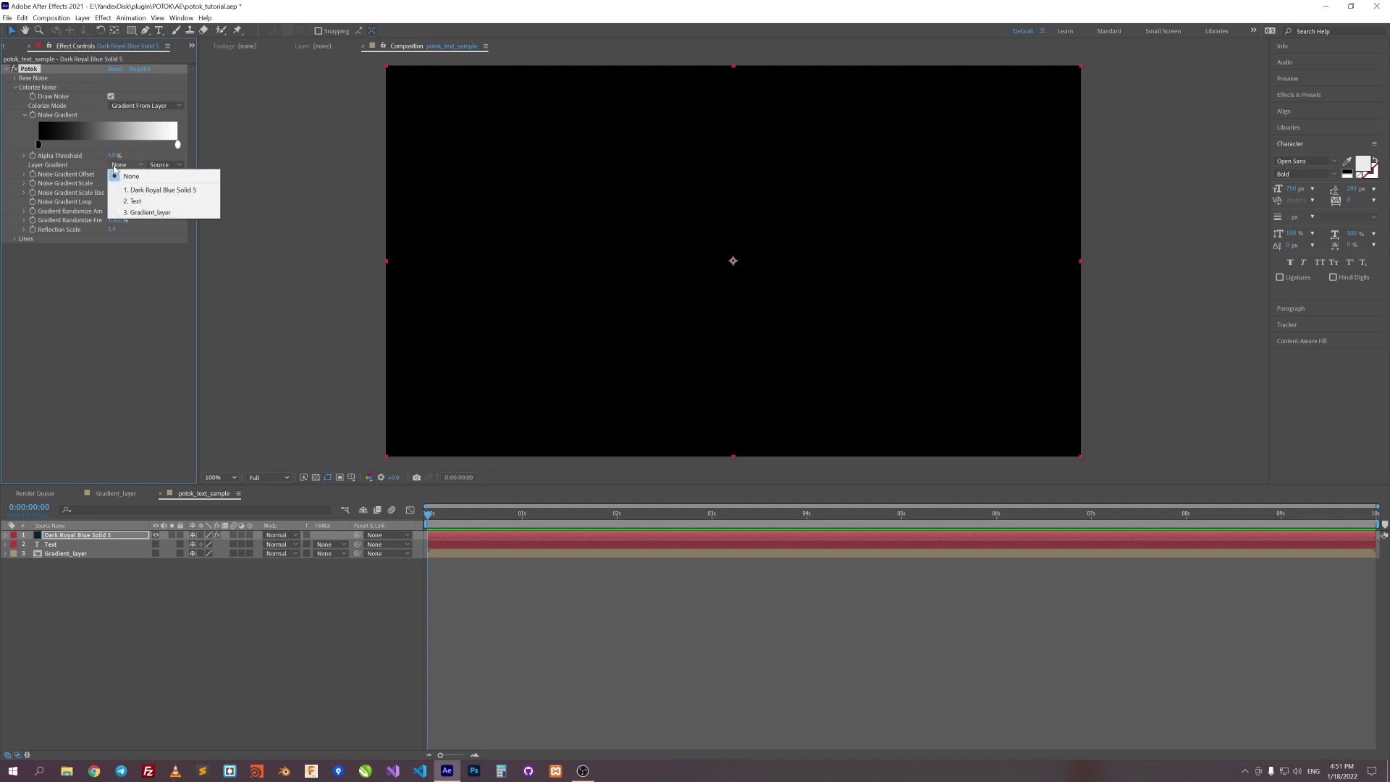
pyautogui.click(161, 213)
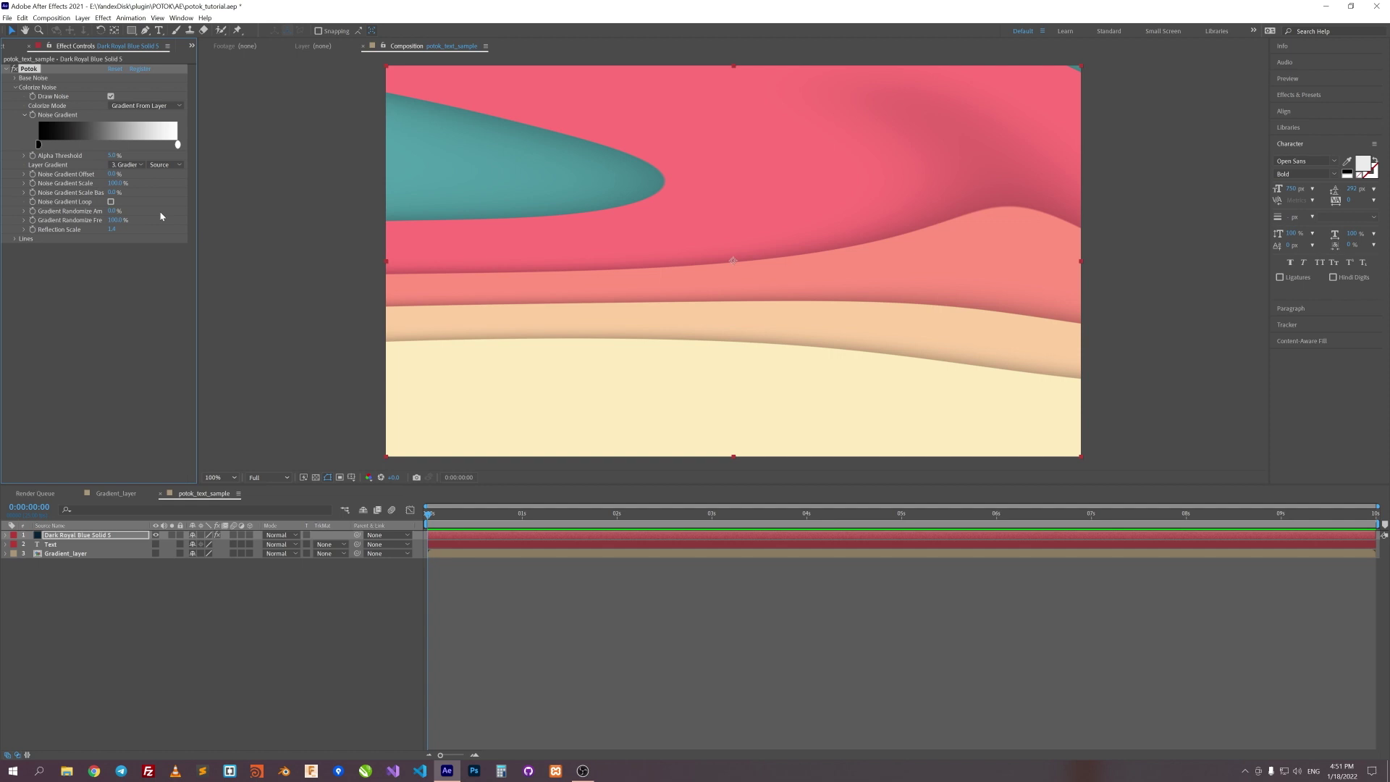
# Step: Set Potok's Base Noise Scale to 30% and Complexity to 3
pyautogui.click(15, 78)
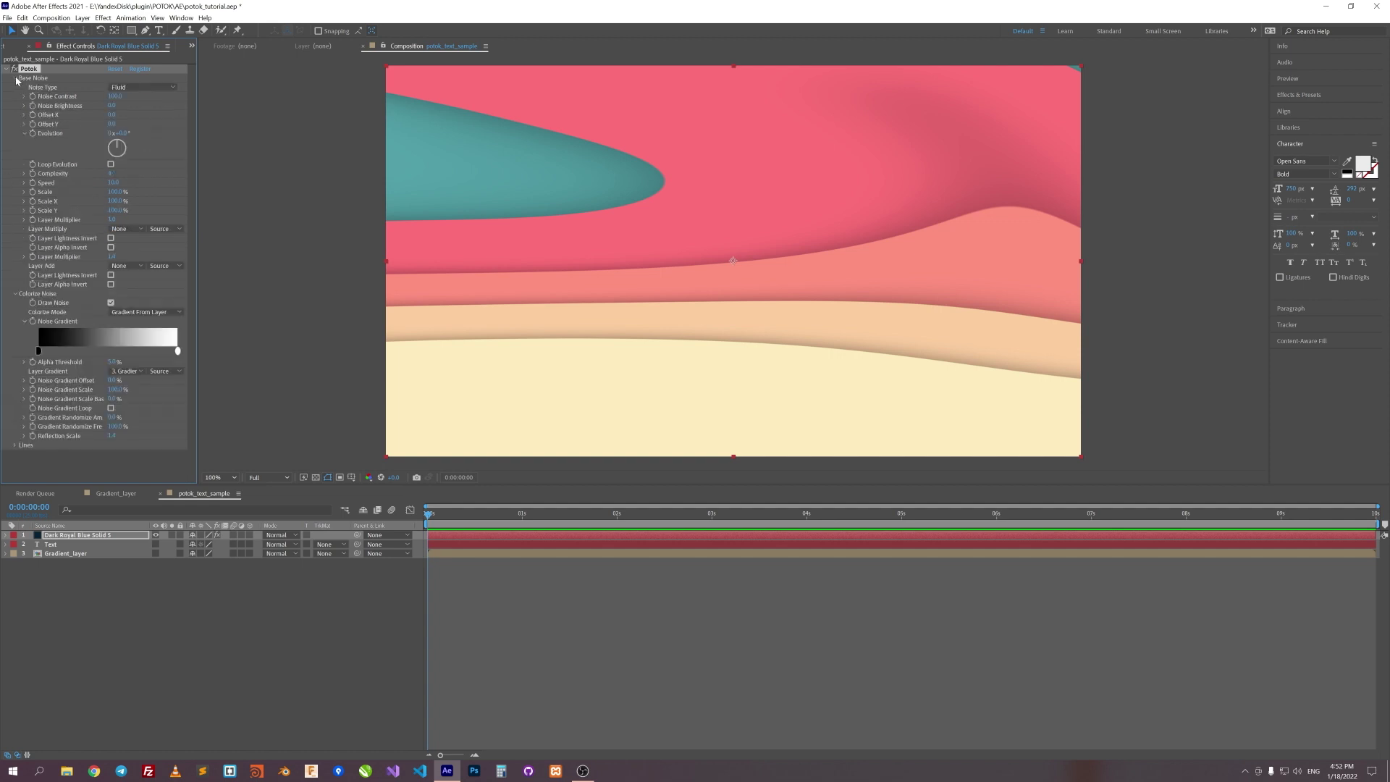
pyautogui.click(116, 191)
pyautogui.write('30')
pyautogui.press('Return')
pyautogui.click(111, 174)
pyautogui.write('3')
pyautogui.press('Return')
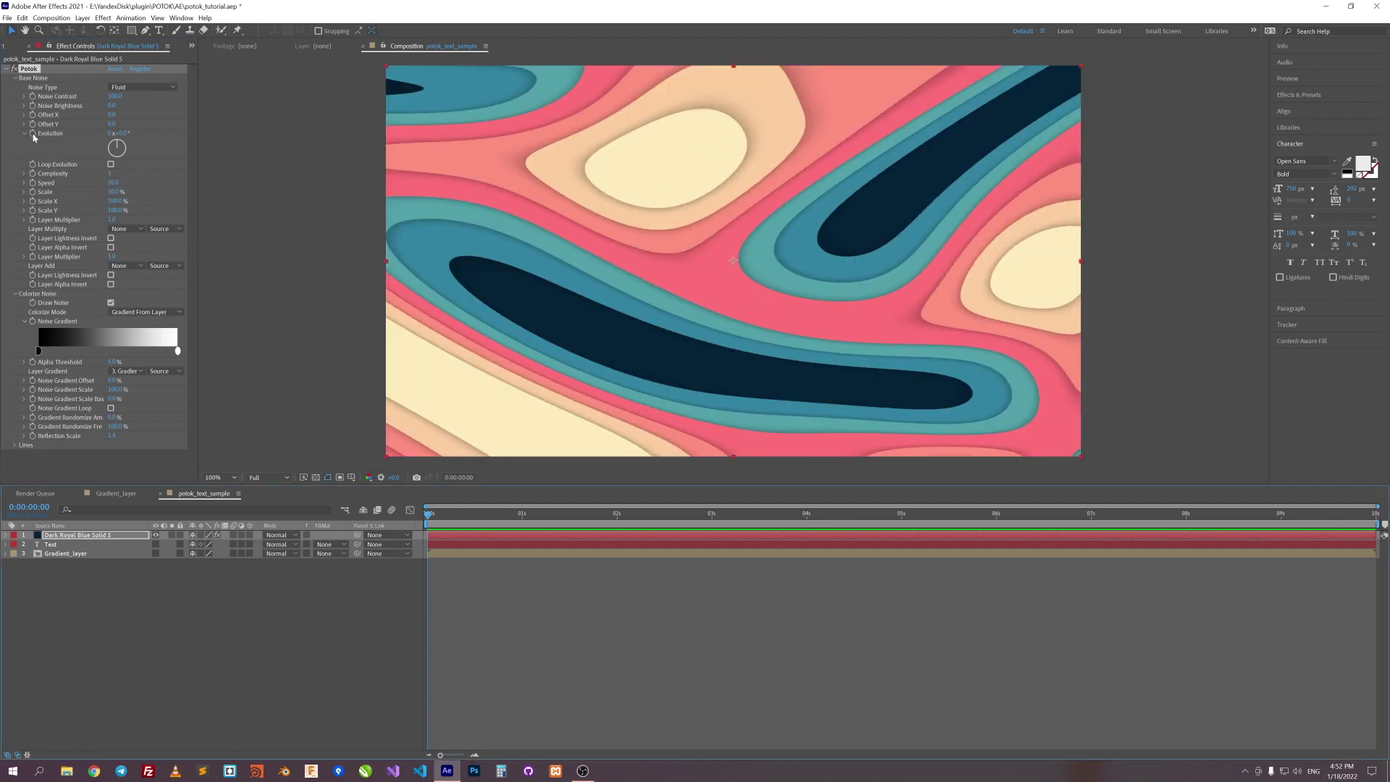
# Step: Keyframe Evolution from the start to 3 revolutions at the last frame, with Loop Evolution on
pyautogui.press('space')
pyautogui.click(78, 135)
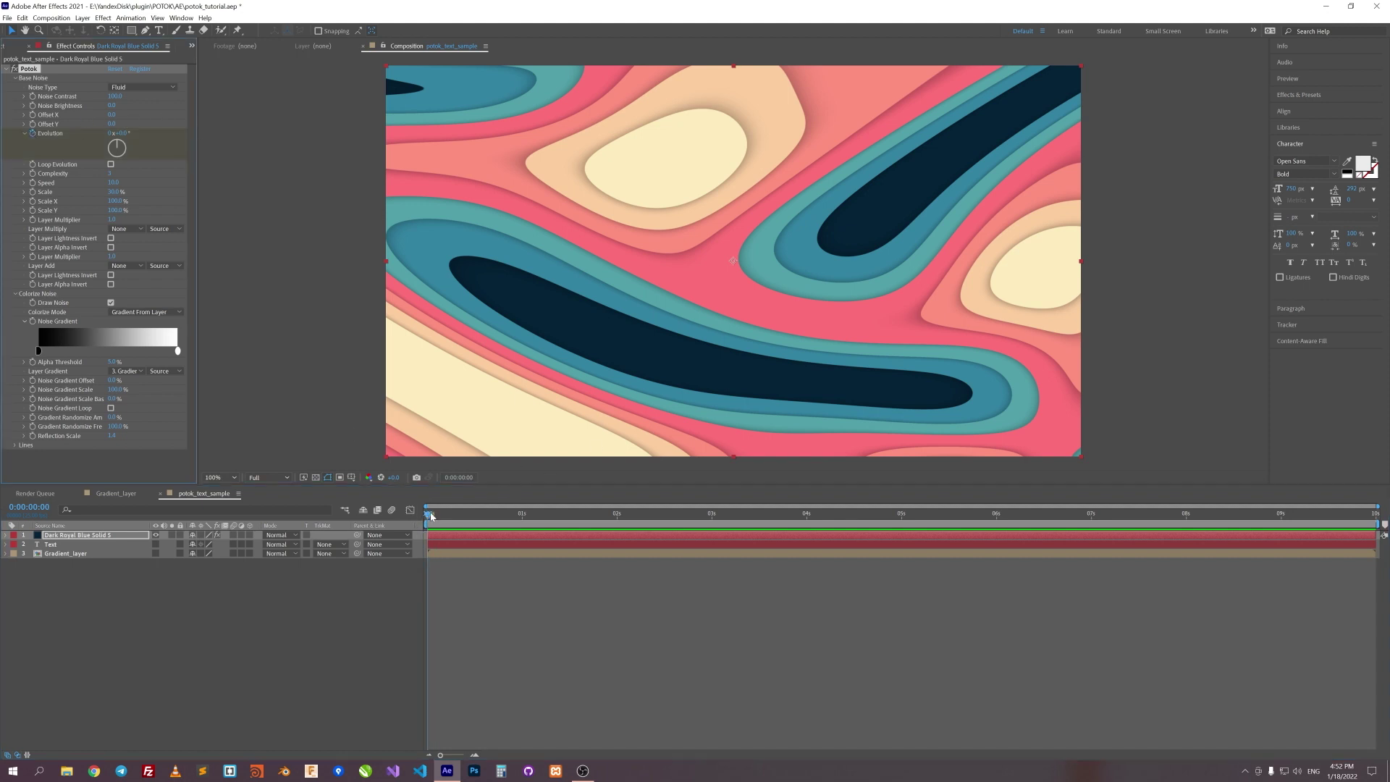
pyautogui.moveTo(432, 516); pyautogui.dragTo(1373, 516)
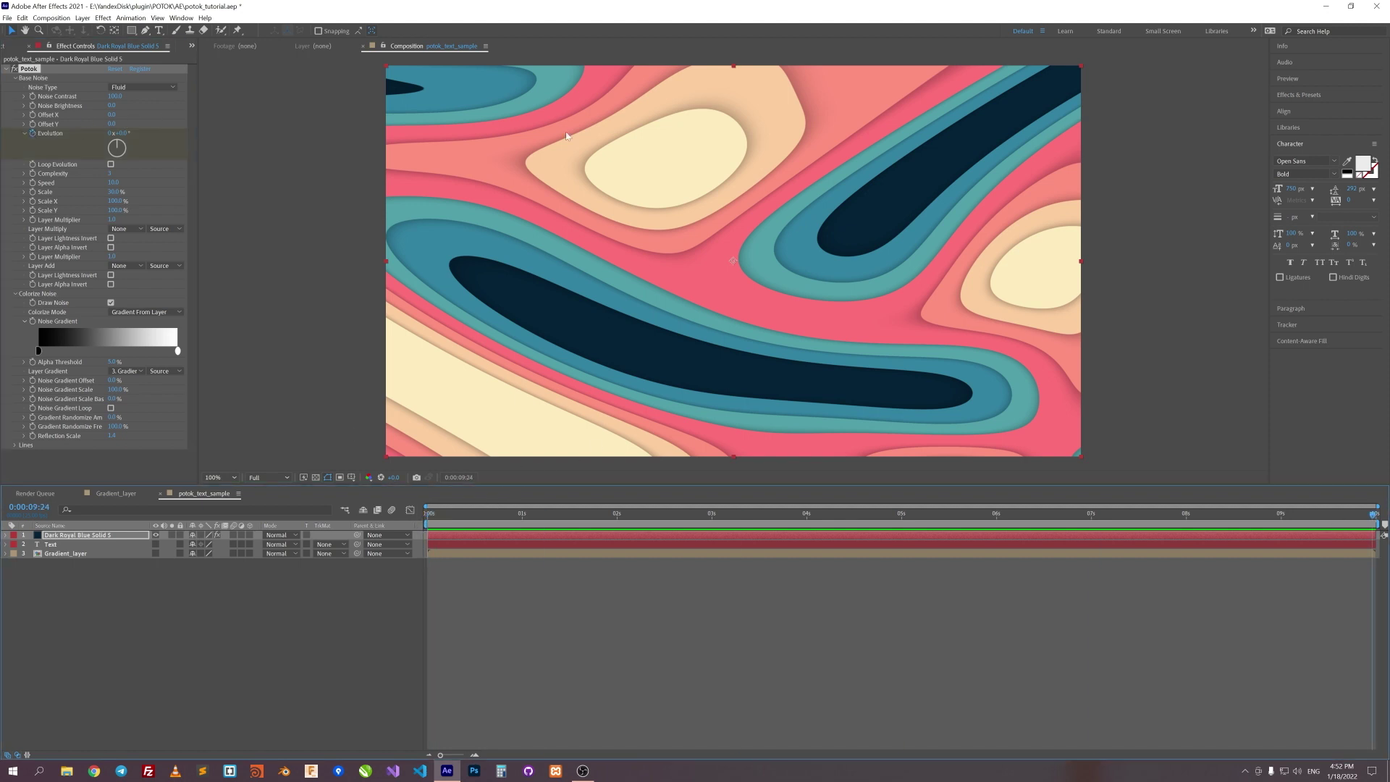
pyautogui.click(110, 133)
pyautogui.write('3')
pyautogui.press('Return')
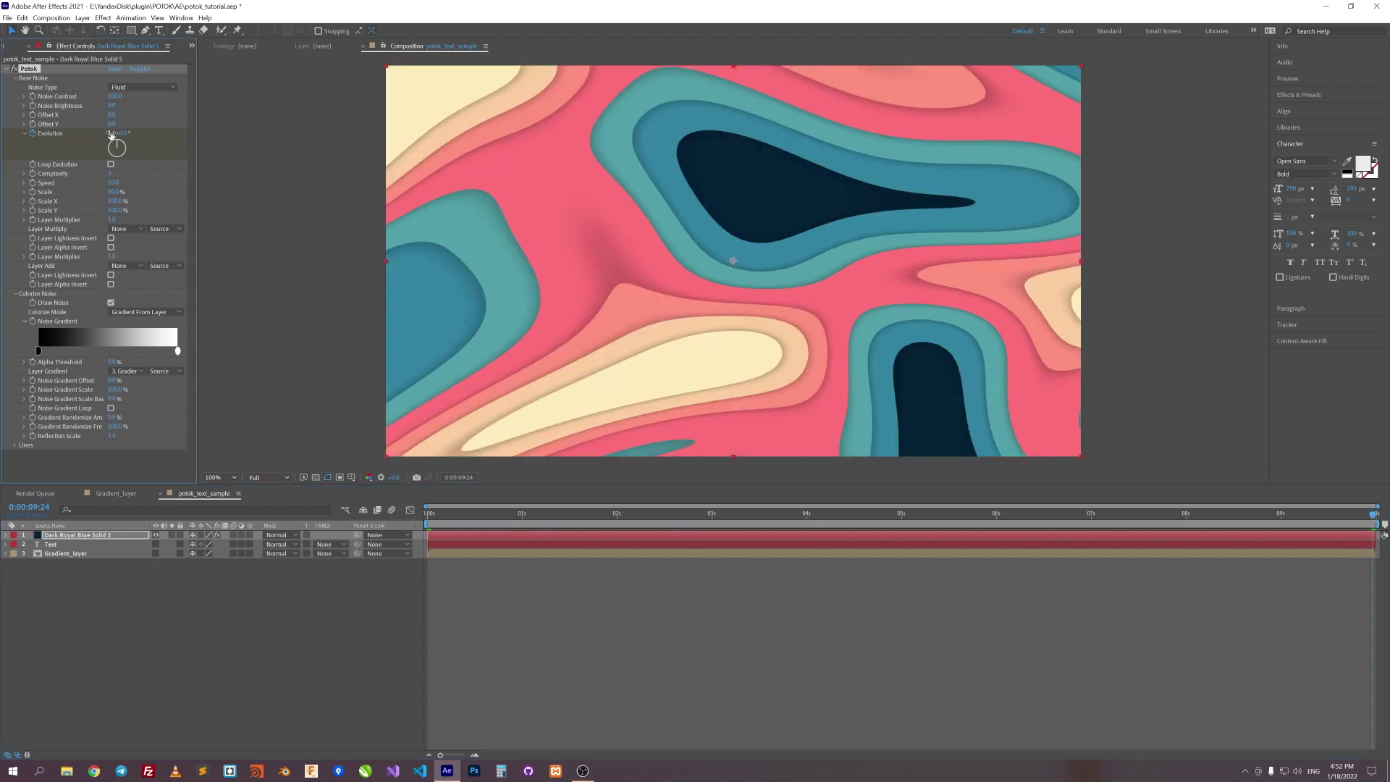
pyautogui.click(111, 164)
# Step: Scrub the animation and set the noise Scale Y to 1200%
pyautogui.moveTo(438, 512); pyautogui.dragTo(406, 561)
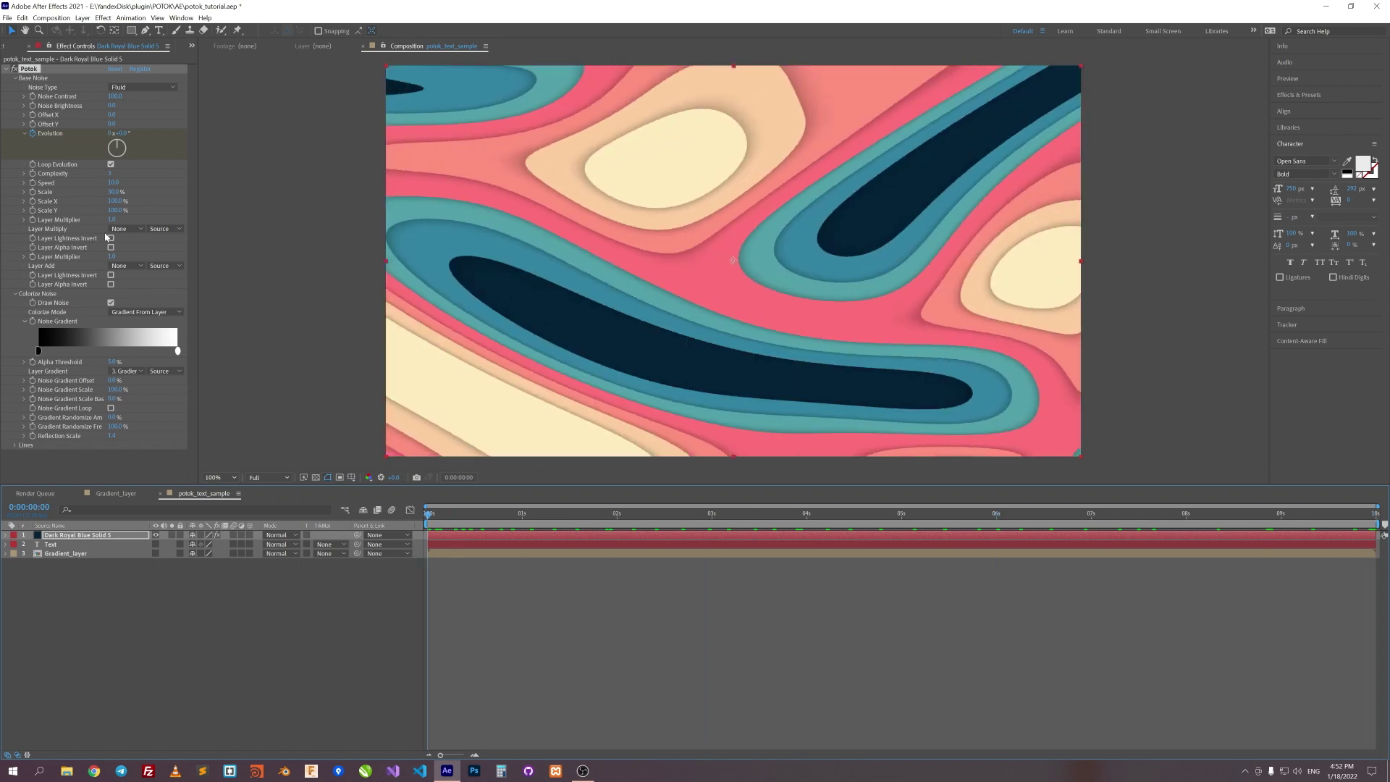
pyautogui.click(115, 210)
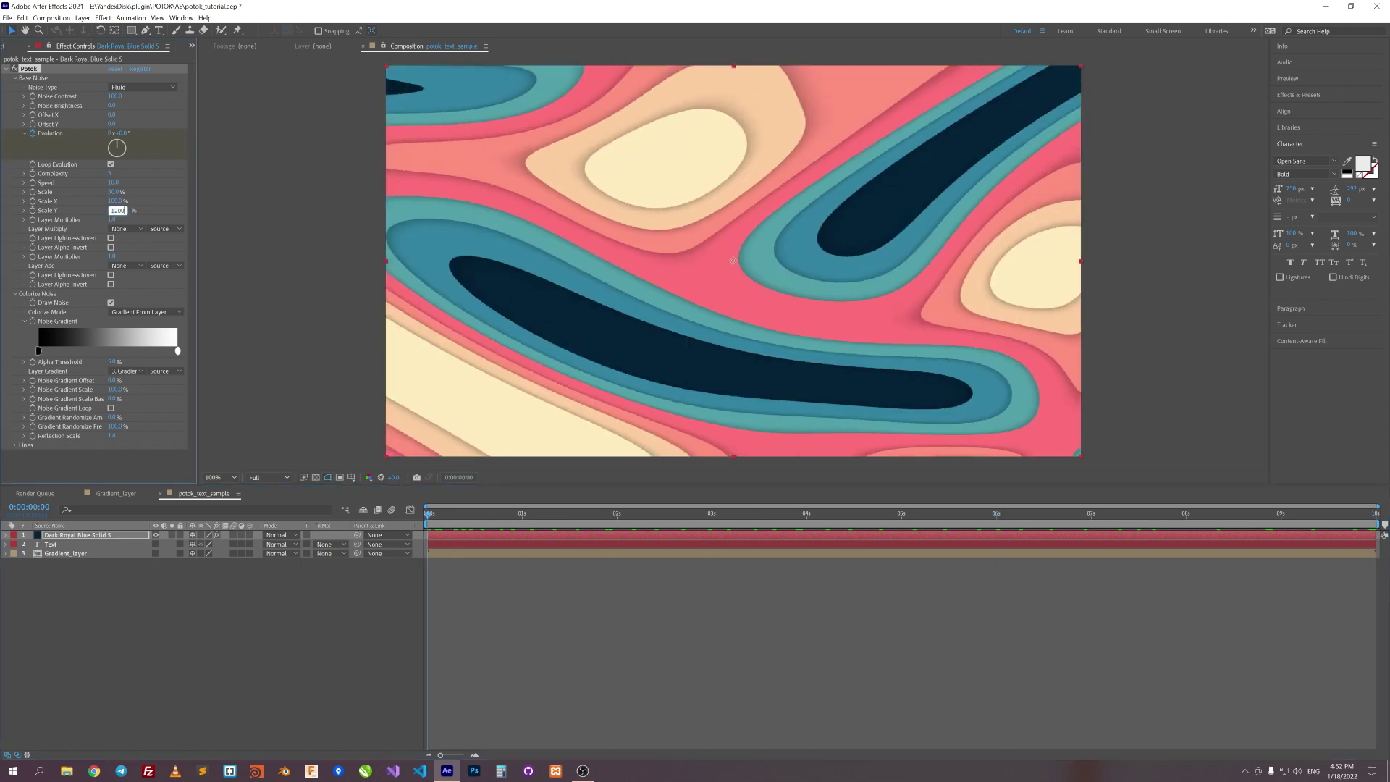
pyautogui.press('Return')
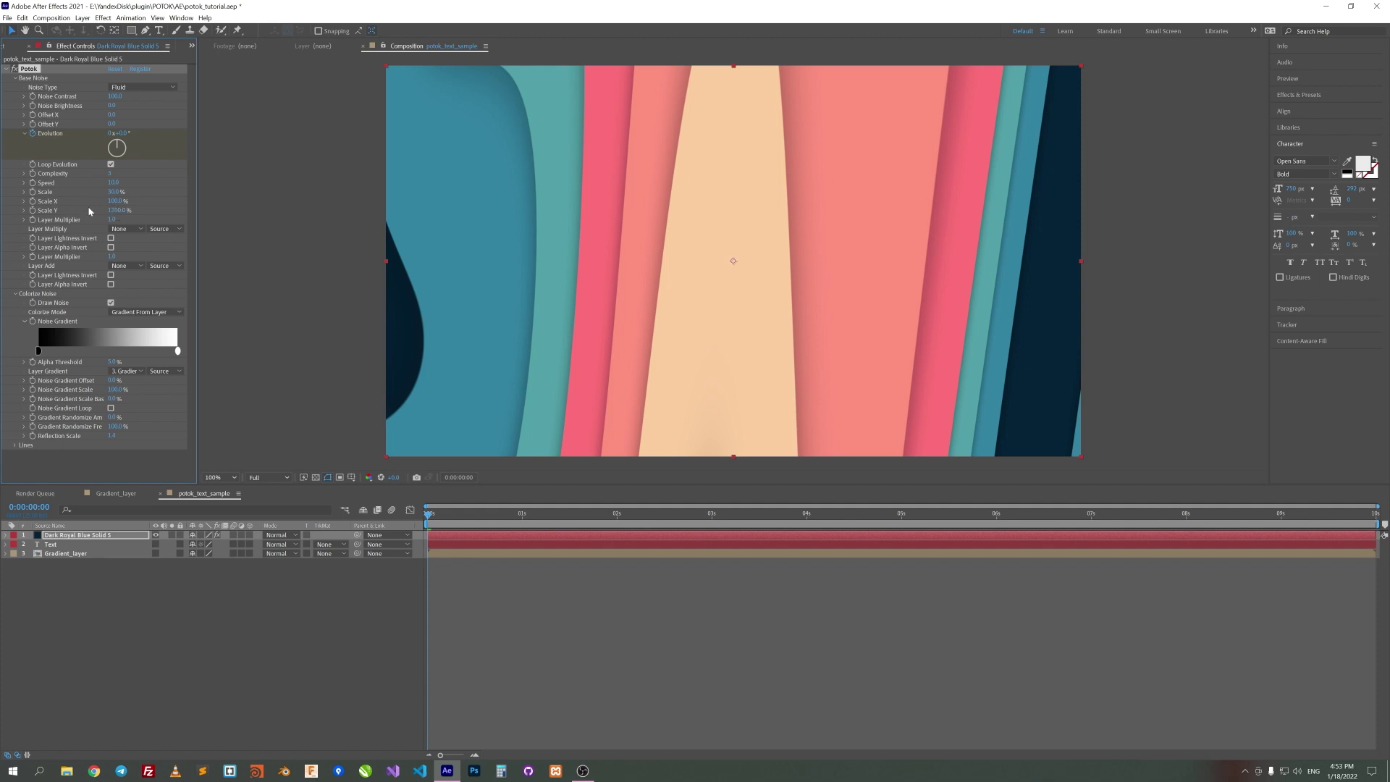
# Step: Set Potok's Layer Multiply to the Text layer and play back the result
pyautogui.click(123, 228)
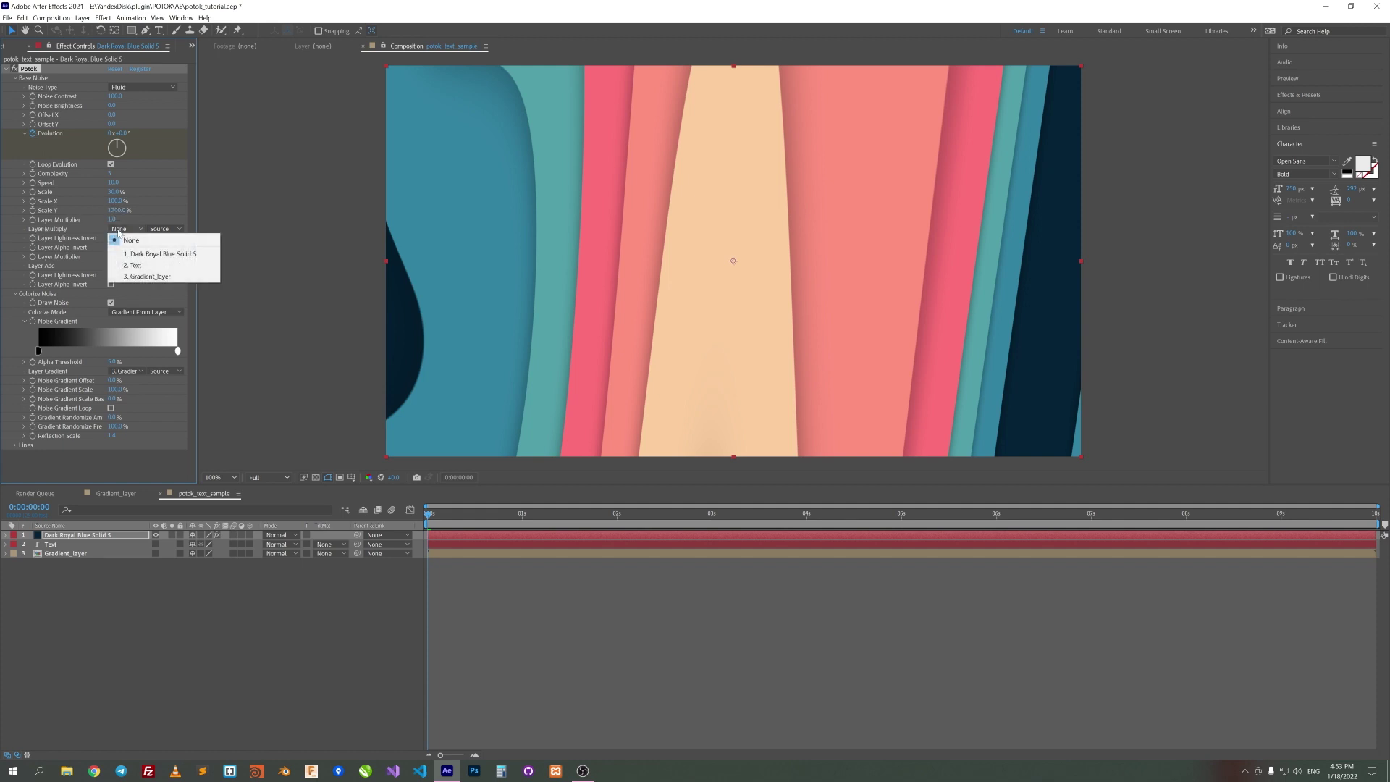
pyautogui.click(140, 267)
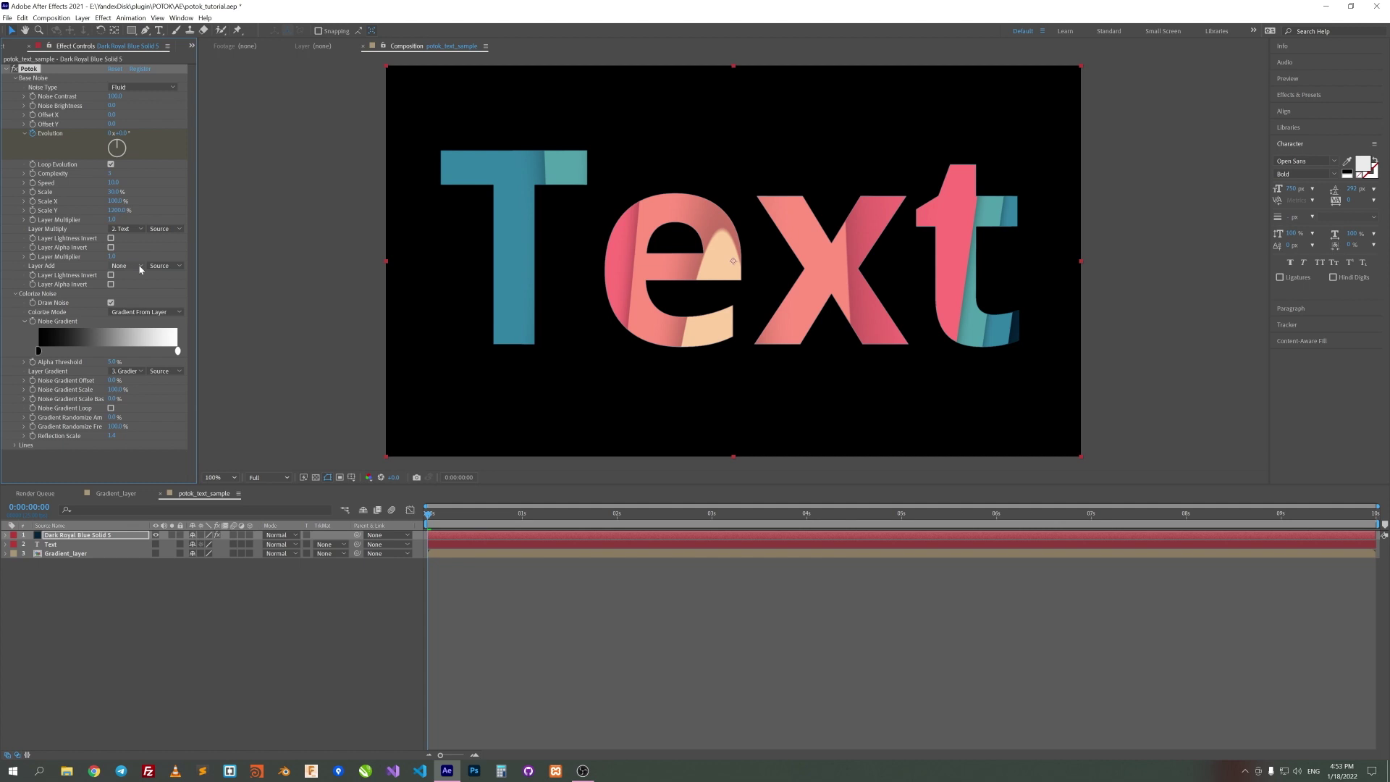
pyautogui.press('space')
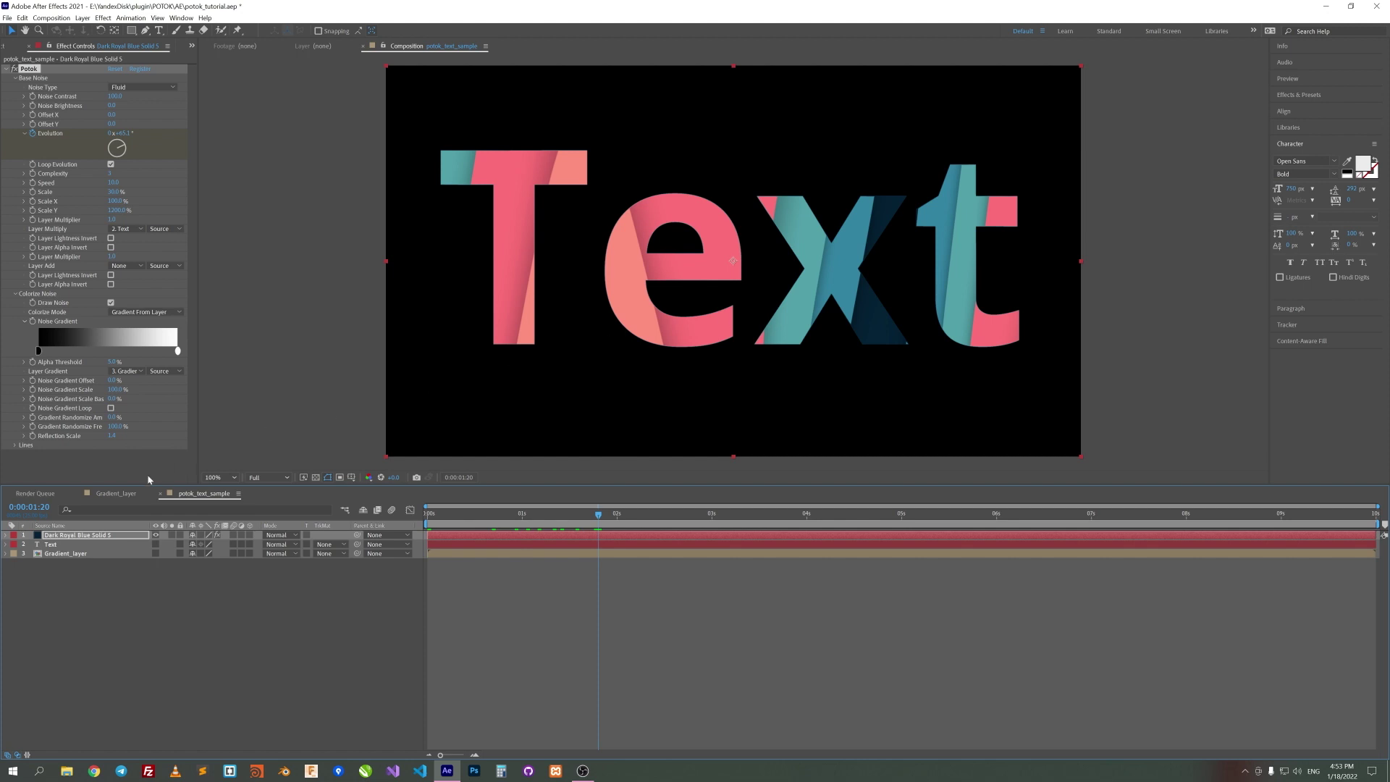
# Step: Give the Text layer a Fast Box Blur with radius 5 and 9 iterations
pyautogui.click(100, 546)
pyautogui.rightClick(91, 160)
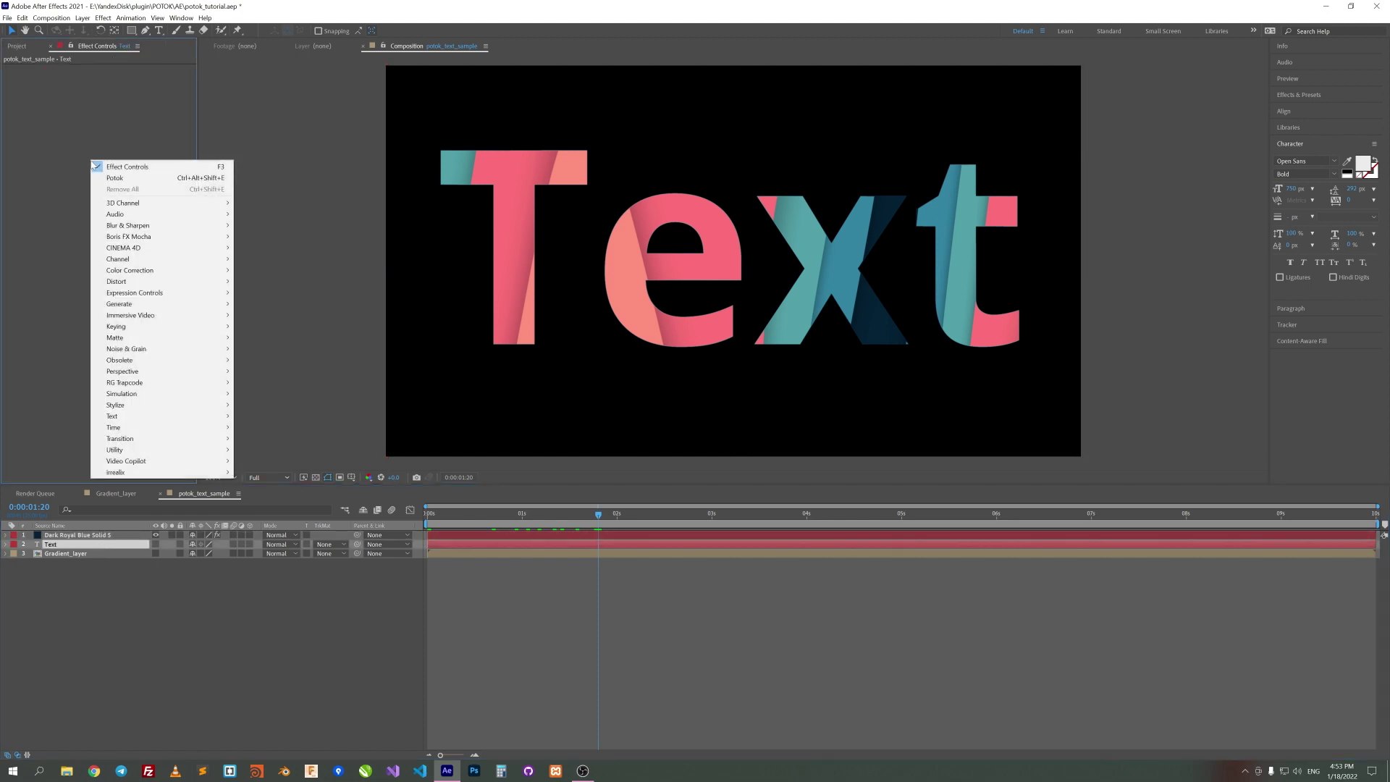
pyautogui.moveTo(124, 231)
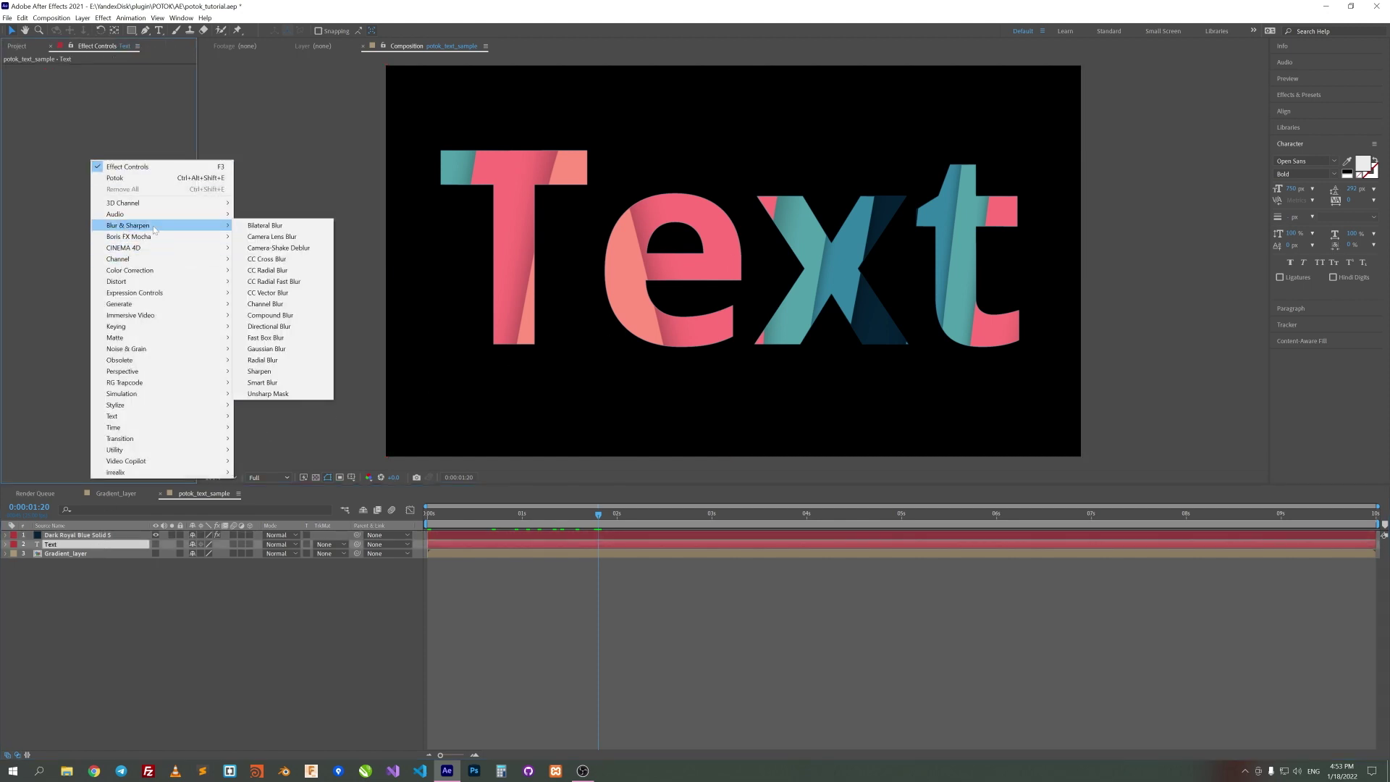
pyautogui.click(267, 337)
pyautogui.click(112, 77)
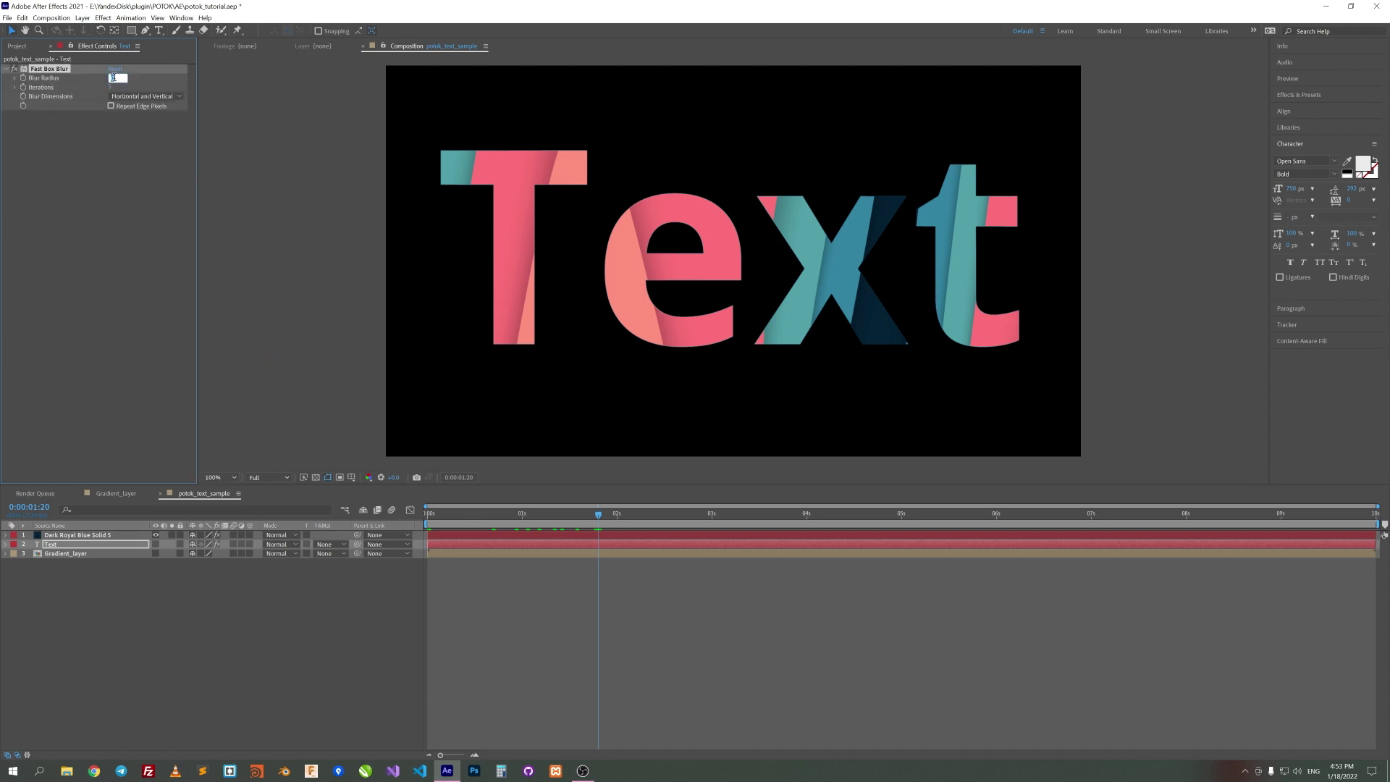
pyautogui.write('5')
pyautogui.click(115, 188)
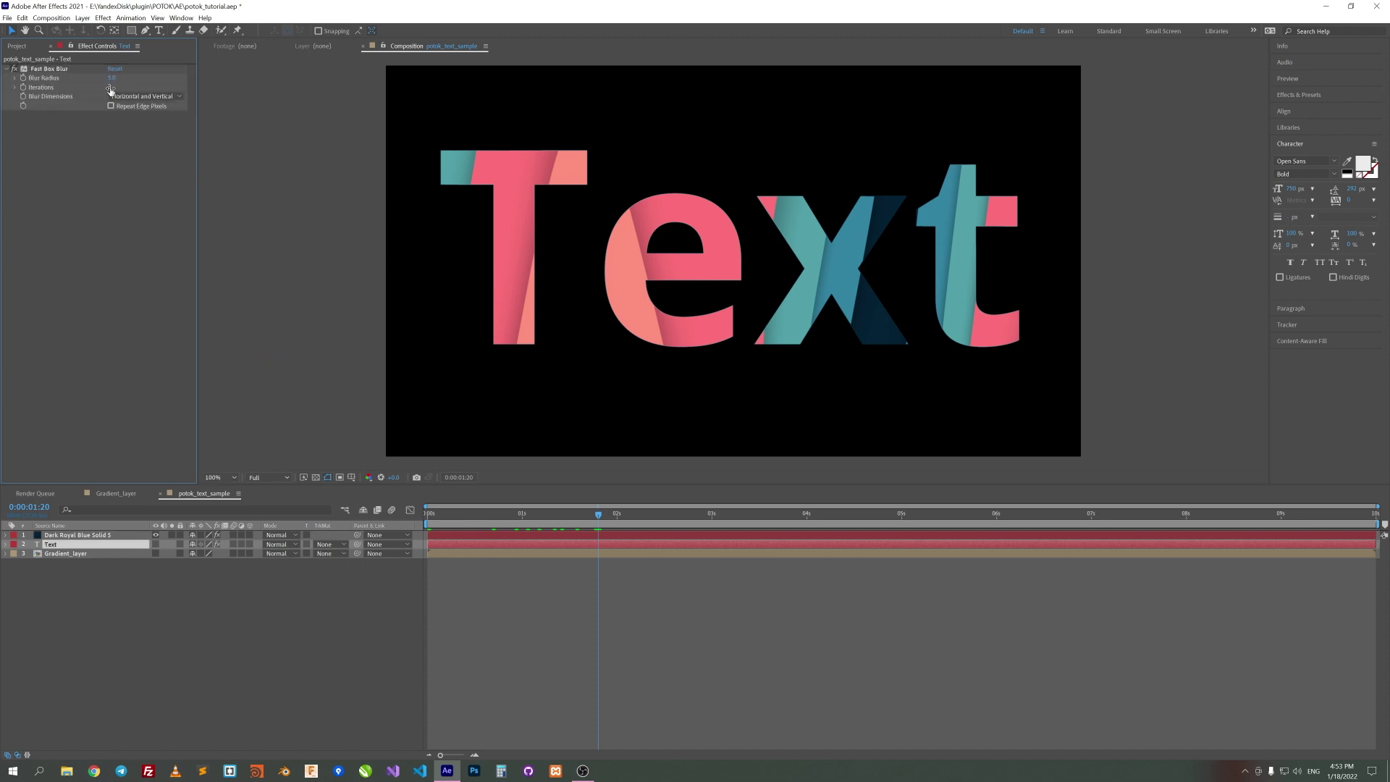
pyautogui.click(111, 88)
pyautogui.press('Return')
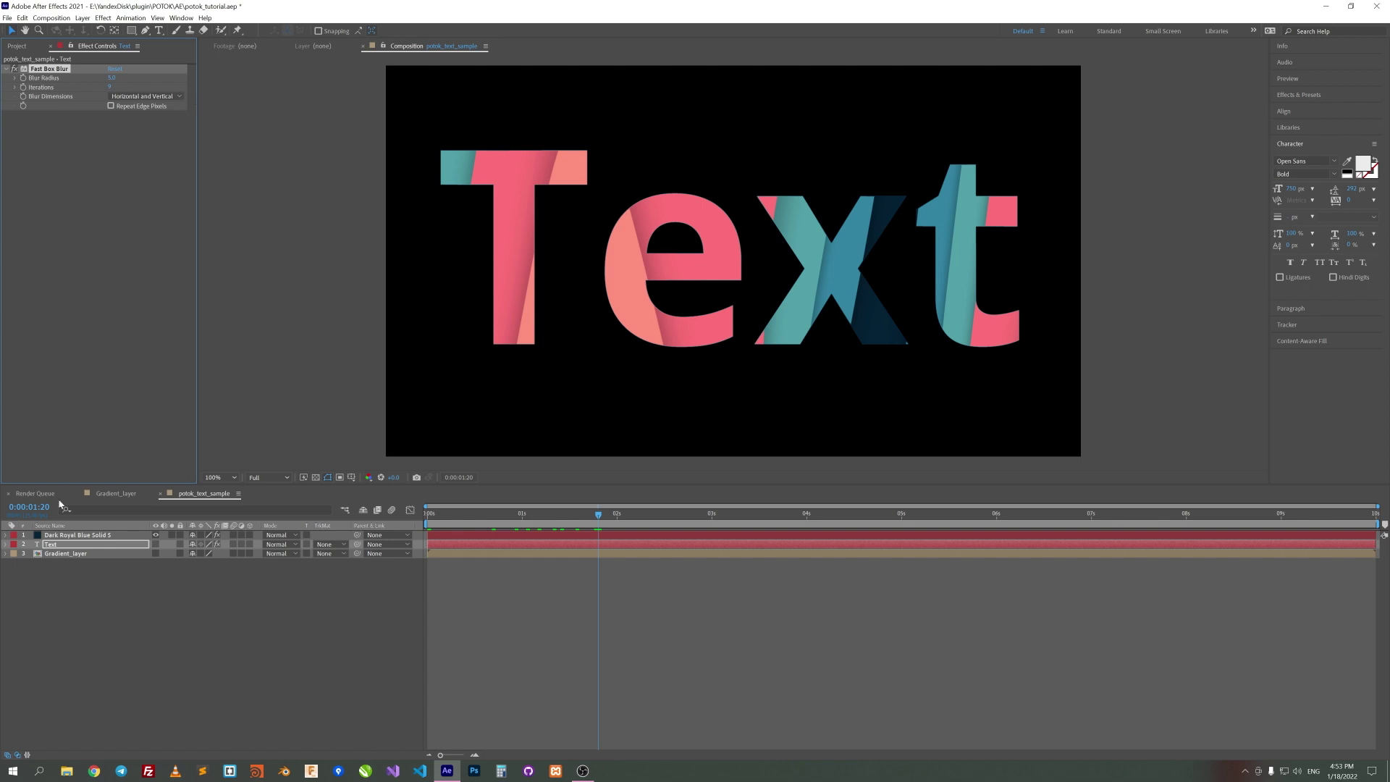
pyautogui.click(89, 535)
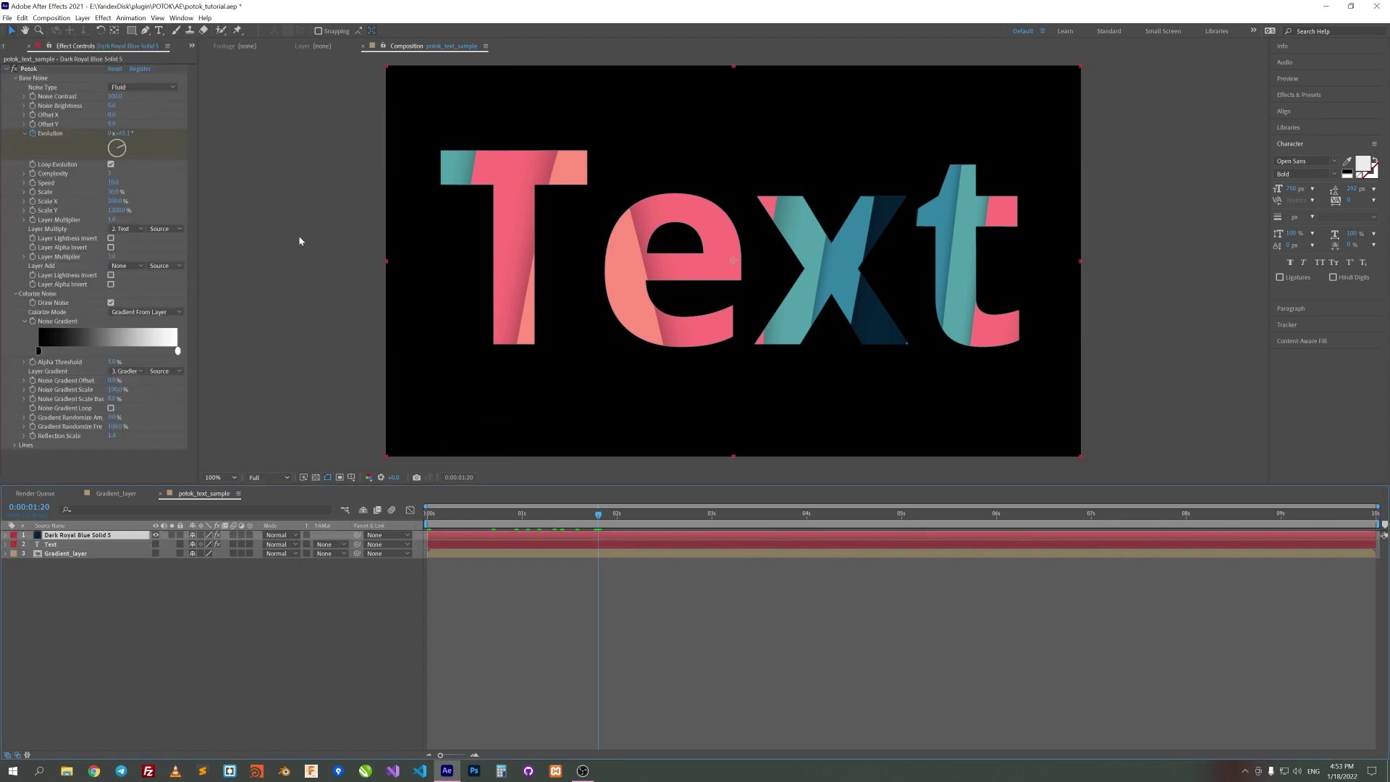
# Step: Set Potok's Layer Multiply source to Effects & Masks, Alpha Threshold 60% and Noise Gradient Offset about 5%
pyautogui.click(161, 228)
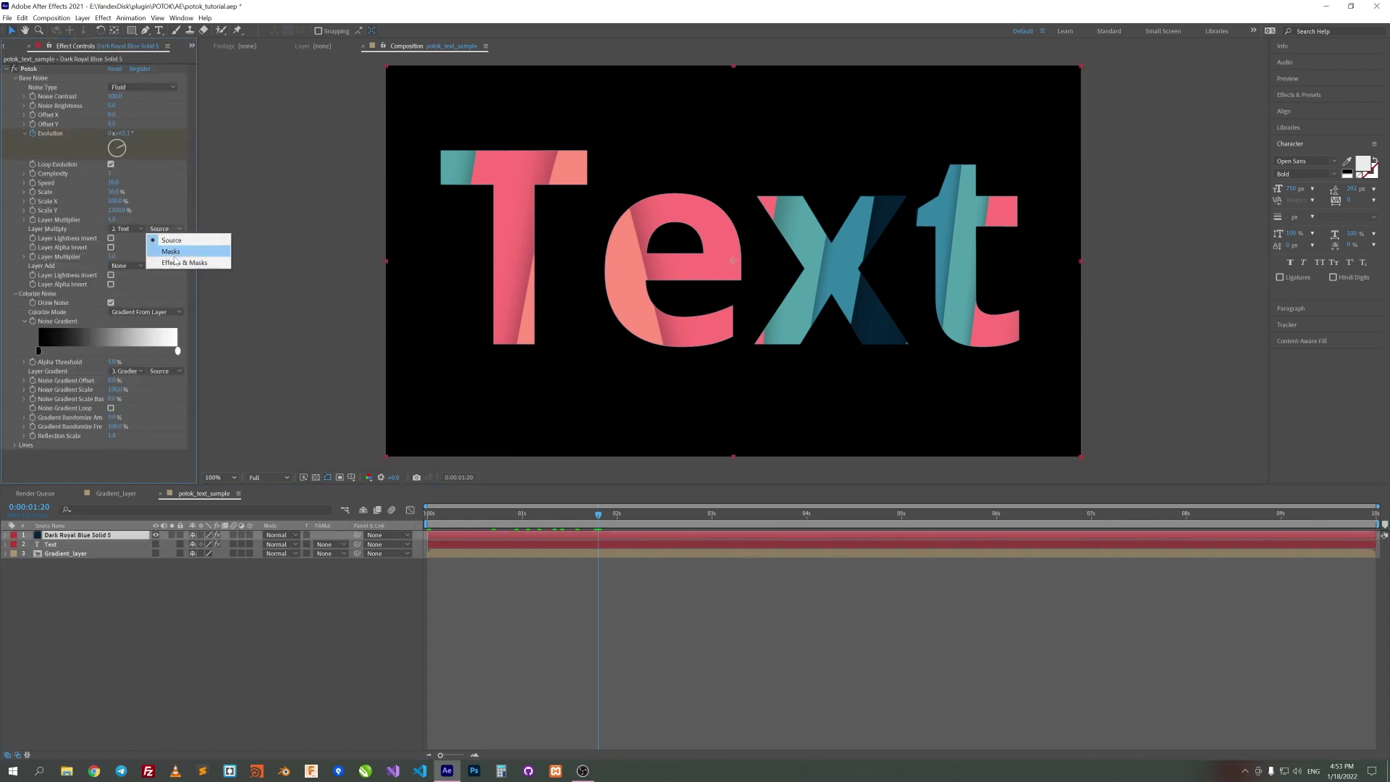
pyautogui.click(174, 259)
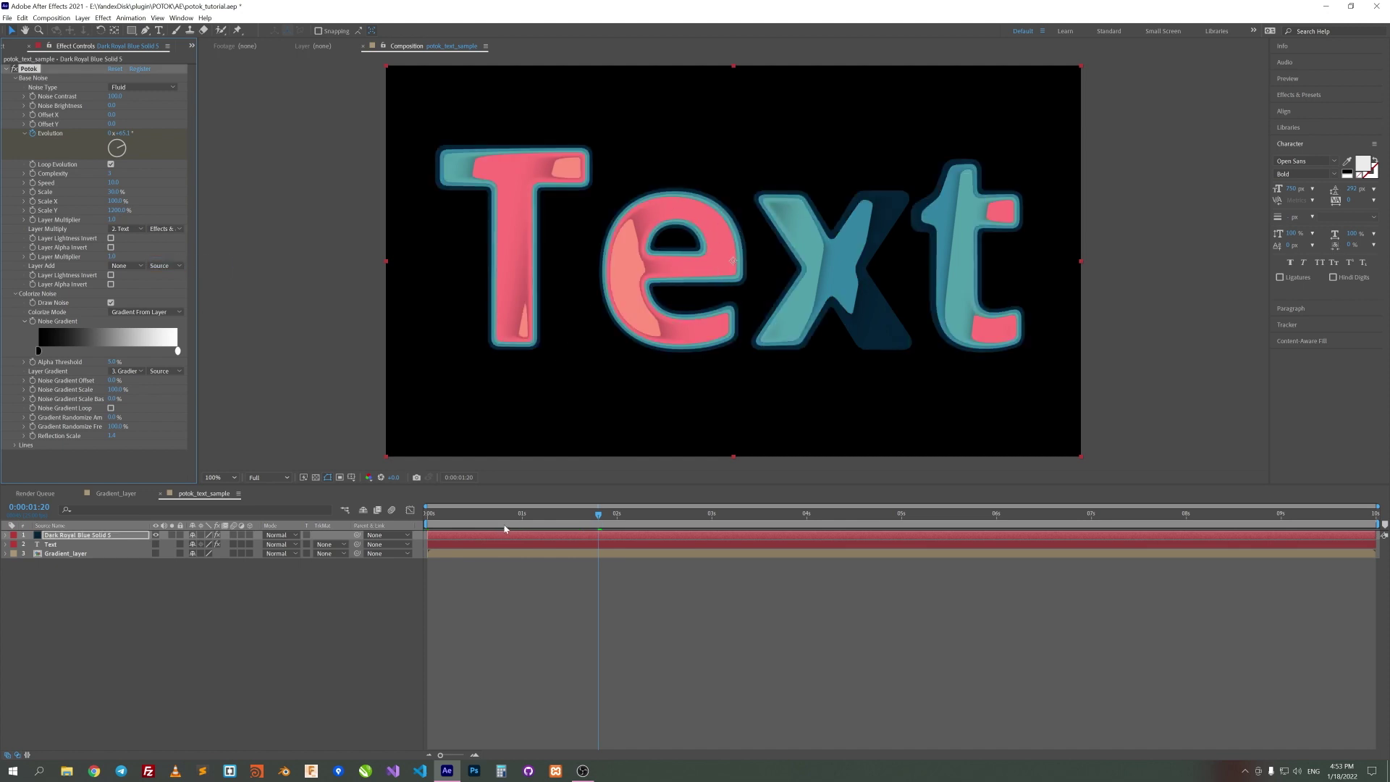
pyautogui.moveTo(504, 524); pyautogui.dragTo(647, 523)
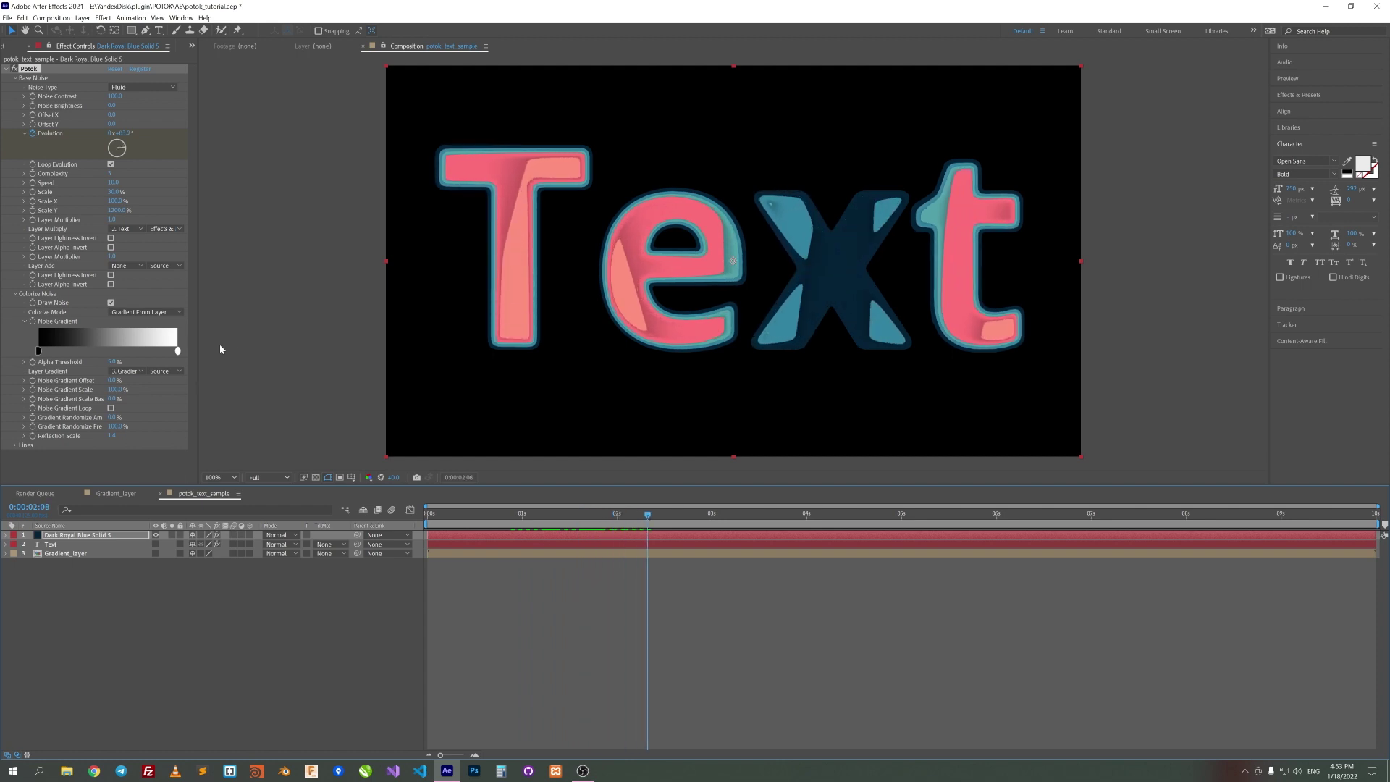
pyautogui.moveTo(110, 365); pyautogui.dragTo(138, 363)
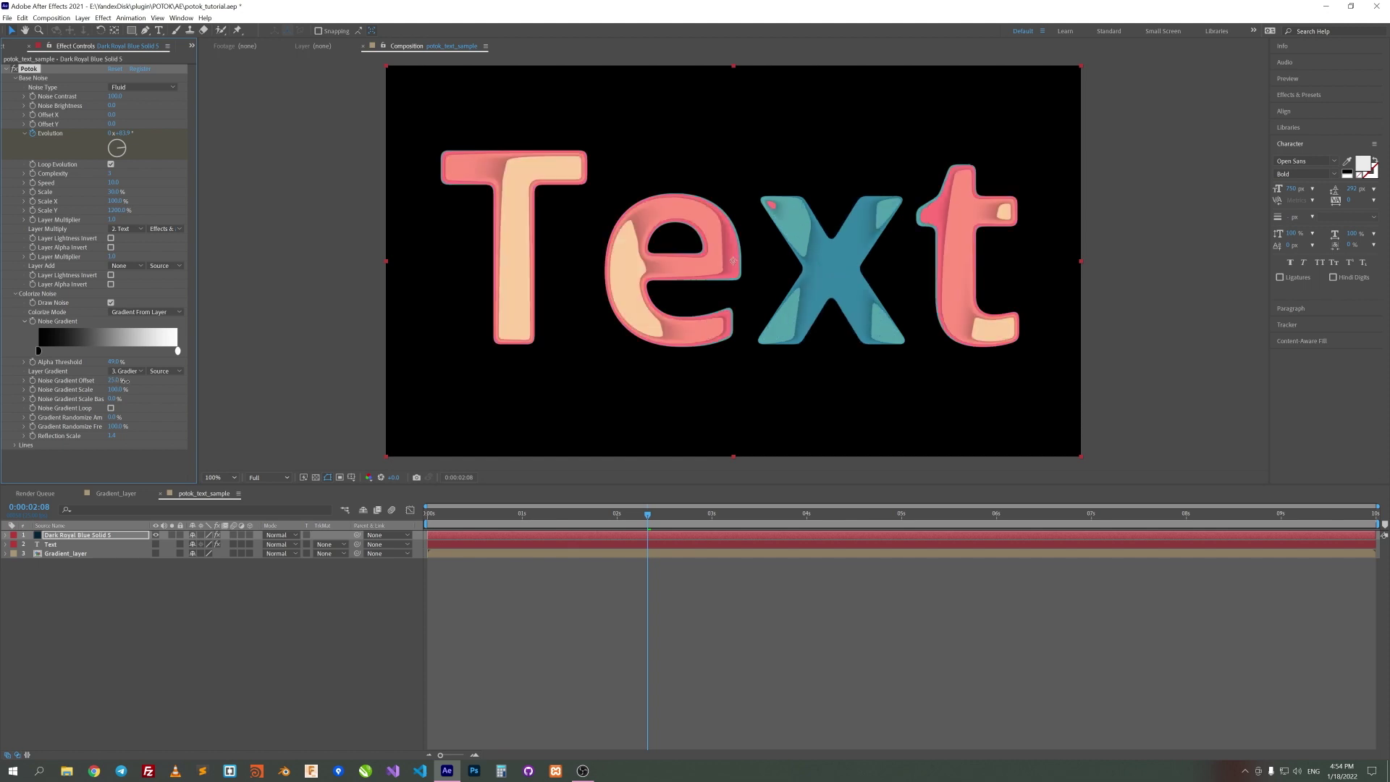
pyautogui.moveTo(123, 381); pyautogui.dragTo(108, 388)
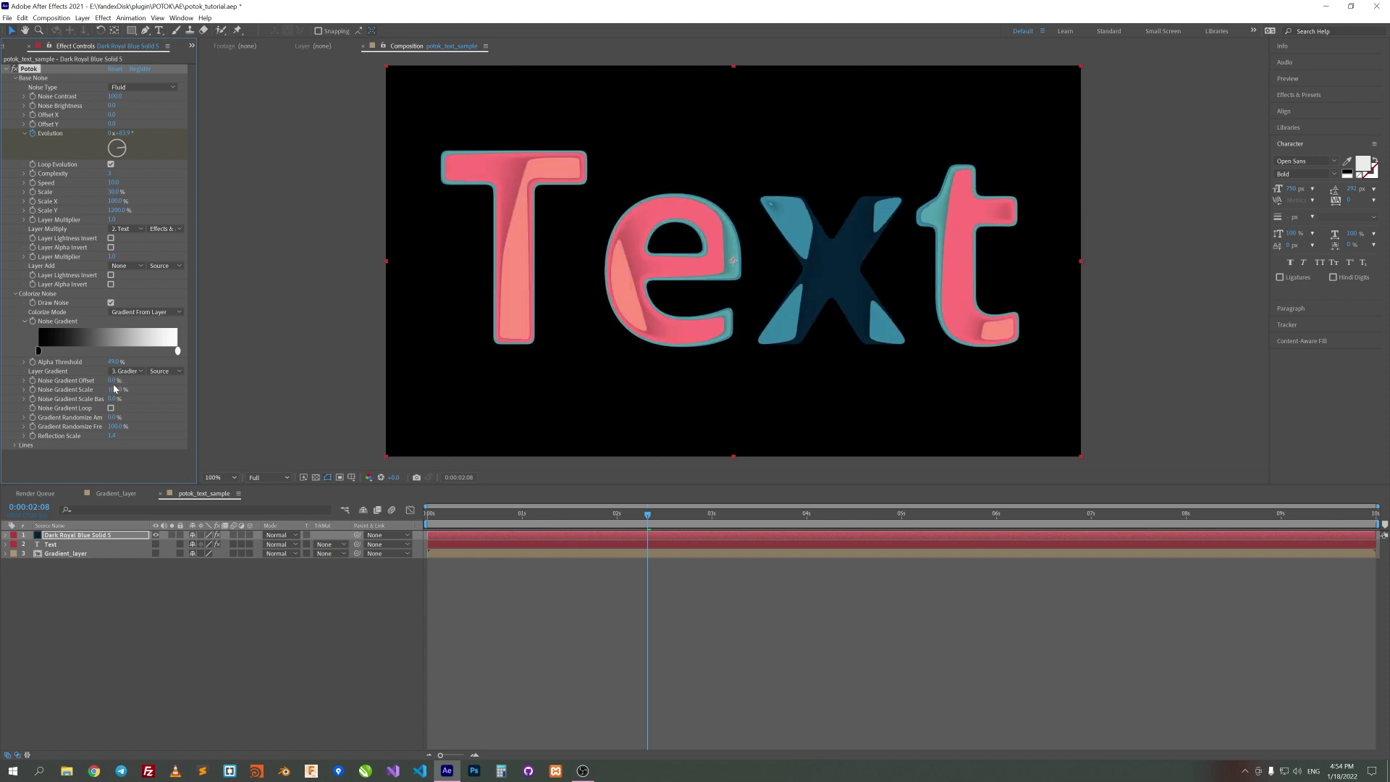
# Step: Enable Noise Gradient Loop, set Noise Gradient Offset to 0% and Gradient Randomize Amount to about 99%
pyautogui.click(110, 409)
pyautogui.moveTo(115, 380); pyautogui.dragTo(154, 374)
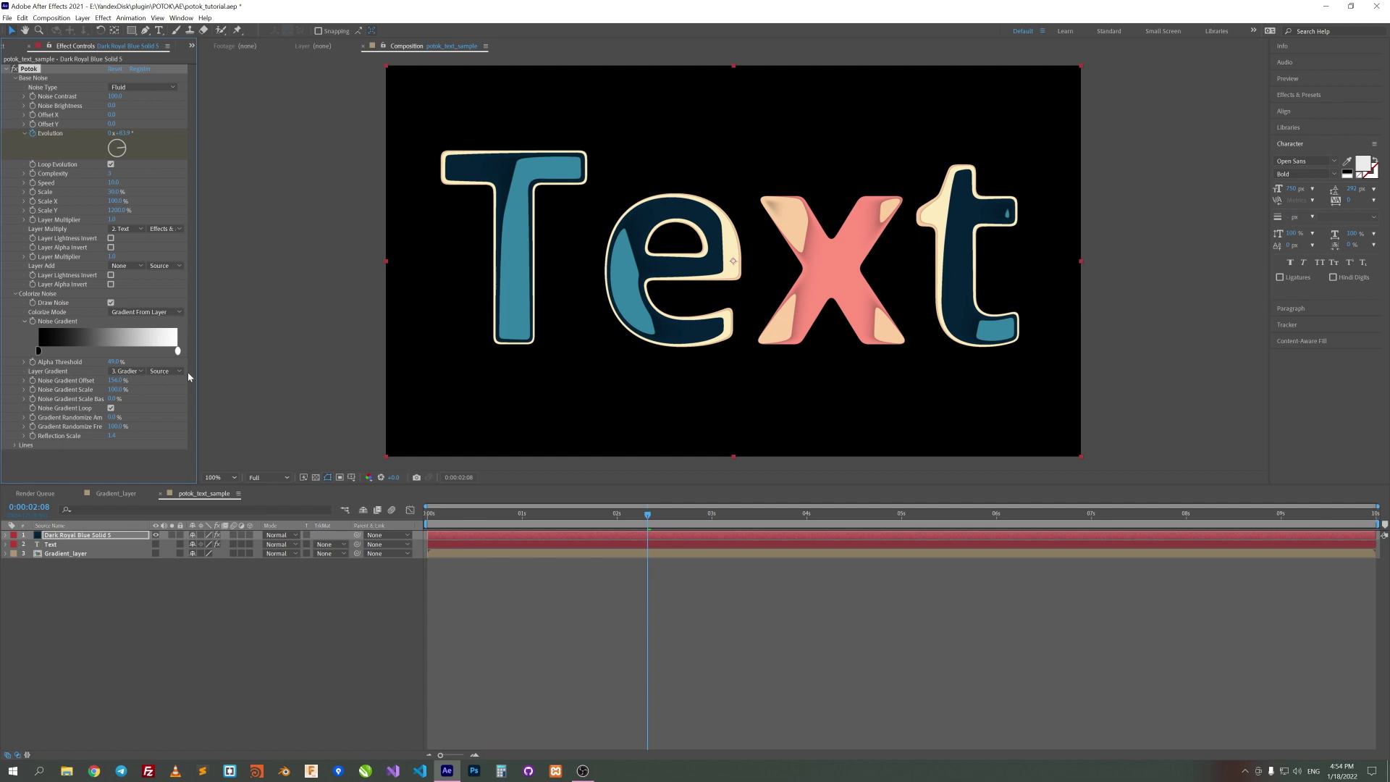
pyautogui.click(115, 380)
pyautogui.write('0')
pyautogui.press('Return')
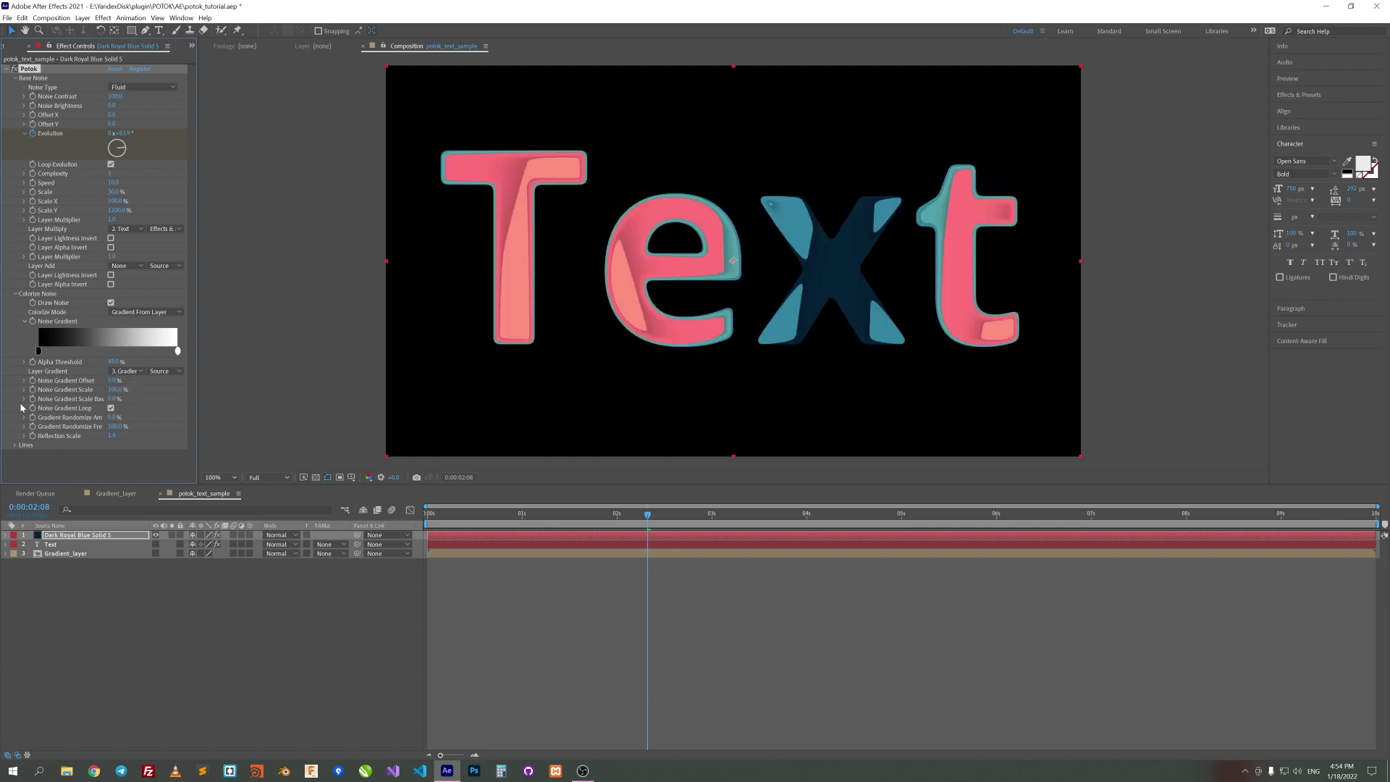
pyautogui.moveTo(111, 419)
pyautogui.mouseDown()
pyautogui.moveTo(173, 424)
pyautogui.moveTo(108, 418)
pyautogui.mouseUp()
# Step: Switch Potok's Colorize Mode to Refraction From Layer with Reflection Scale 1.4, keeping the gradient loop on
pyautogui.click(116, 314)
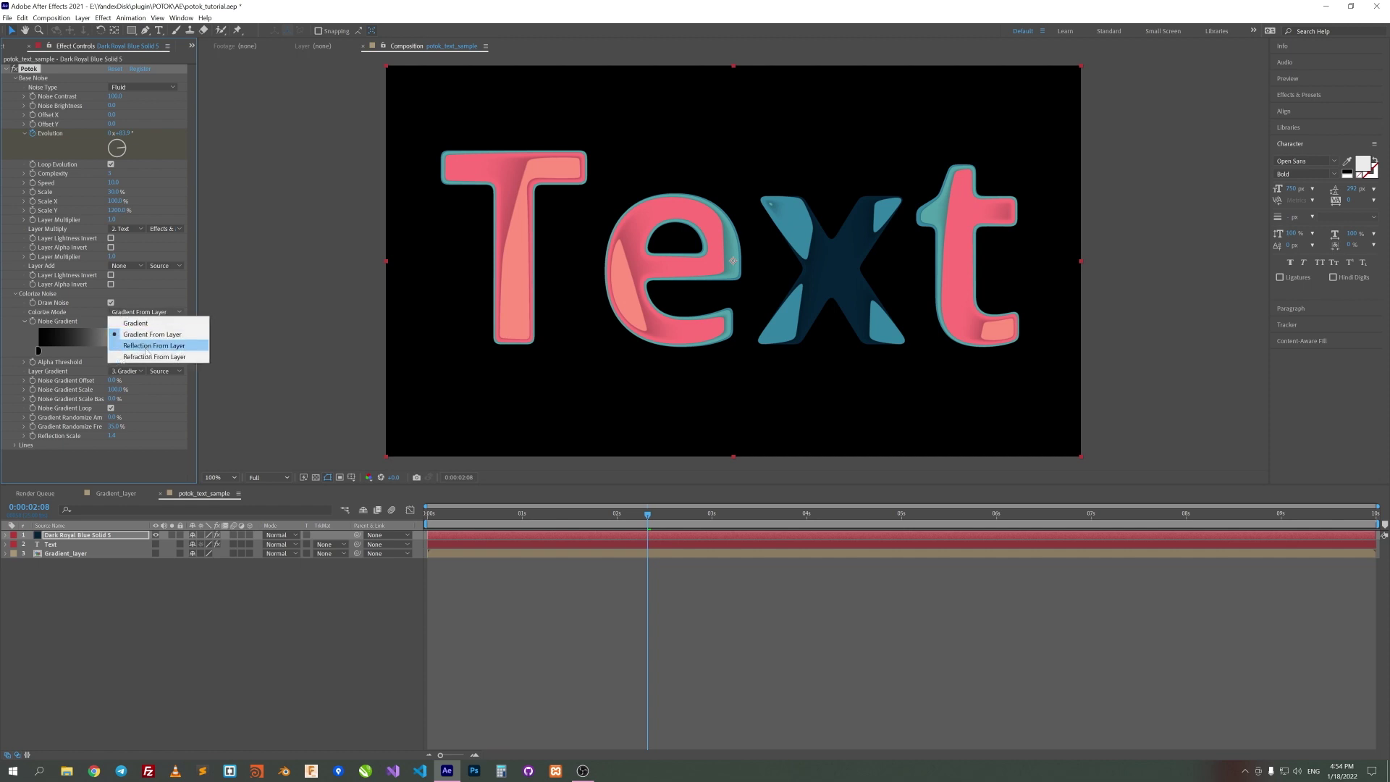
pyautogui.click(144, 355)
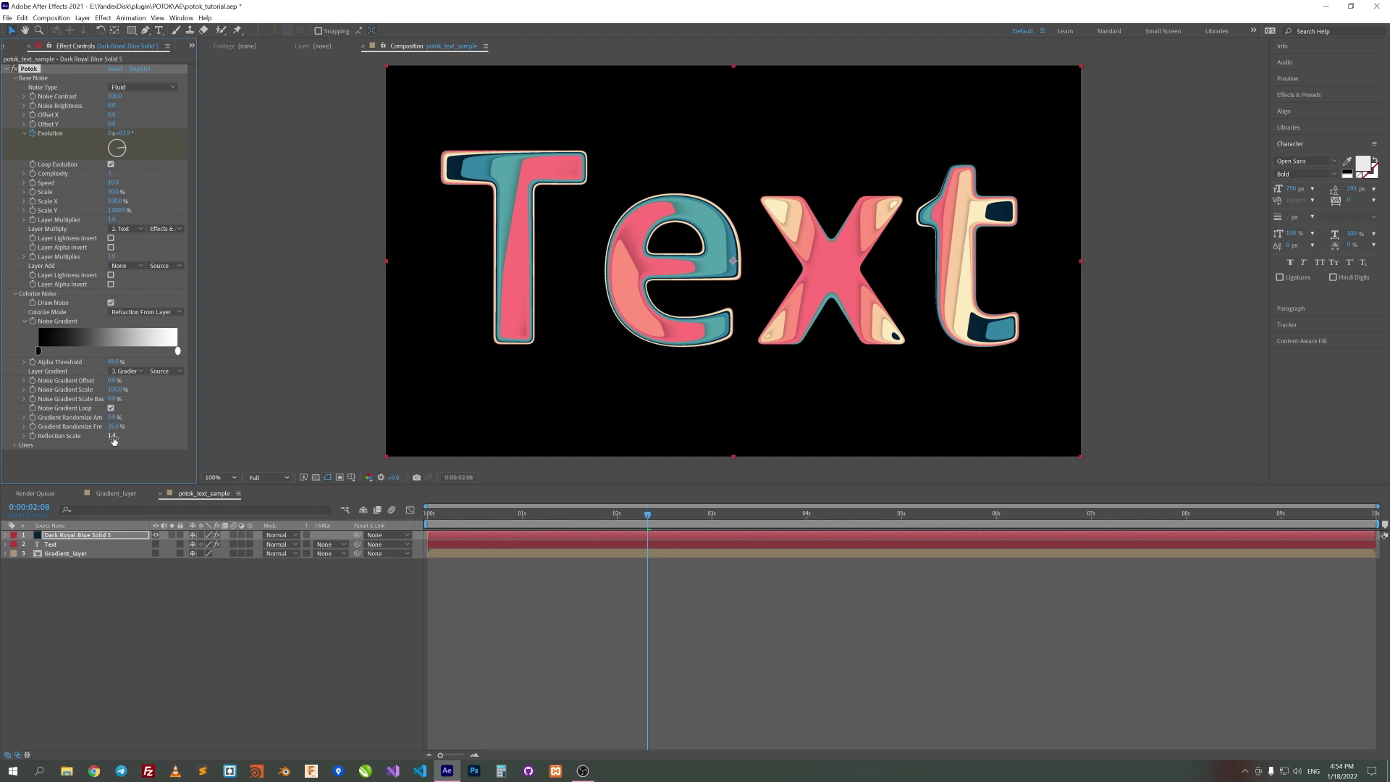
pyautogui.moveTo(113, 436)
pyautogui.mouseDown()
pyautogui.moveTo(92, 445)
pyautogui.moveTo(118, 437)
pyautogui.mouseUp()
pyautogui.click(111, 409)
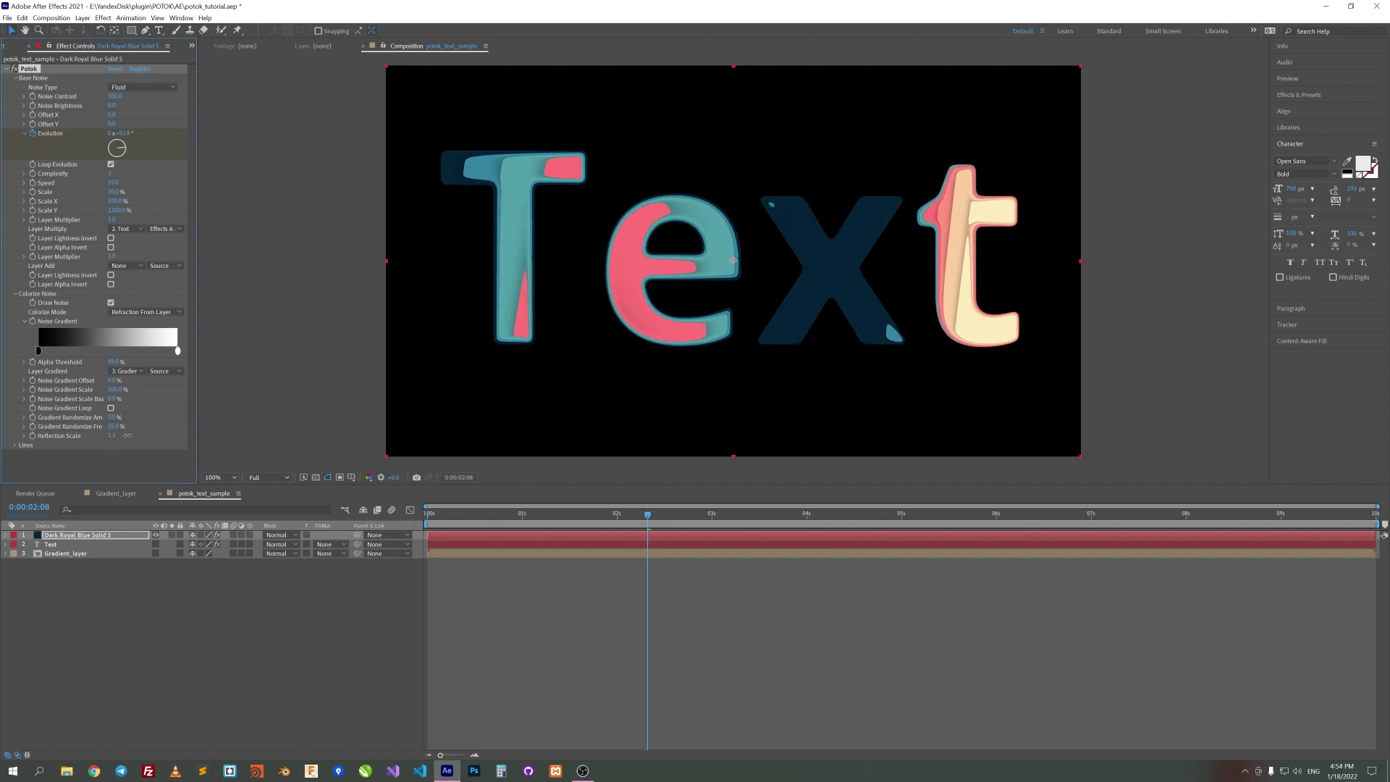
pyautogui.click(111, 408)
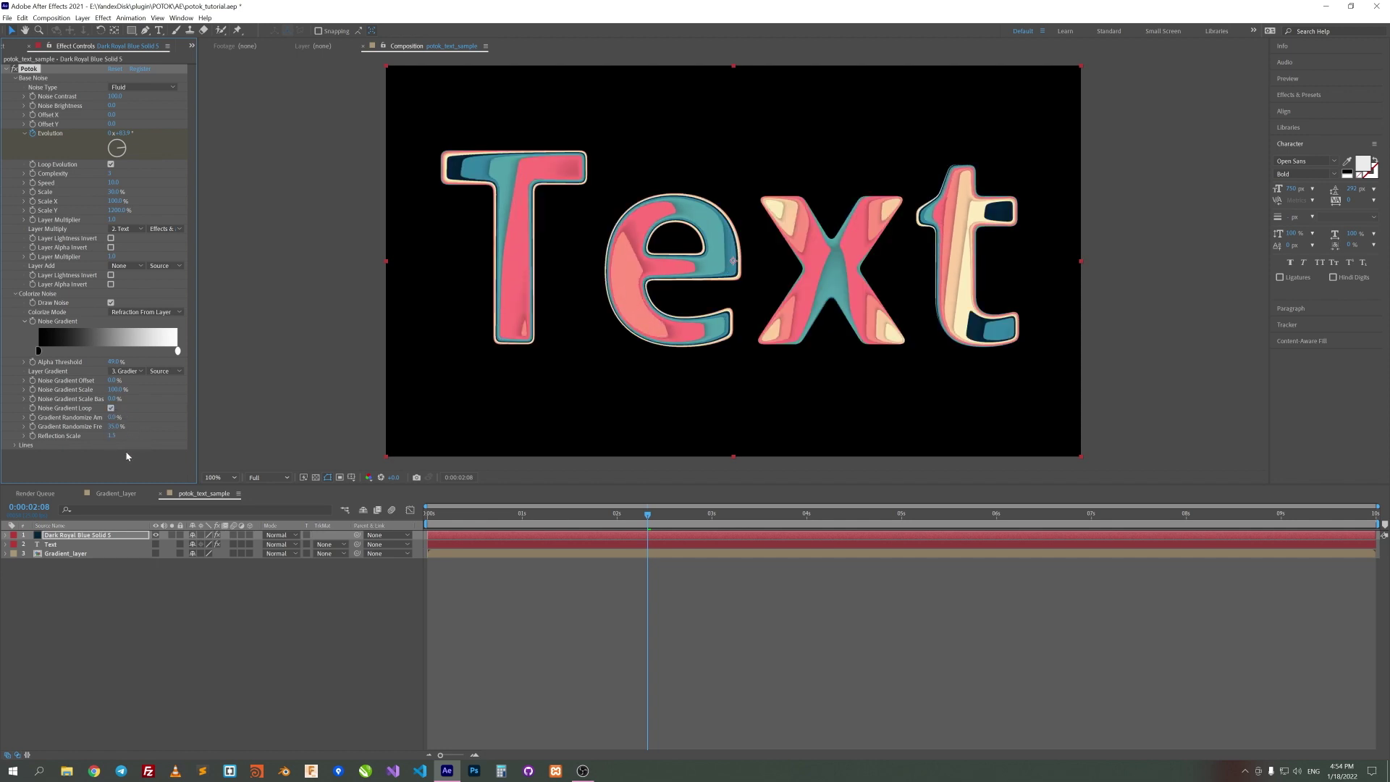
pyautogui.moveTo(114, 439); pyautogui.dragTo(111, 440)
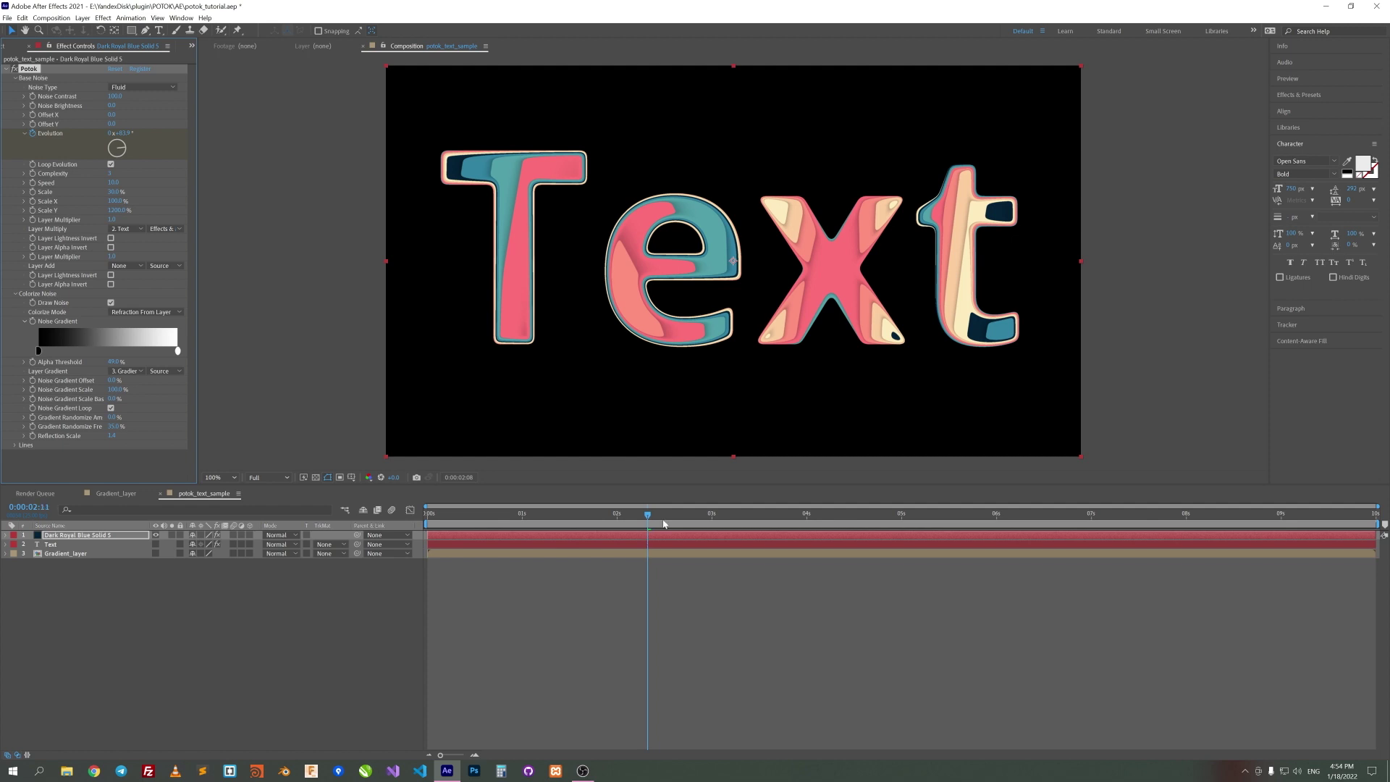
pyautogui.moveTo(664, 523); pyautogui.dragTo(755, 511)
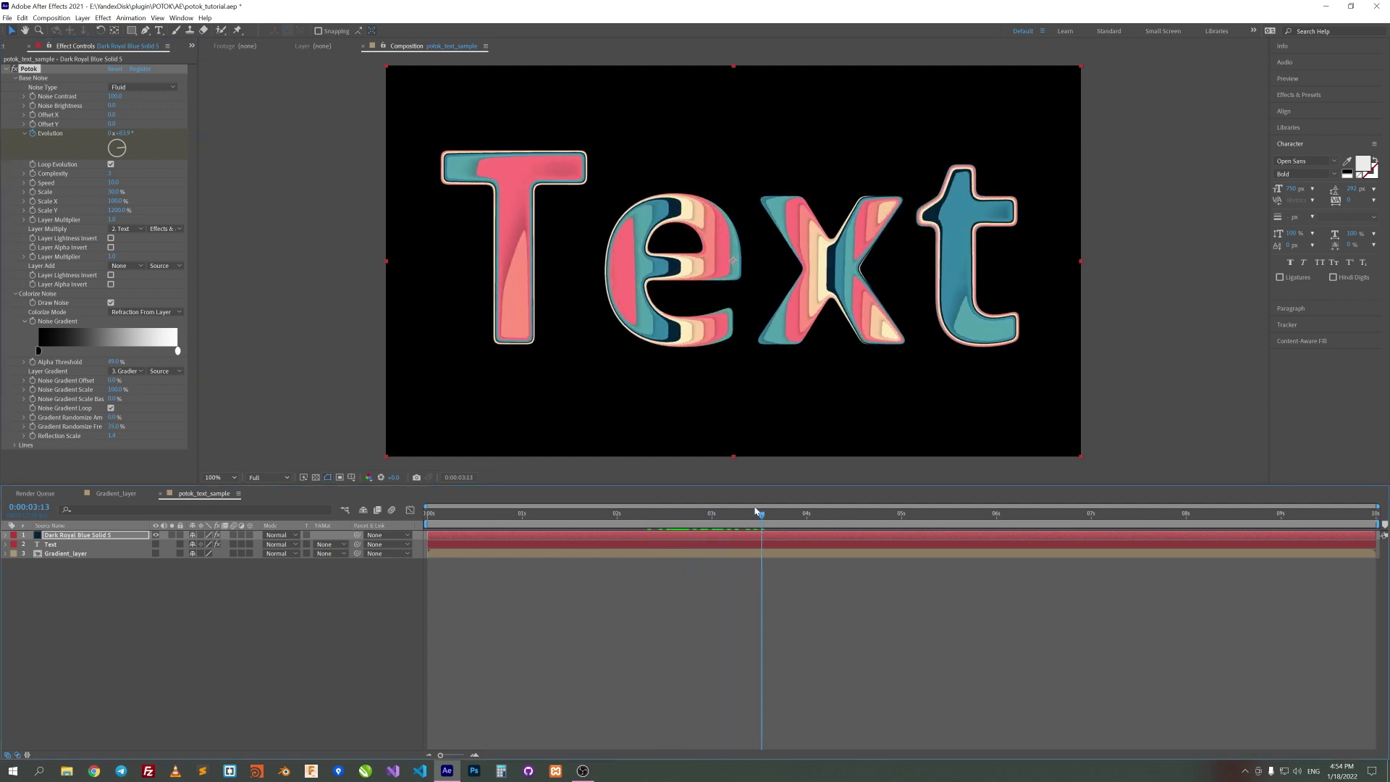
pyautogui.click(140, 314)
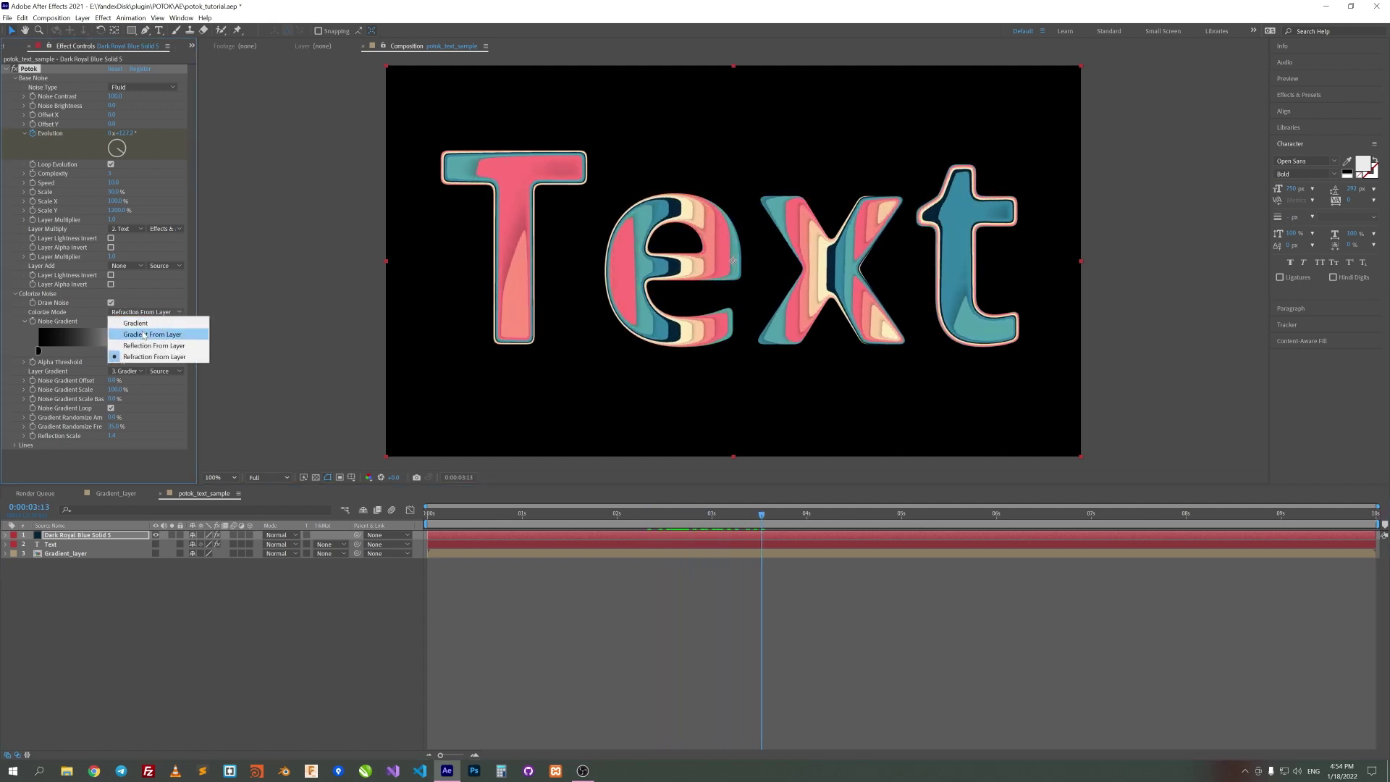
# Step: Revert to Gradient From Layer and keyframe Noise Brightness at -100 on the first frame
pyautogui.click(137, 333)
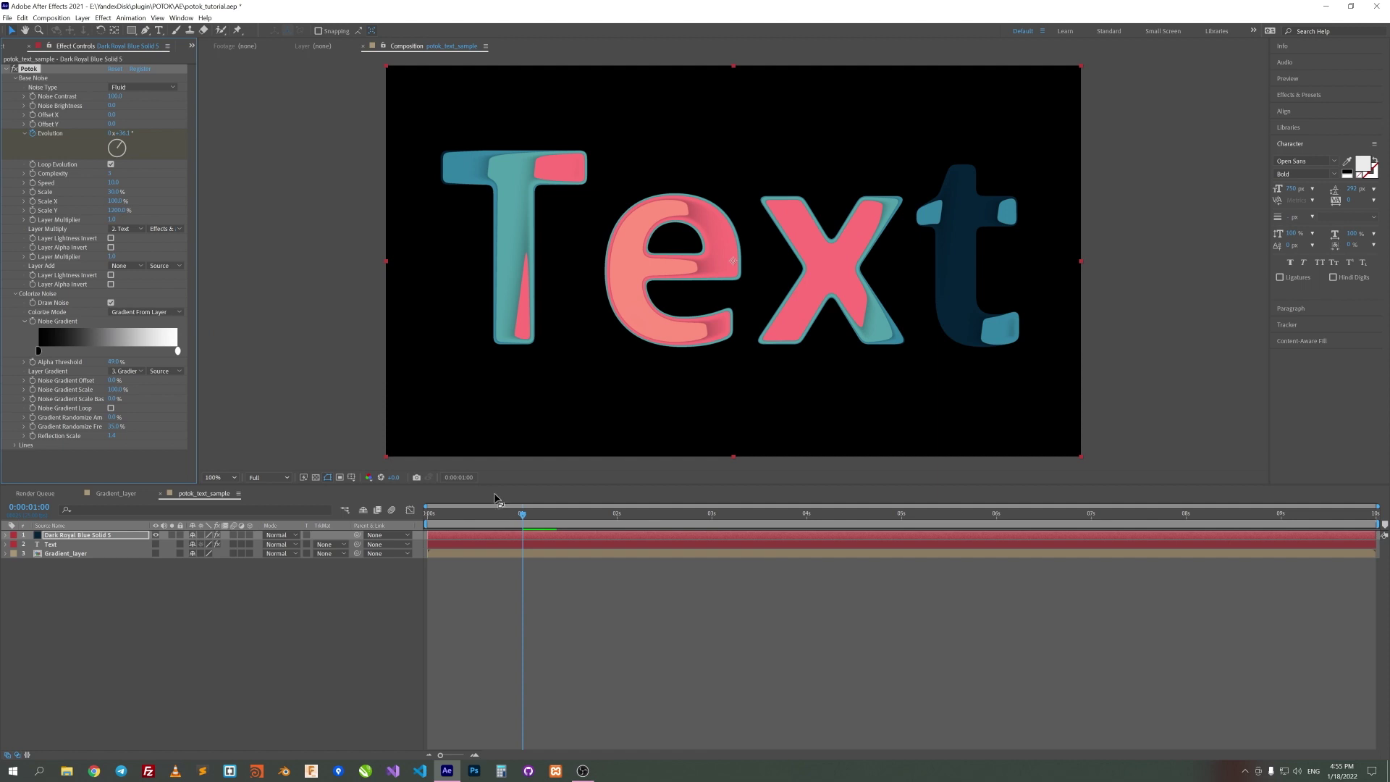
pyautogui.click(519, 519)
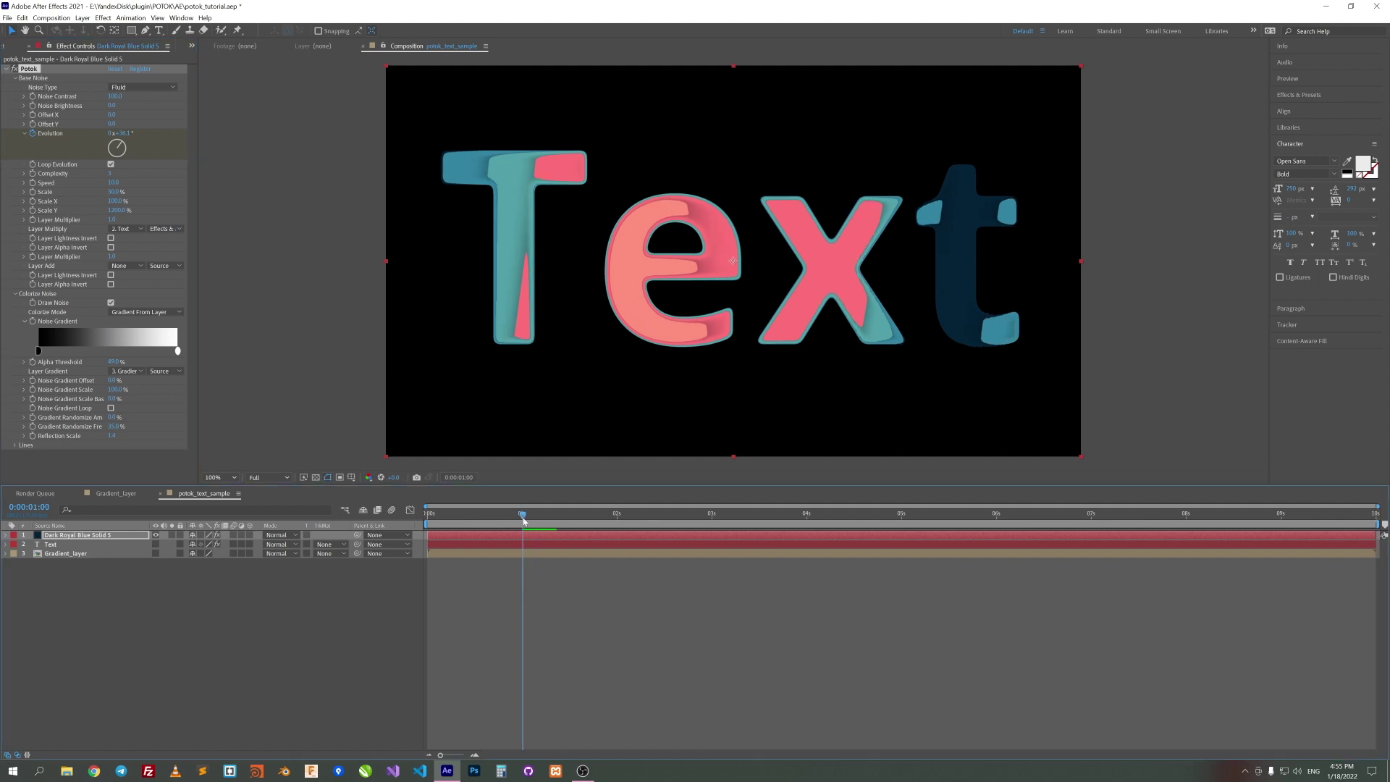
pyautogui.click(34, 107)
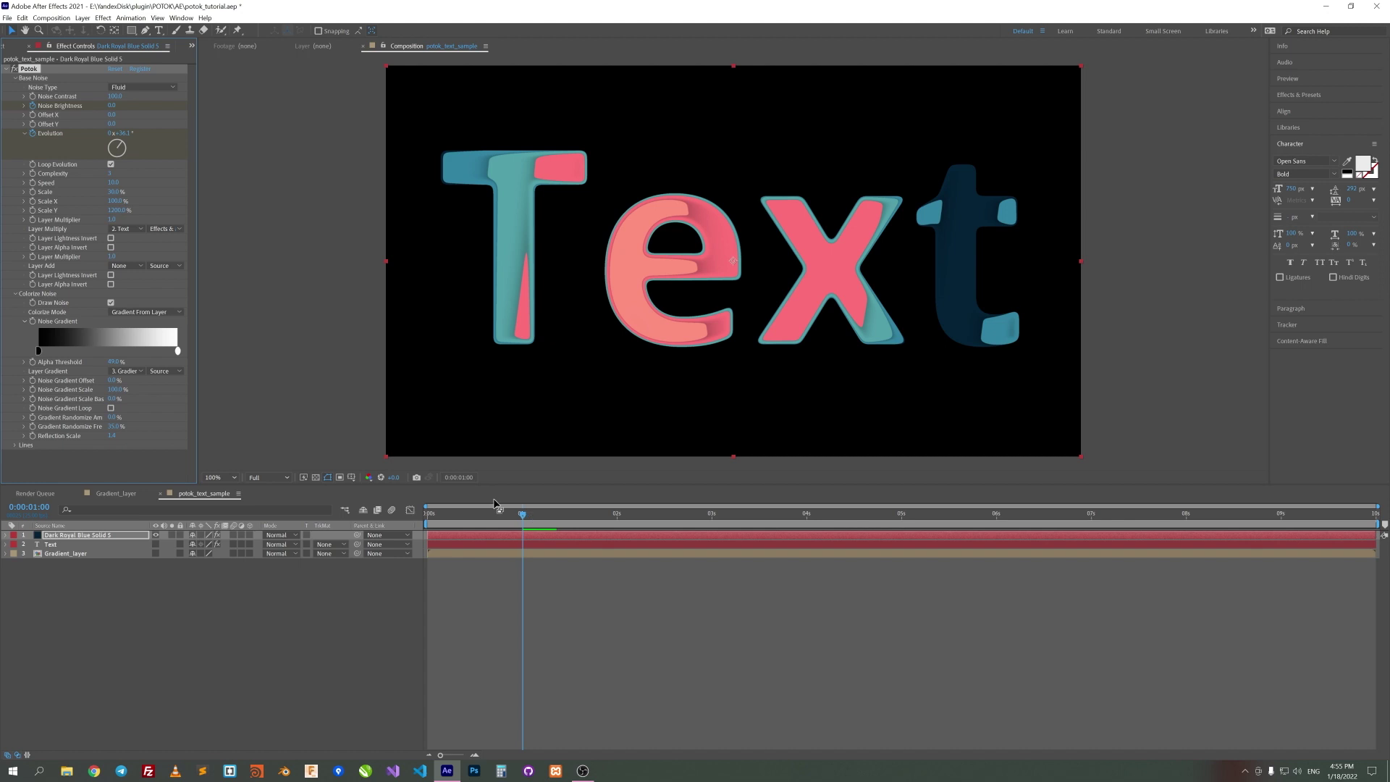
pyautogui.press('Home')
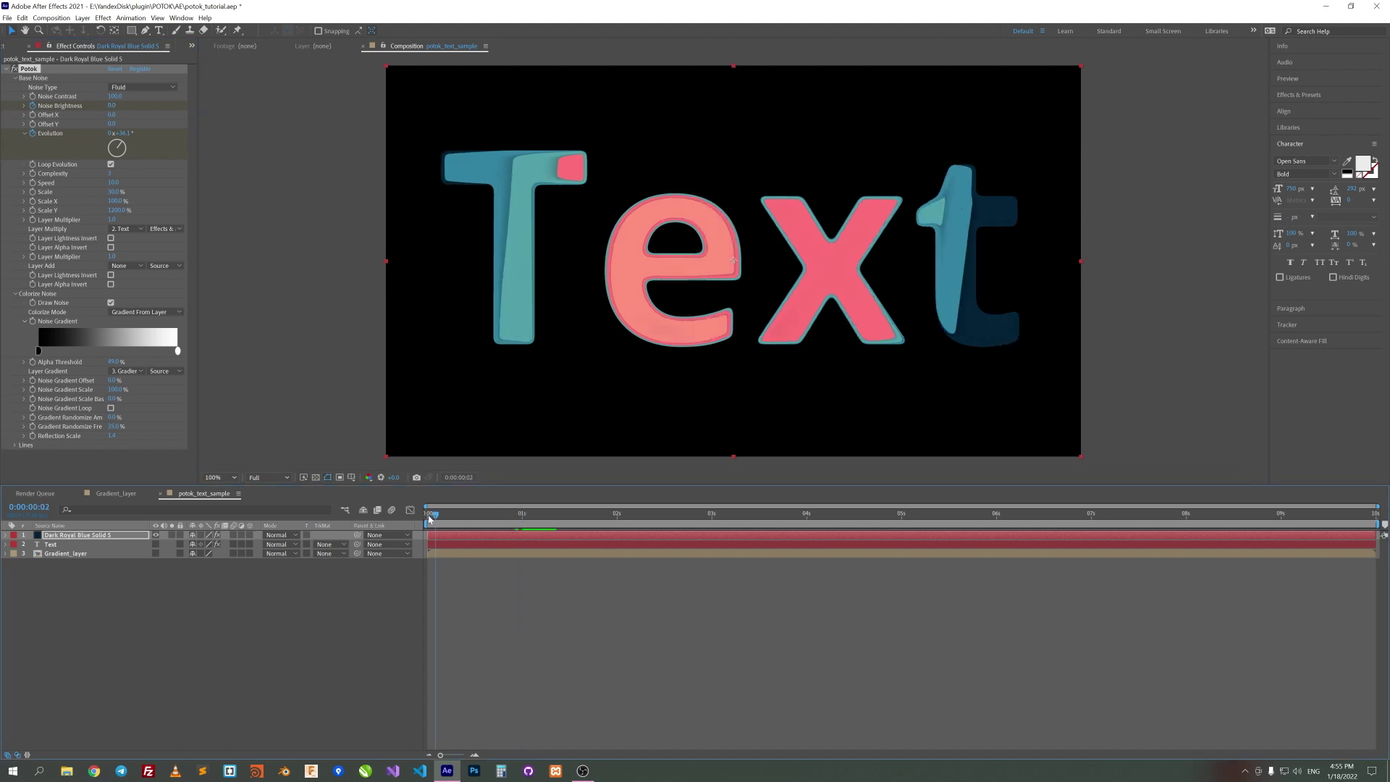
pyautogui.click(113, 106)
pyautogui.write('-100')
pyautogui.press('Return')
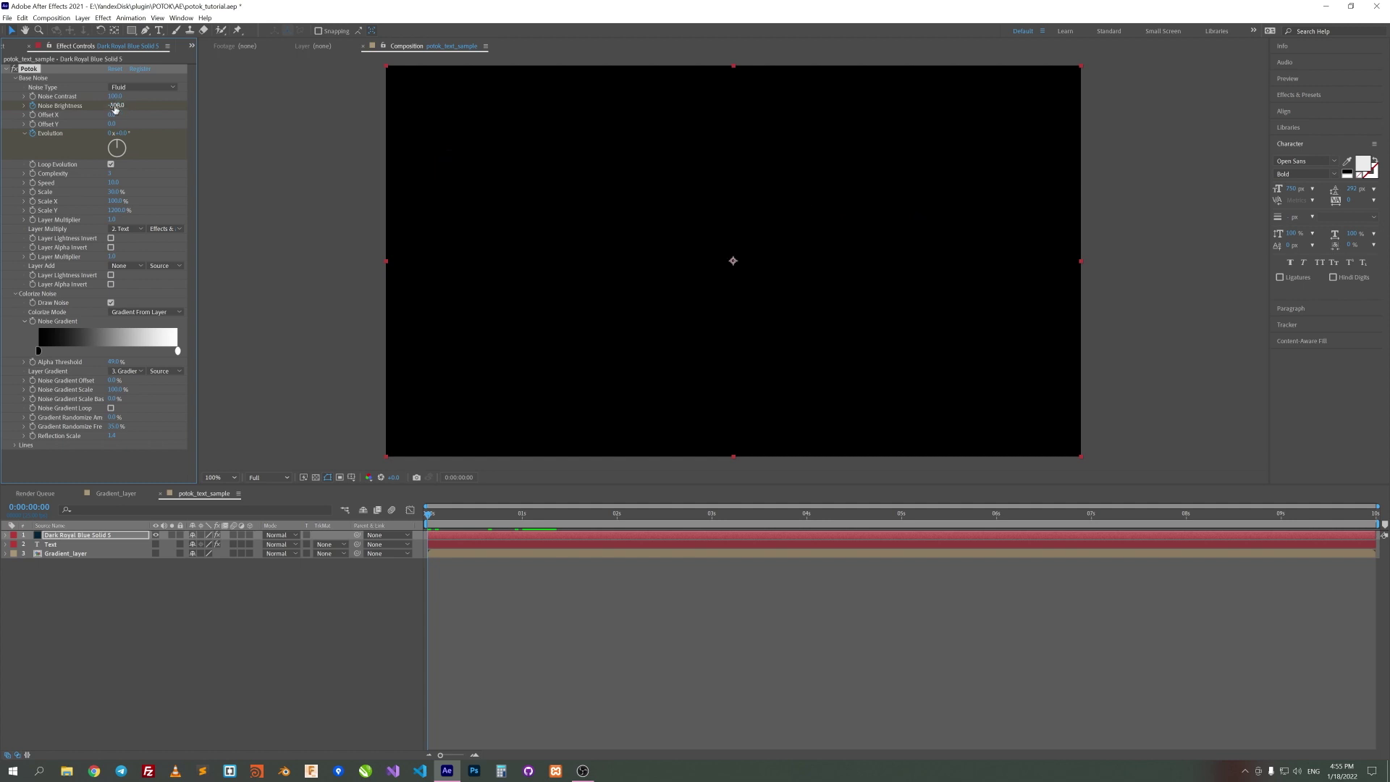
pyautogui.moveTo(430, 517); pyautogui.dragTo(607, 502)
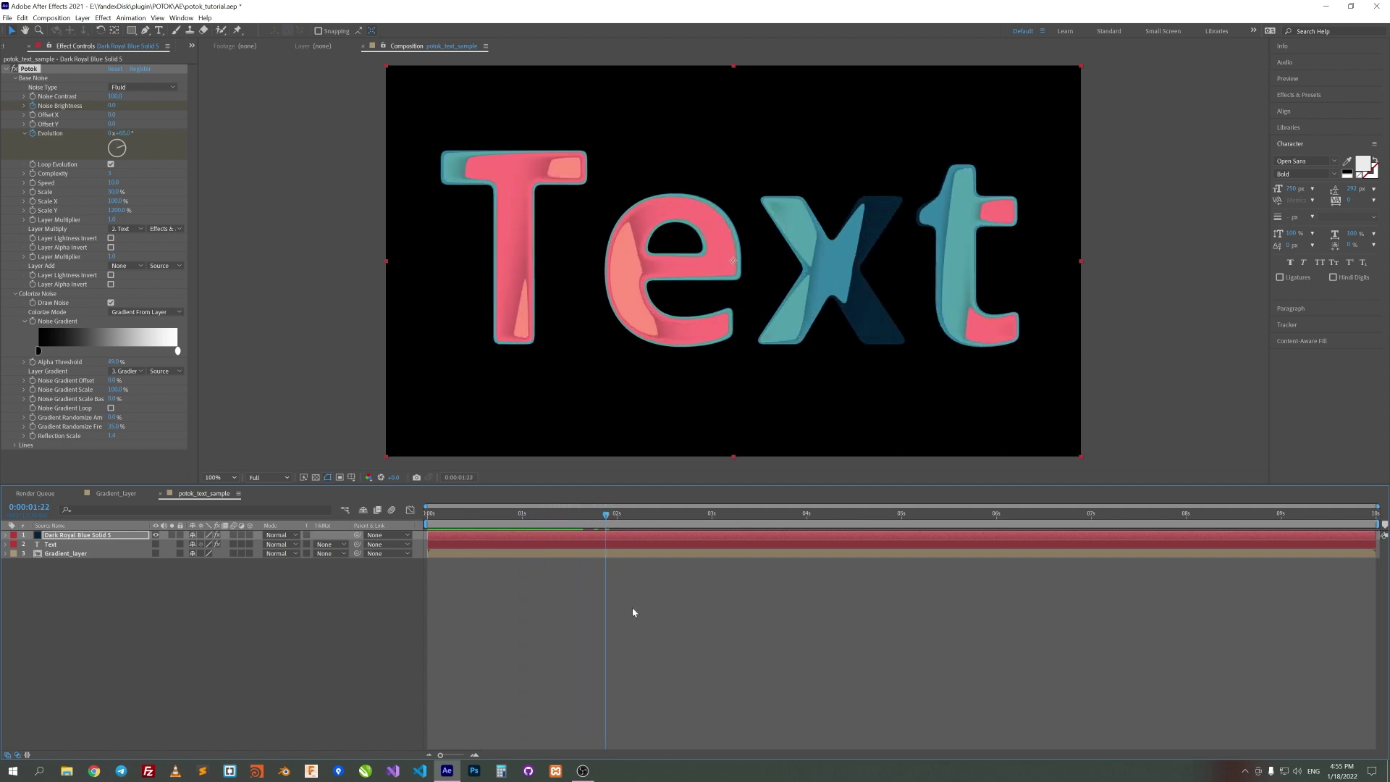
# Step: Add the gradient_5 composition from the grads folder as layer 4 and hide it
pyautogui.click(2, 48)
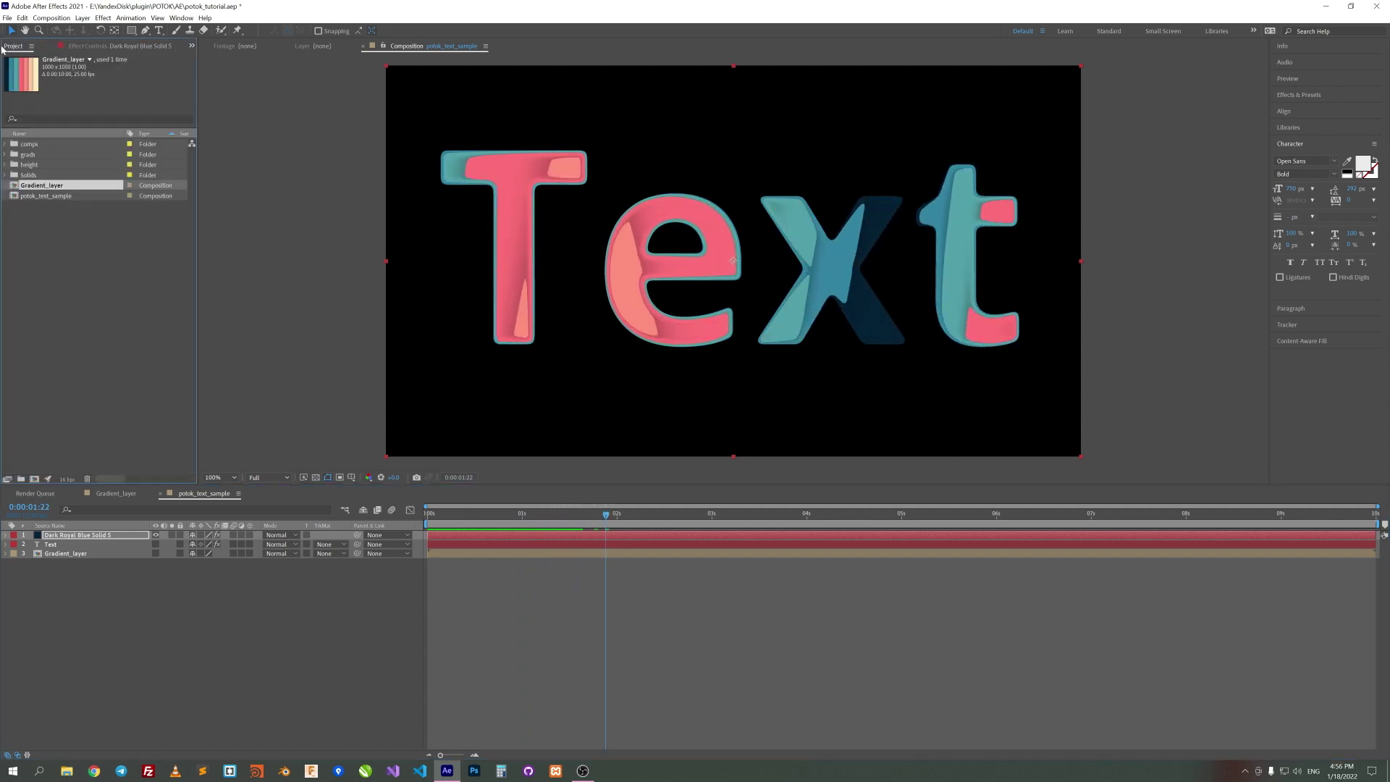
pyautogui.click(8, 155)
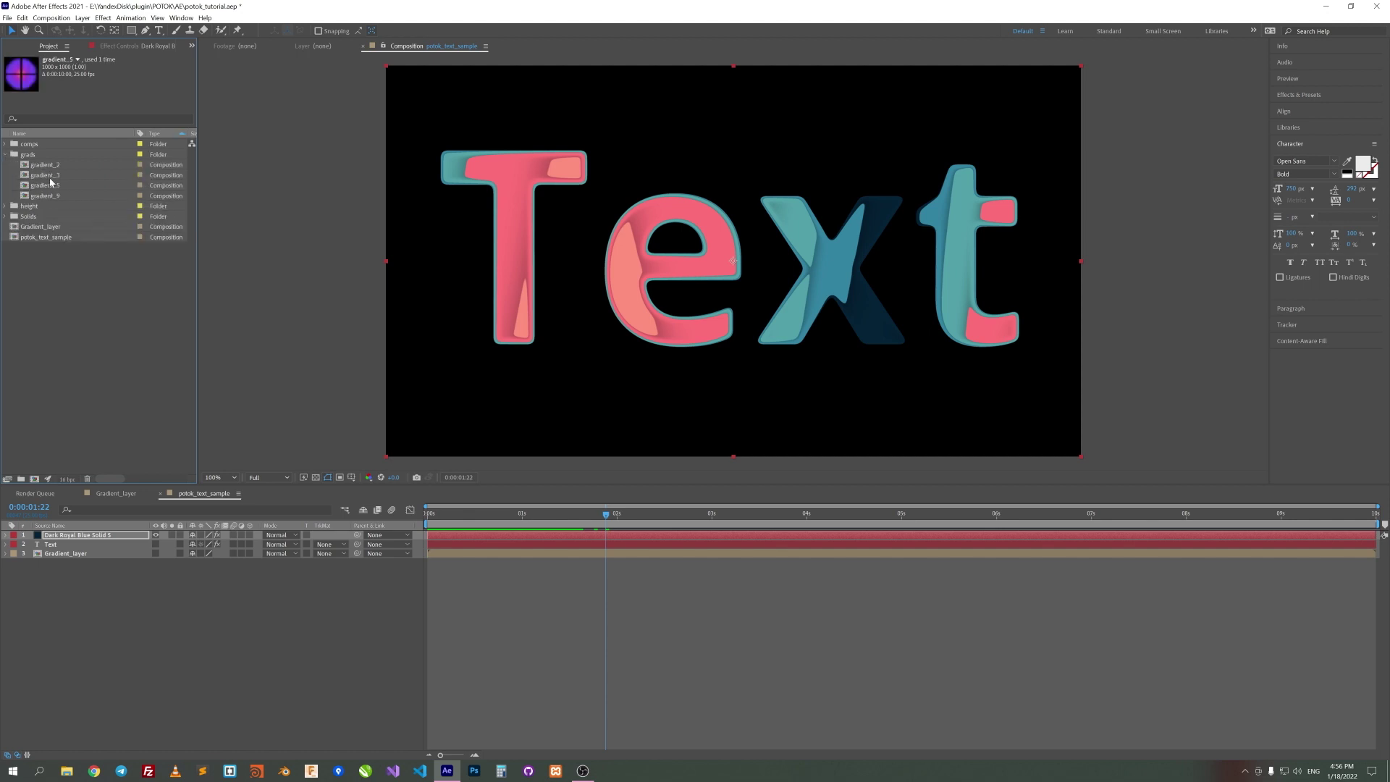
pyautogui.click(52, 186)
pyautogui.moveTo(41, 189); pyautogui.dragTo(162, 584)
pyautogui.click(172, 563)
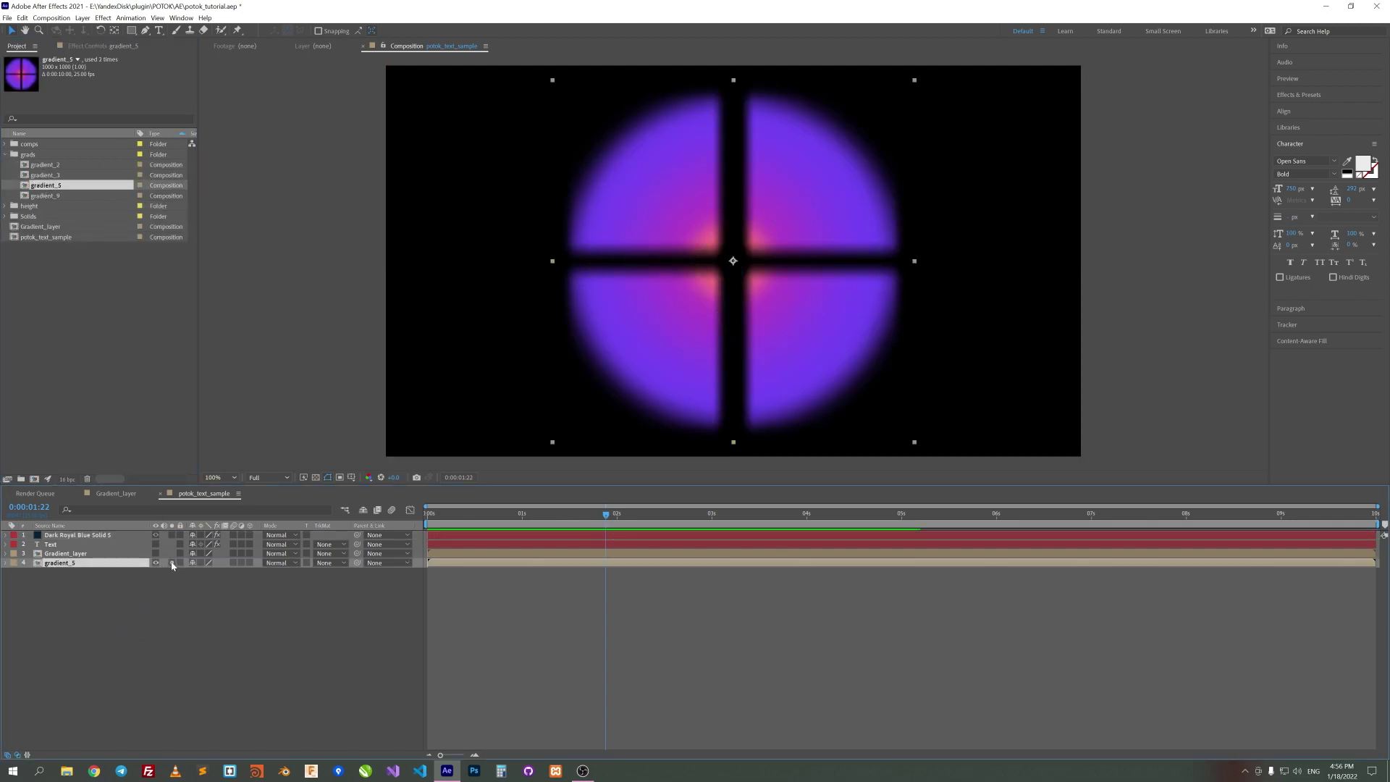
pyautogui.click(171, 563)
pyautogui.click(155, 563)
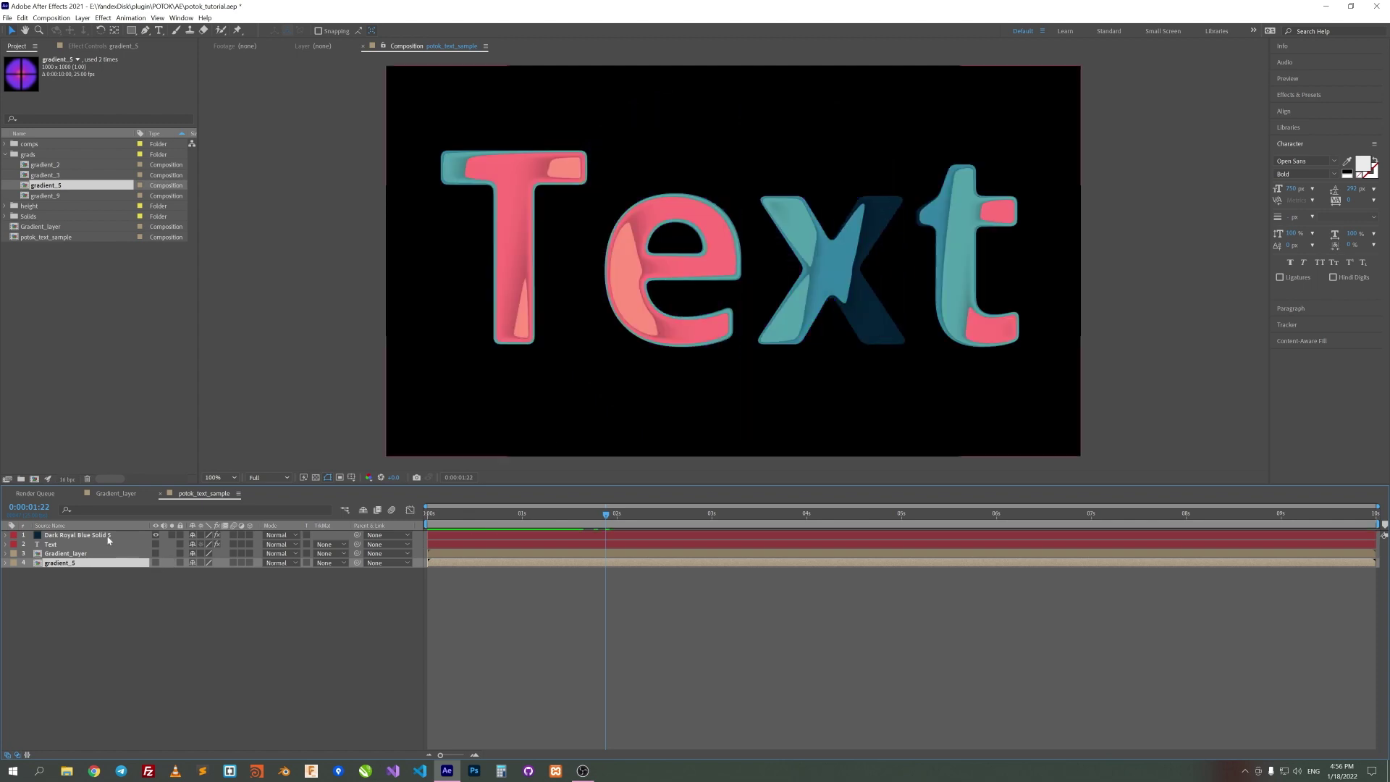
# Step: Set Potok on Dark Royal Blue Solid 5 to Refraction From Layer with gradient_5 as the gradient layer
pyautogui.click(109, 534)
pyautogui.click(100, 46)
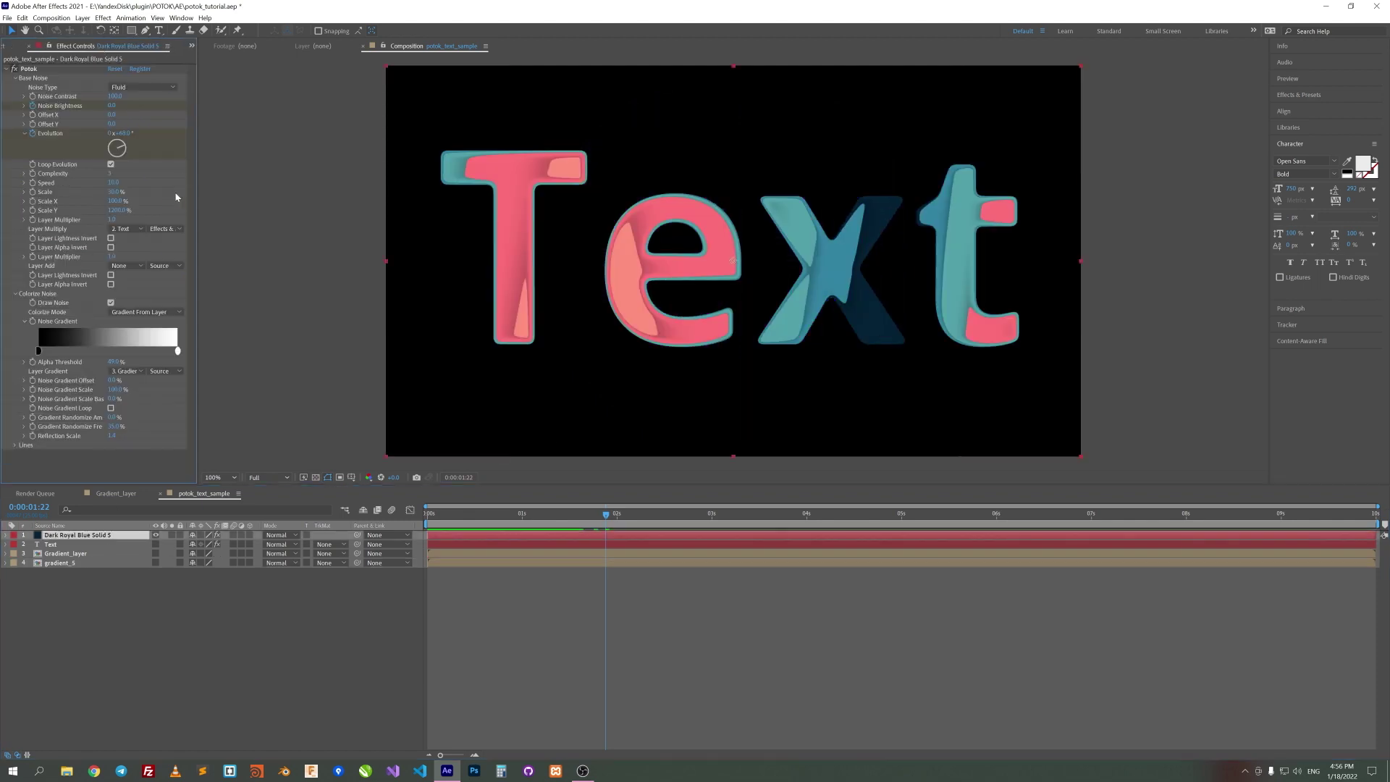
pyautogui.click(150, 313)
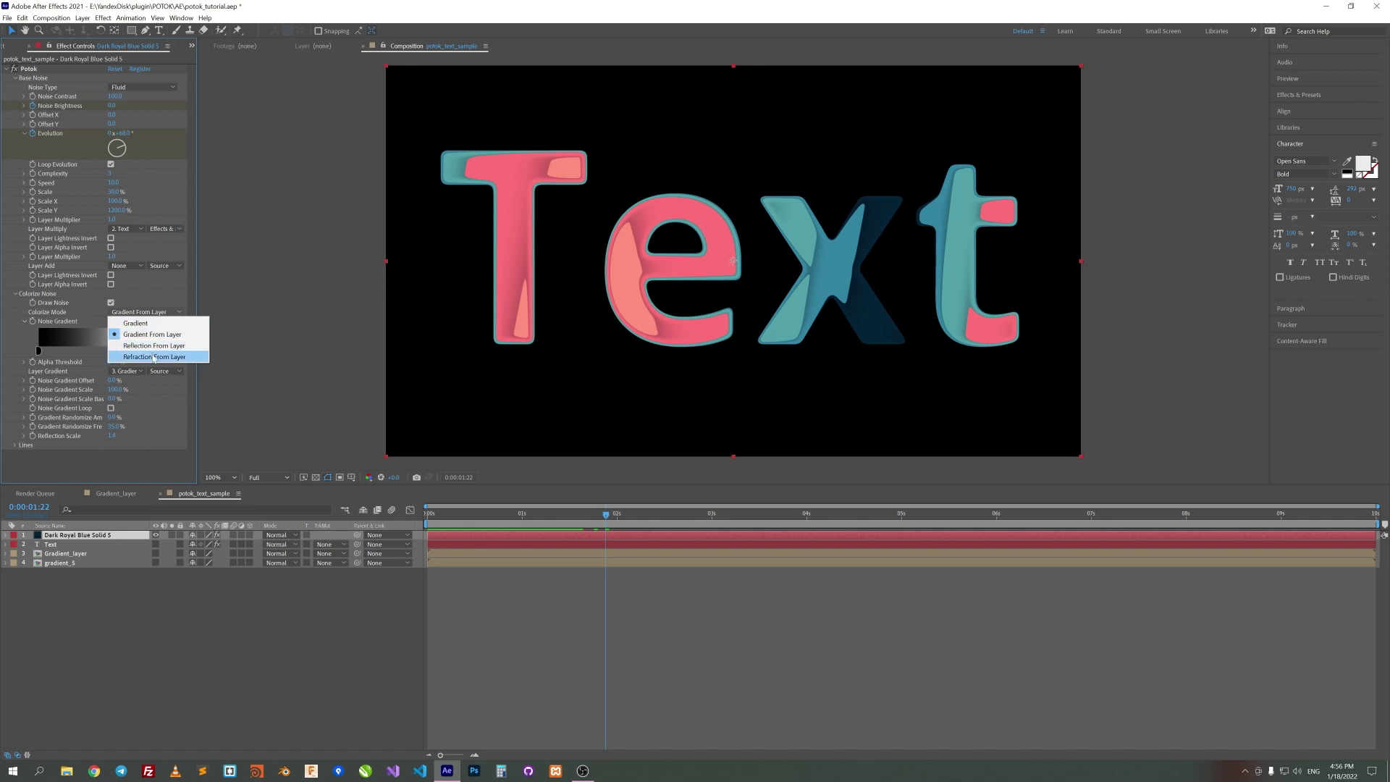
pyautogui.click(144, 350)
pyautogui.click(133, 371)
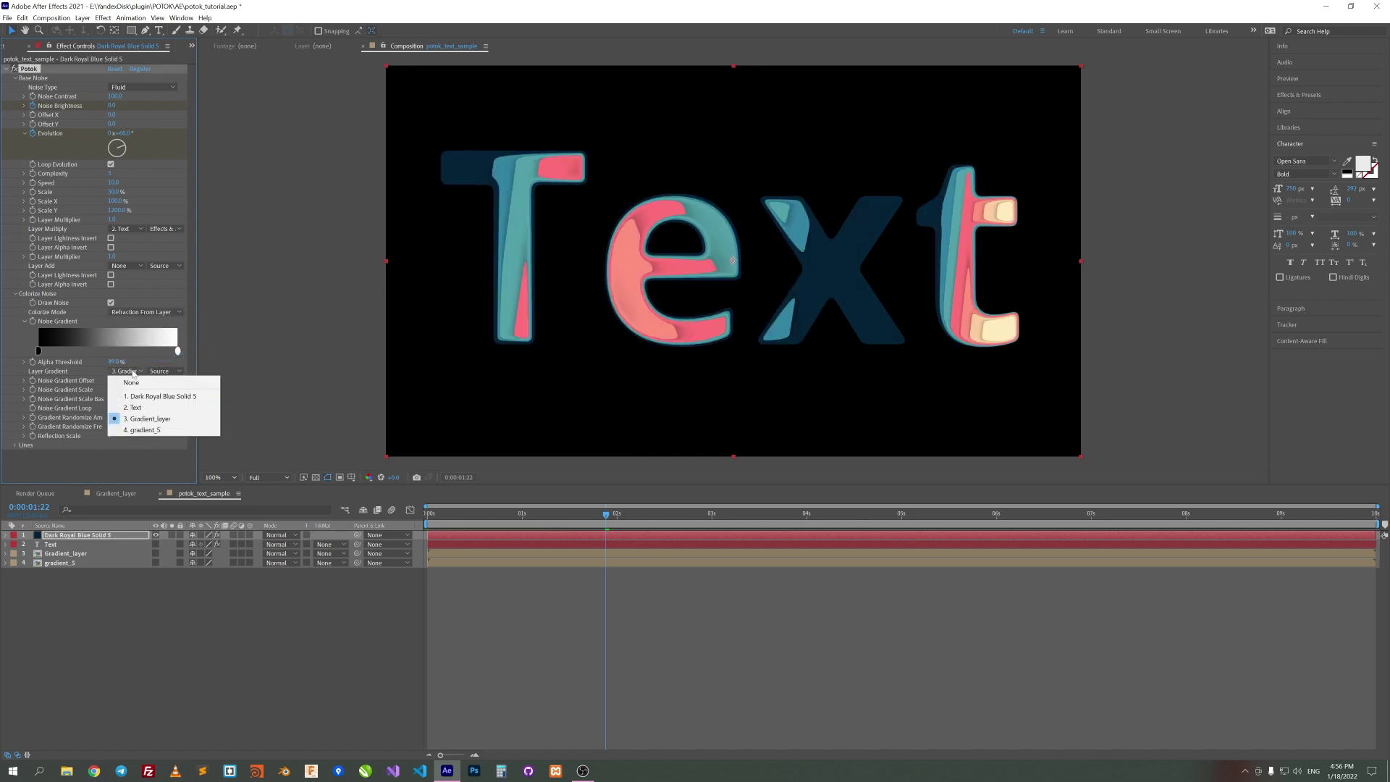
pyautogui.click(148, 430)
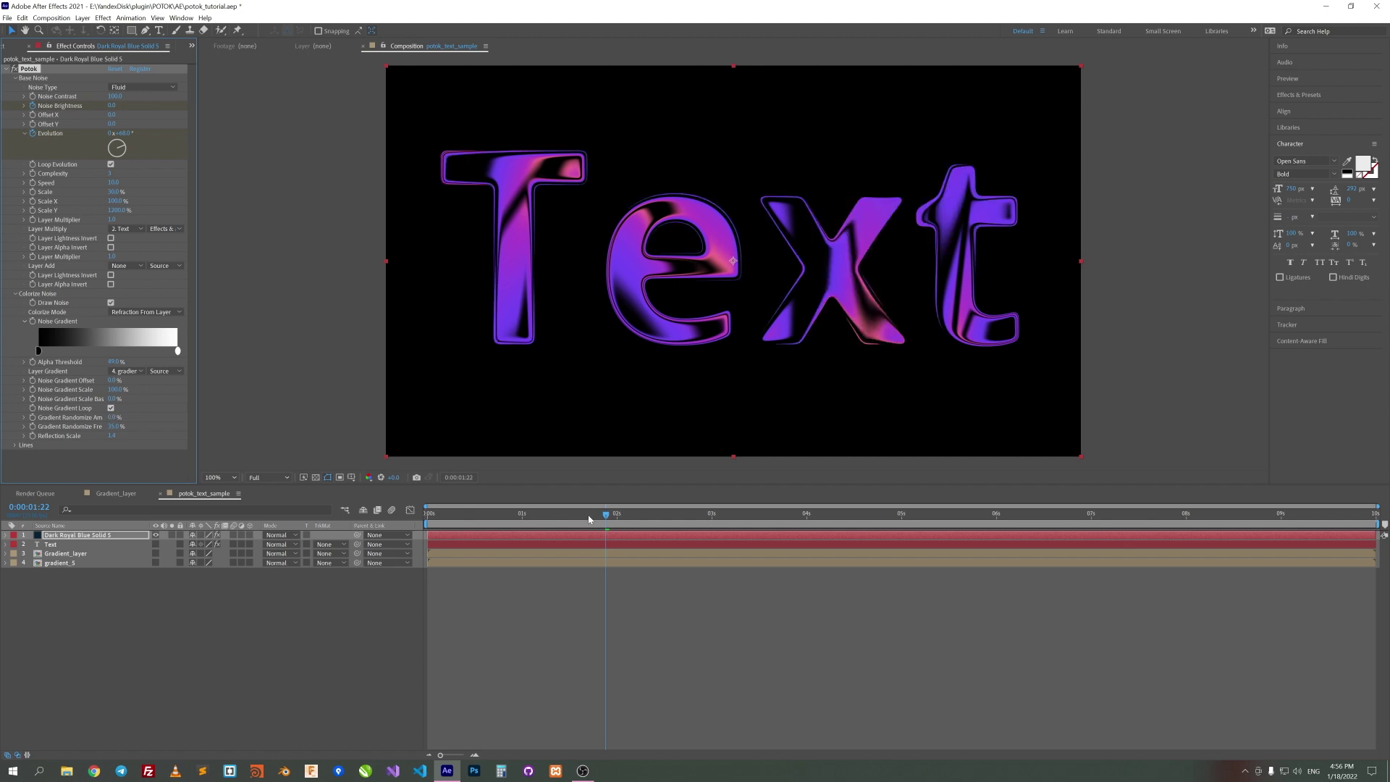
pyautogui.moveTo(588, 518); pyautogui.dragTo(980, 524)
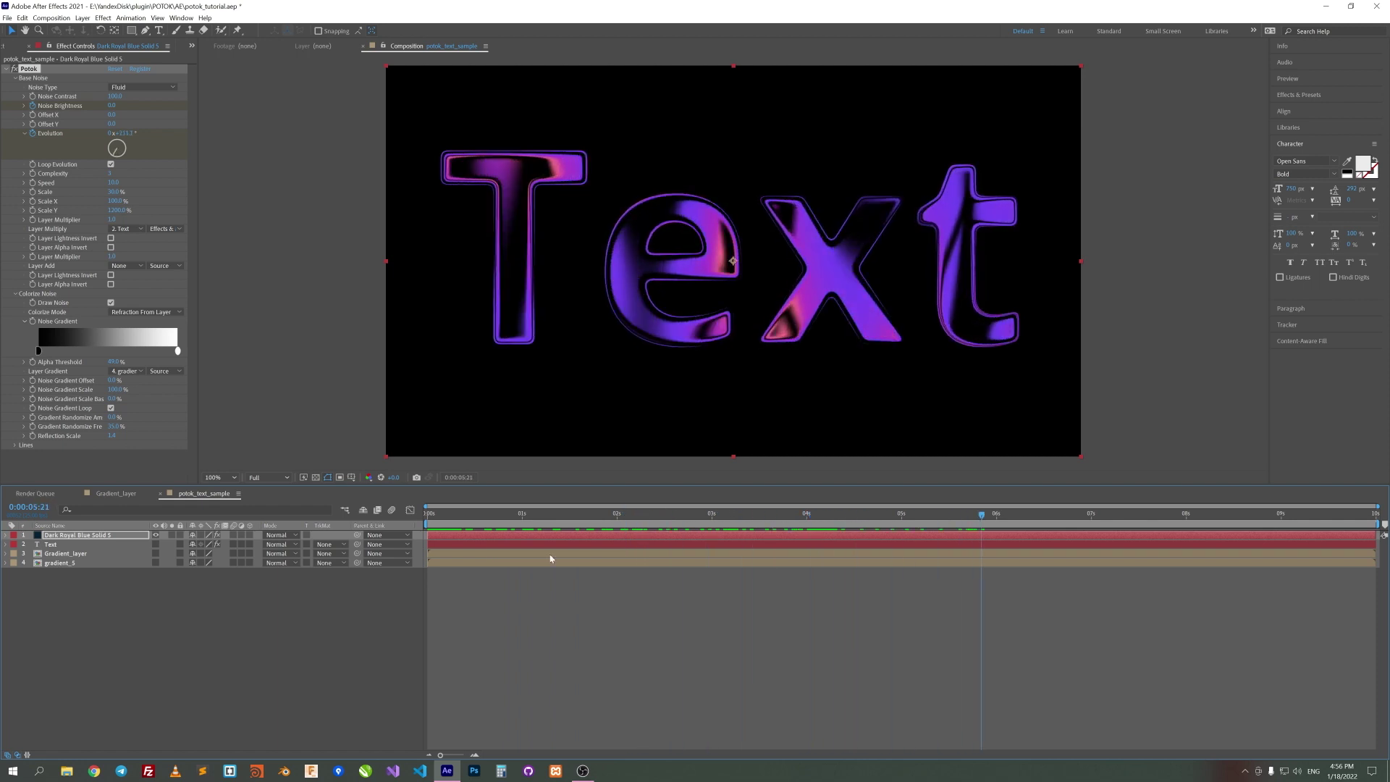